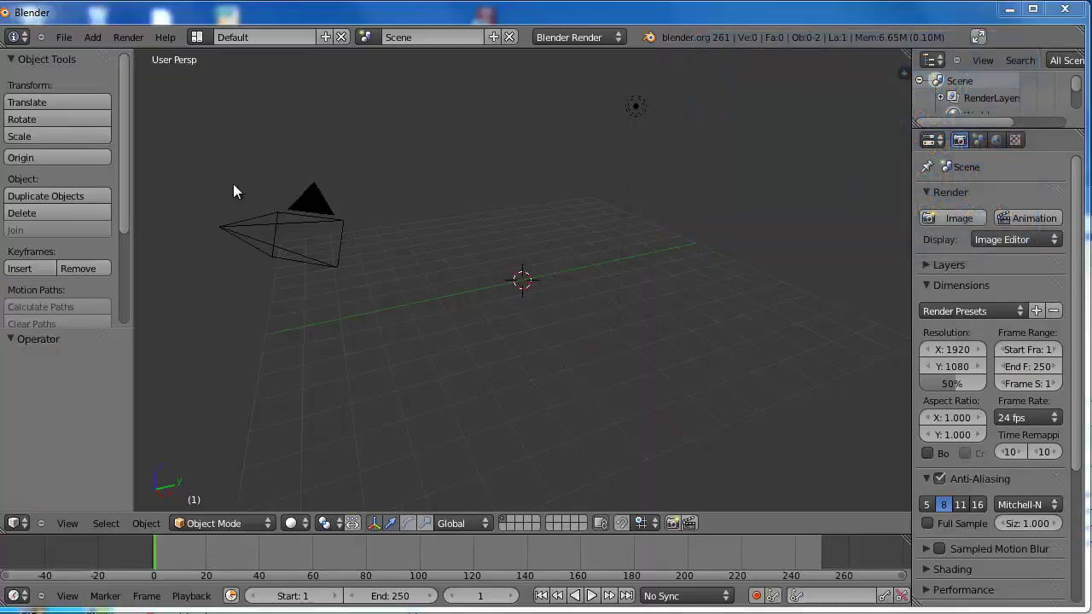
- Open User Preferences on the Add-ons list and search it for 'albsalgar'
{"action": "left_click", "coordinate": [63, 38]}
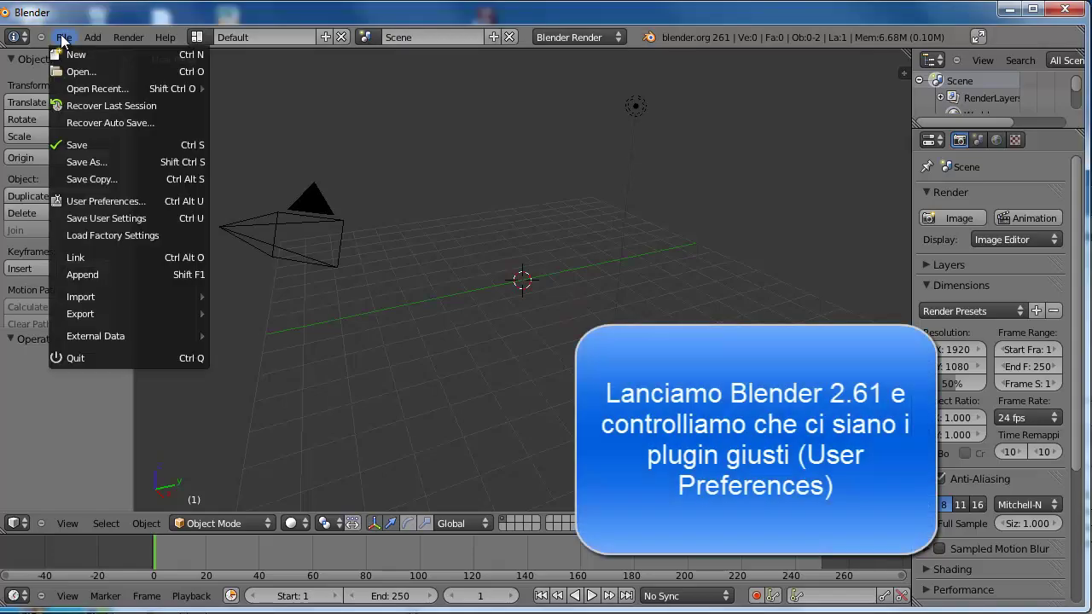
{"action": "left_click", "coordinate": [107, 201]}
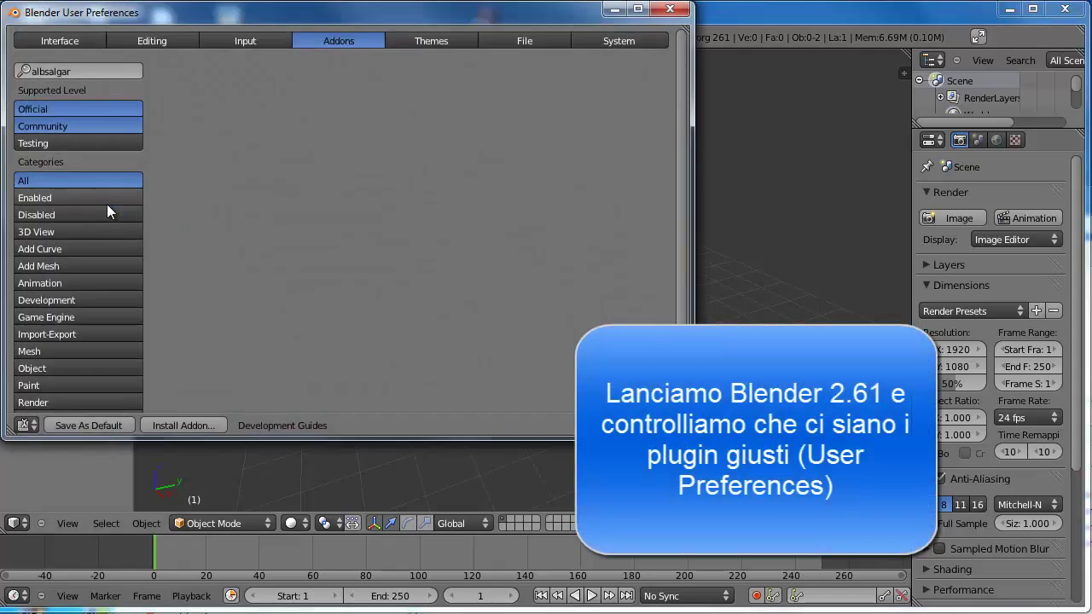
{"action": "left_click", "coordinate": [75, 70]}
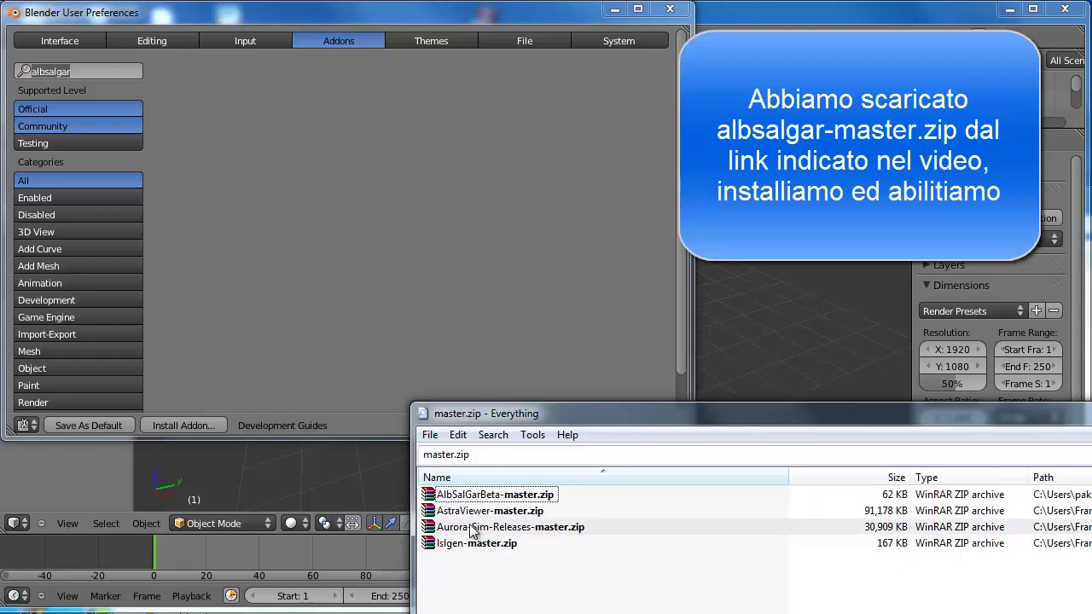
- Copy AlbSalGarBeta-master.zip's folder path from Everything and start Blender's add-on install browser
{"action": "left_click", "coordinate": [477, 495]}
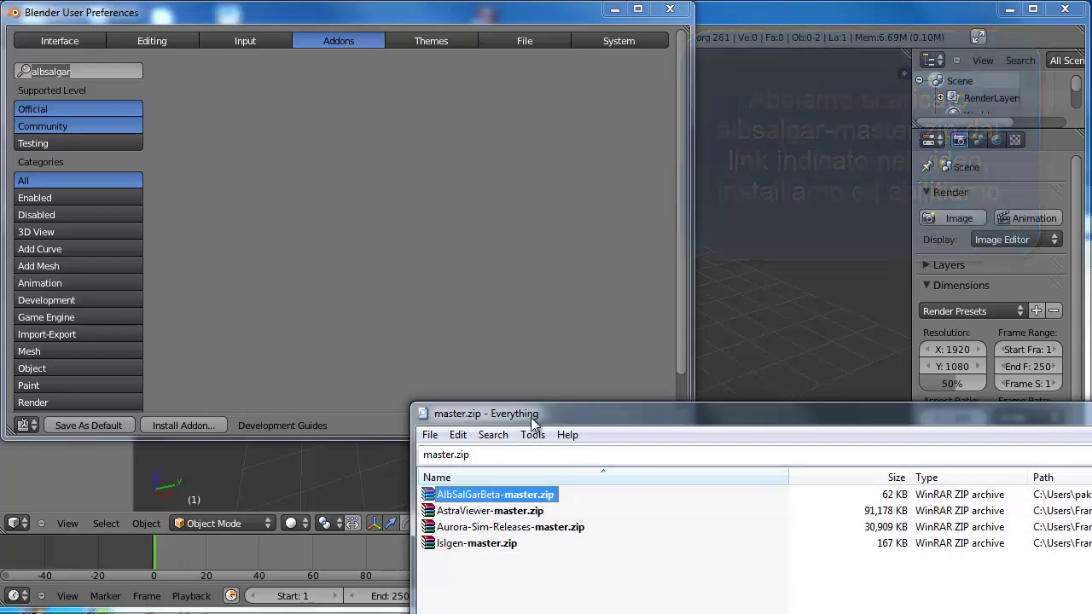
{"action": "left_click_drag", "start_coordinate": [529, 416], "coordinate": [532, 430]}
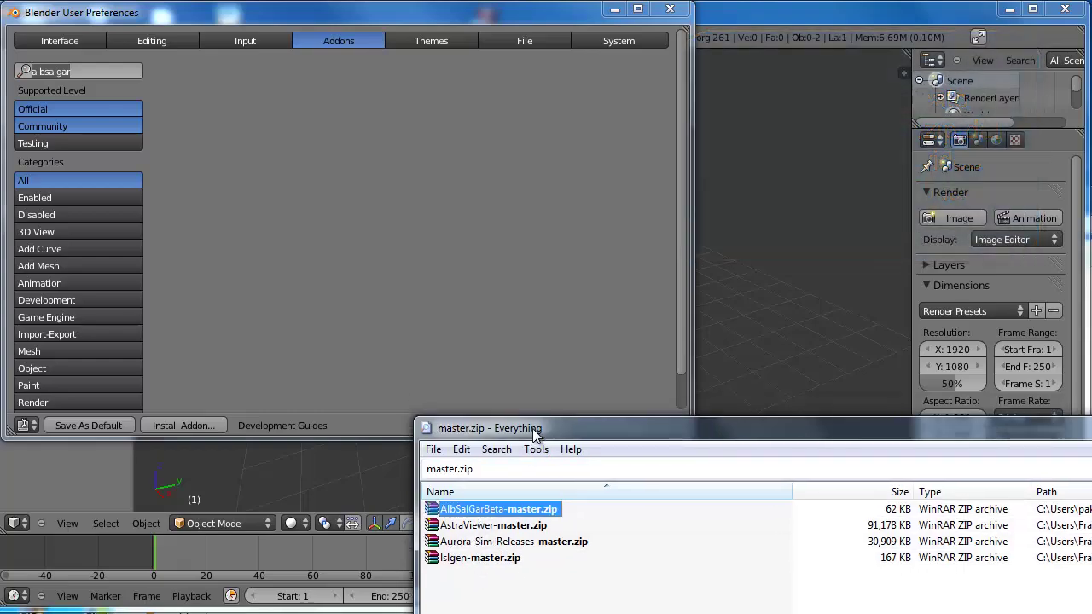
{"action": "double_click", "coordinate": [475, 510]}
{"action": "right_click", "coordinate": [475, 509]}
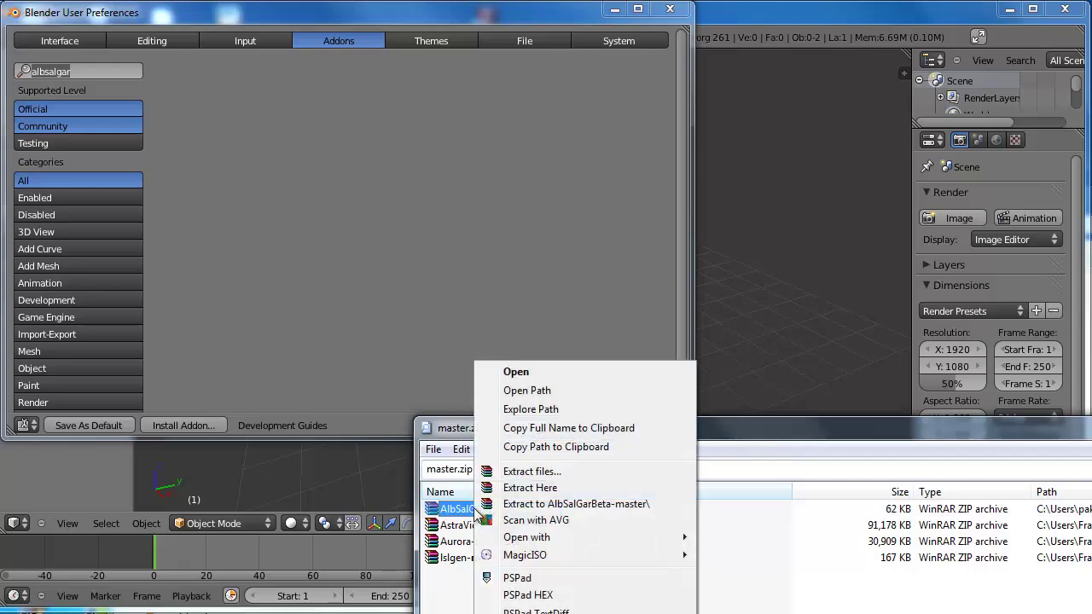
{"action": "left_click", "coordinate": [546, 448]}
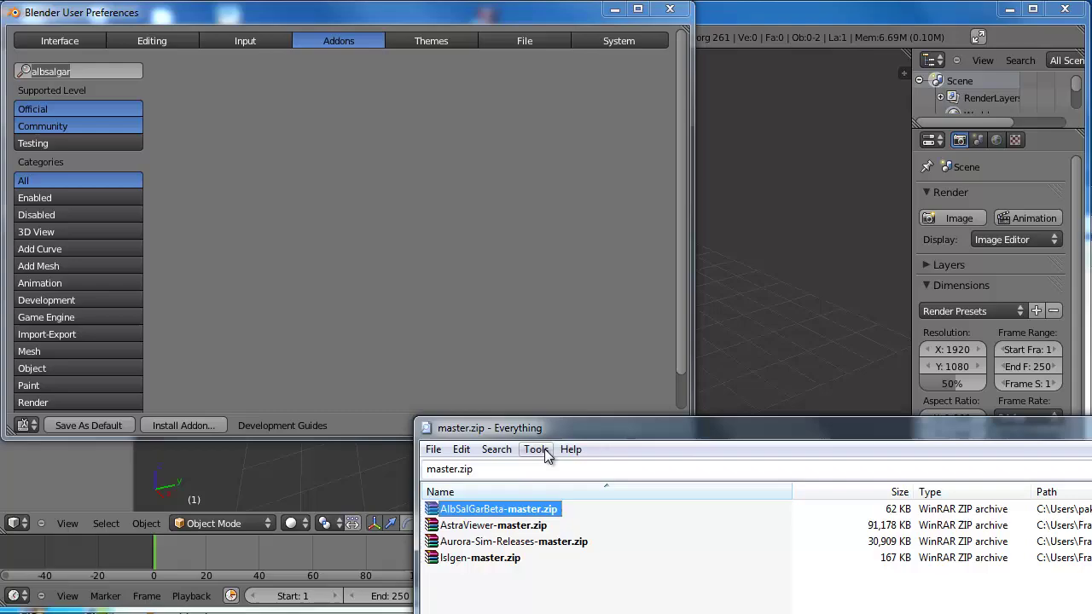
{"action": "left_click", "coordinate": [181, 428]}
- Paste the Downloads path into the file browser and filter files with albsalgar*
{"action": "left_click", "coordinate": [181, 429]}
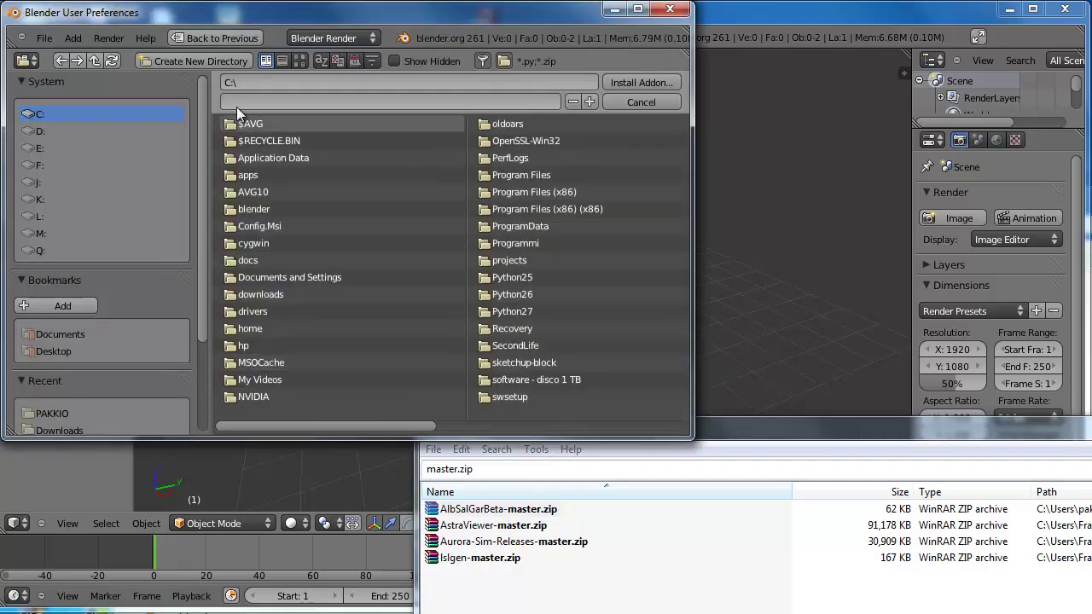
{"action": "left_click", "coordinate": [241, 83]}
{"action": "key", "text": "ctrl+v"}
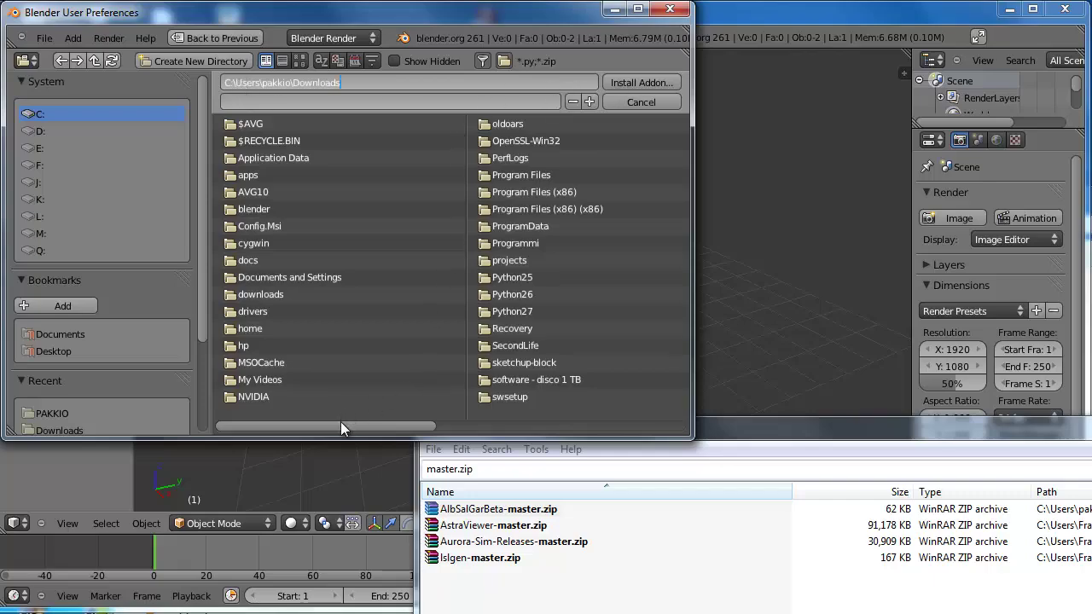
{"action": "key", "text": "Return"}
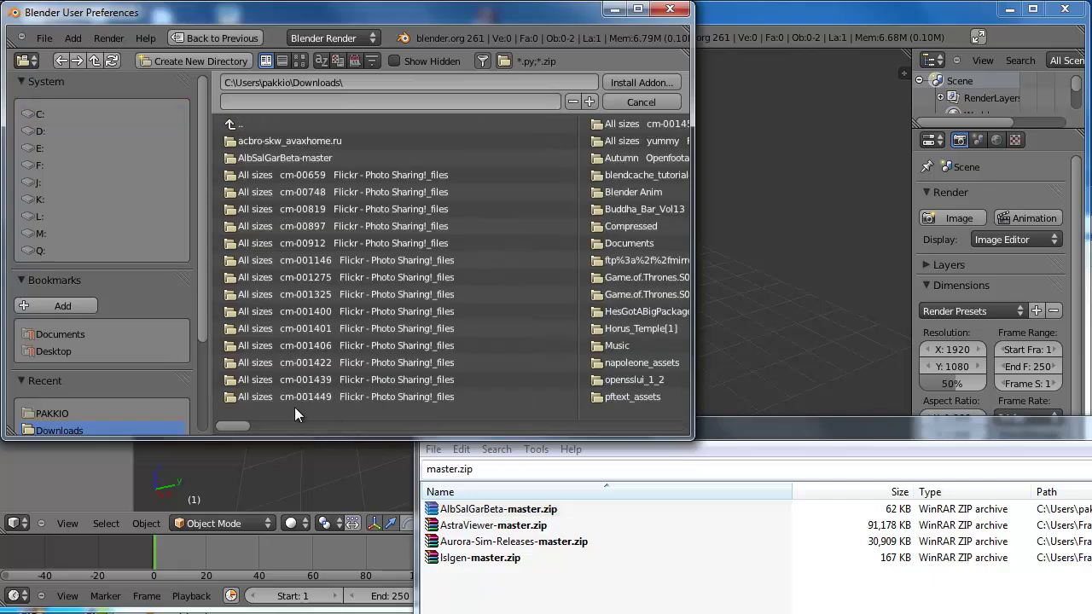
{"action": "left_click", "coordinate": [265, 103]}
{"action": "key", "text": "Return"}
- Locate AlbSalGarBeta-master.zip in the filtered list and install it
{"action": "mouse_move", "coordinate": [235, 425]}
{"action": "left_mouse_down"}
{"action": "mouse_move", "coordinate": [579, 398]}
{"action": "mouse_move", "coordinate": [555, 384]}
{"action": "mouse_move", "coordinate": [370, 380]}
{"action": "left_mouse_up"}
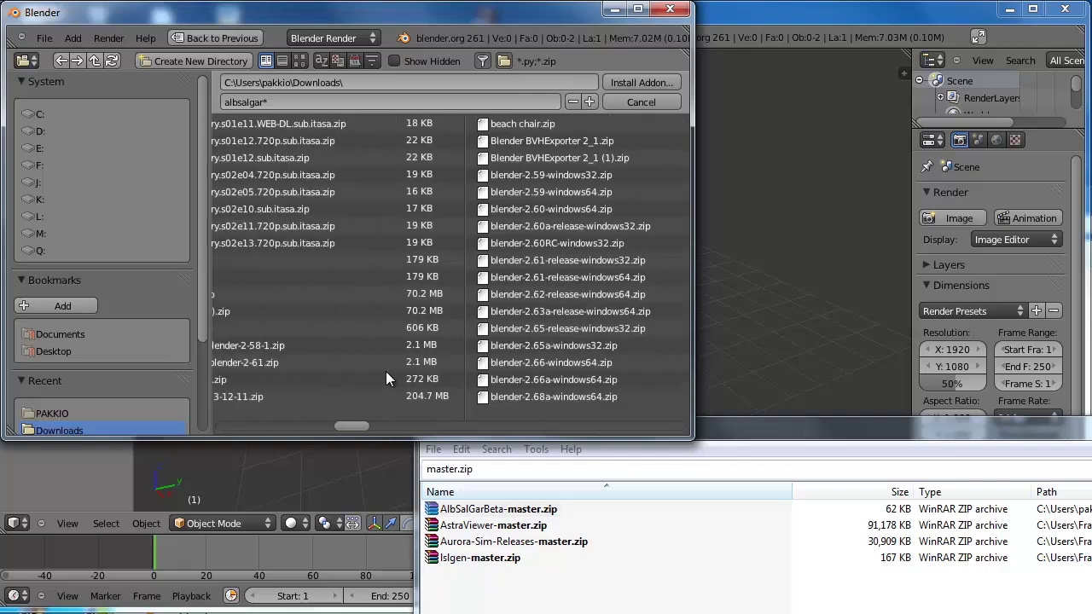
{"action": "scroll", "coordinate": [365, 376], "scroll_direction": "left", "scroll_amount": 2}
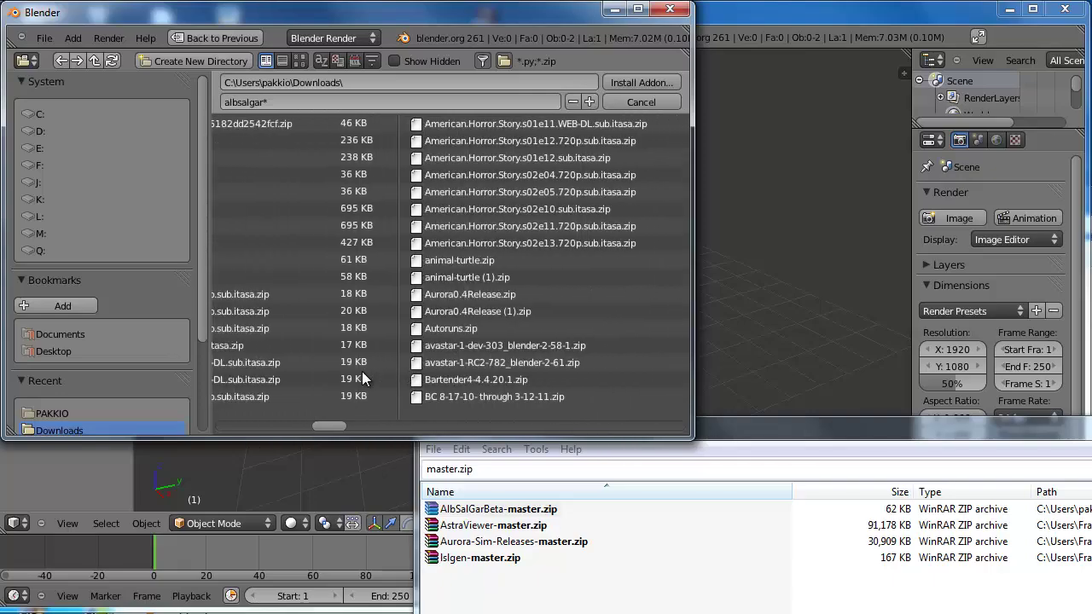
{"action": "scroll", "coordinate": [354, 371], "scroll_direction": "left", "scroll_amount": 3}
{"action": "scroll", "coordinate": [348, 372], "scroll_direction": "left", "scroll_amount": 2}
{"action": "scroll", "coordinate": [346, 371], "scroll_direction": "left", "scroll_amount": 1}
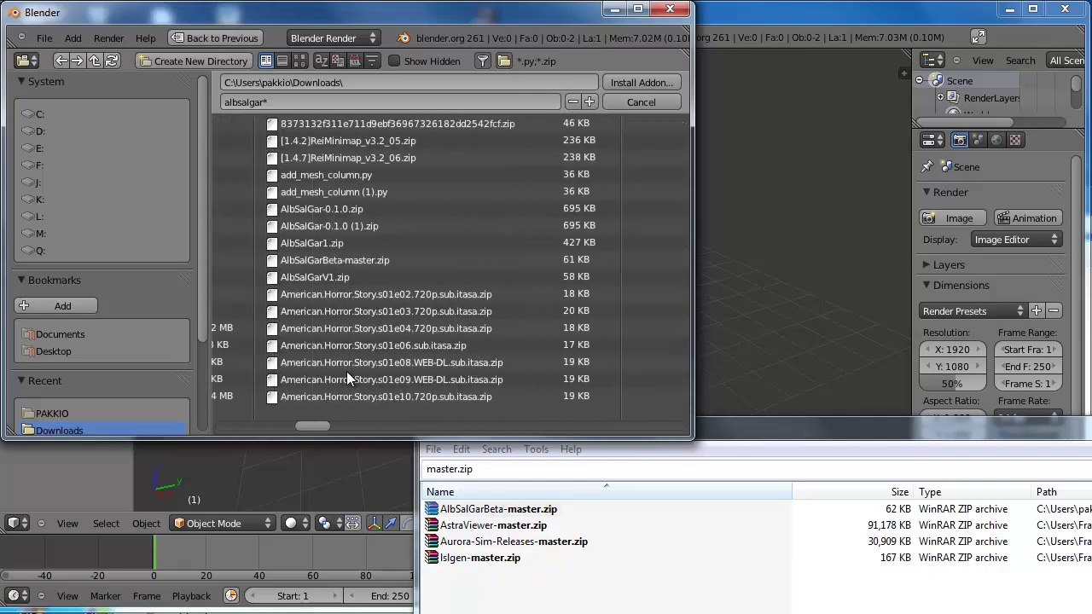
{"action": "scroll", "coordinate": [344, 372], "scroll_direction": "left", "scroll_amount": 2}
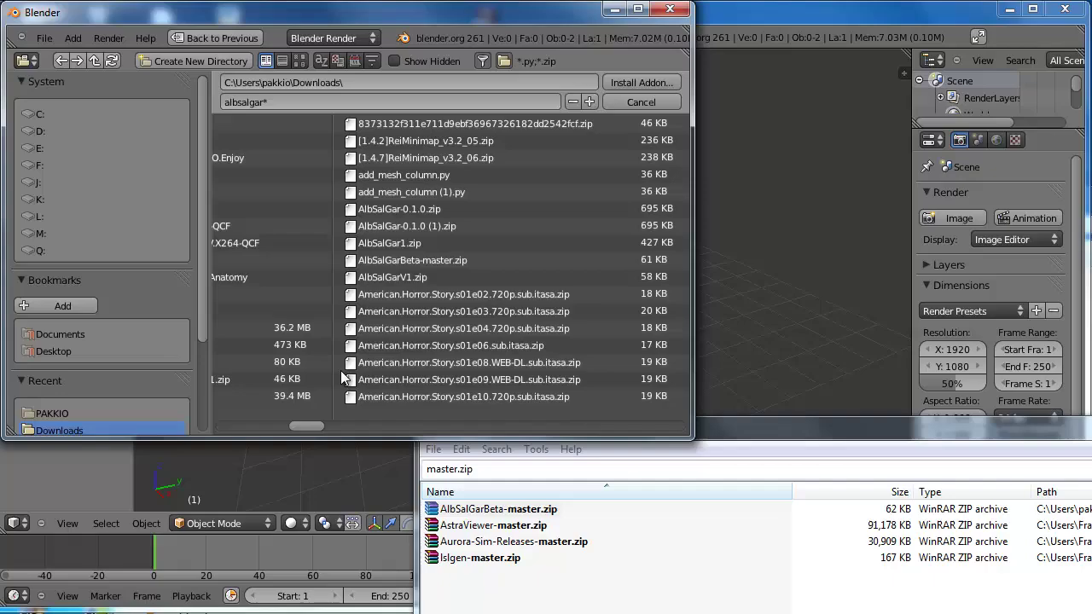
{"action": "left_click", "coordinate": [389, 260]}
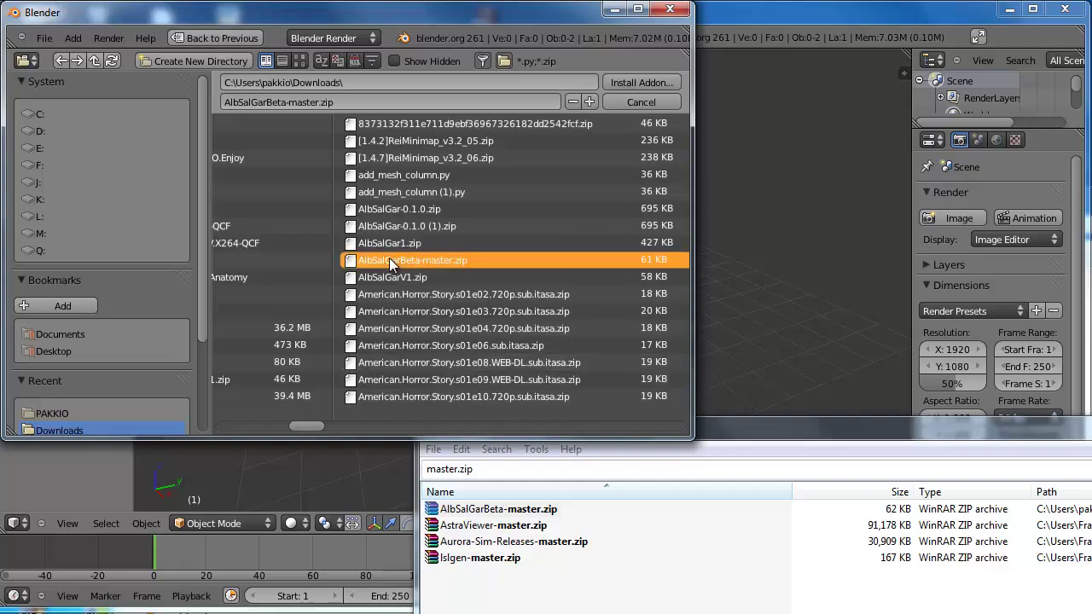
{"action": "double_click", "coordinate": [398, 260]}
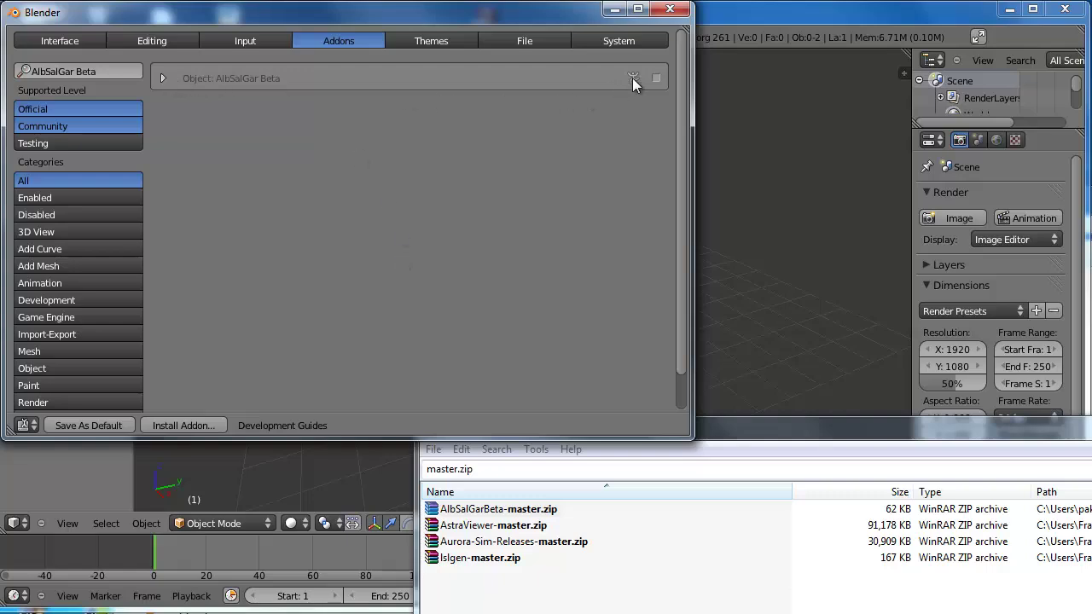
- Enable AlbSalGar Beta, confirm LoopTools is ticked via a 'loop' search, and save as default
{"action": "left_click", "coordinate": [656, 79]}
{"action": "left_click", "coordinate": [43, 72]}
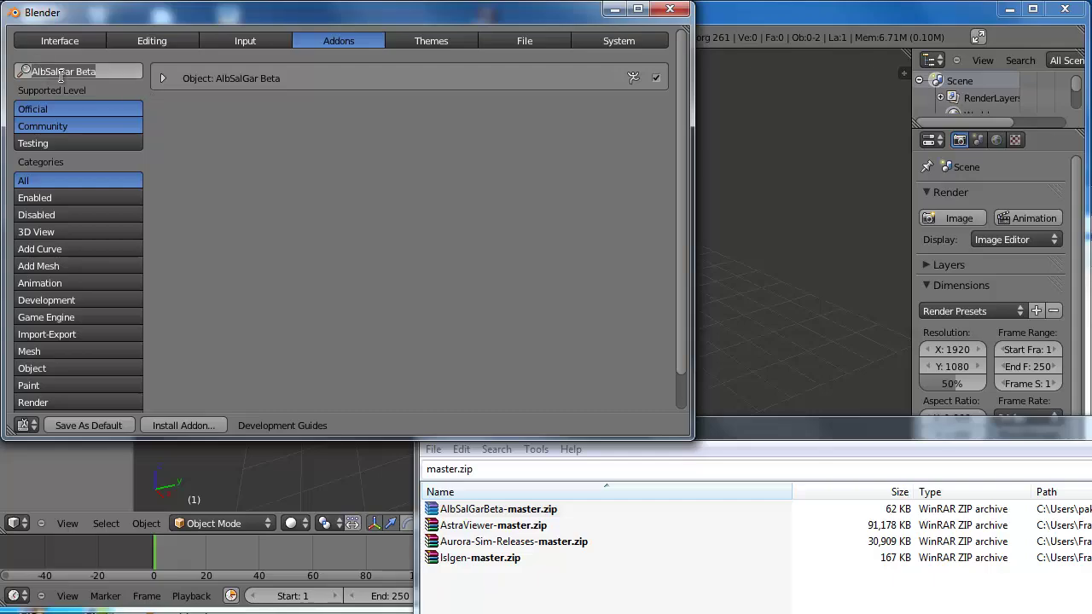
{"action": "type", "text": "loop"}
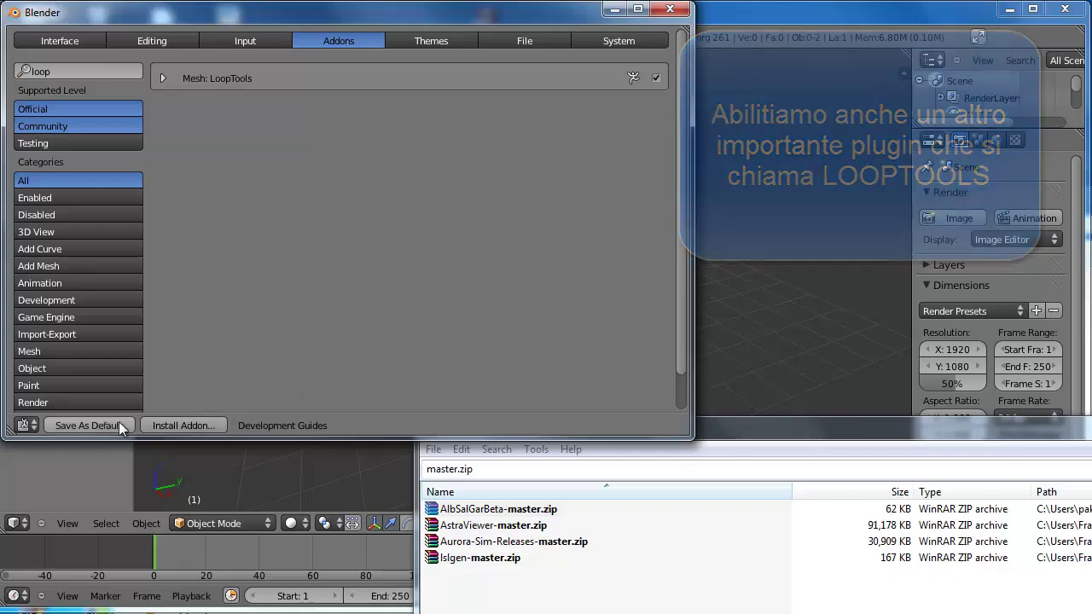
{"action": "left_click", "coordinate": [100, 425]}
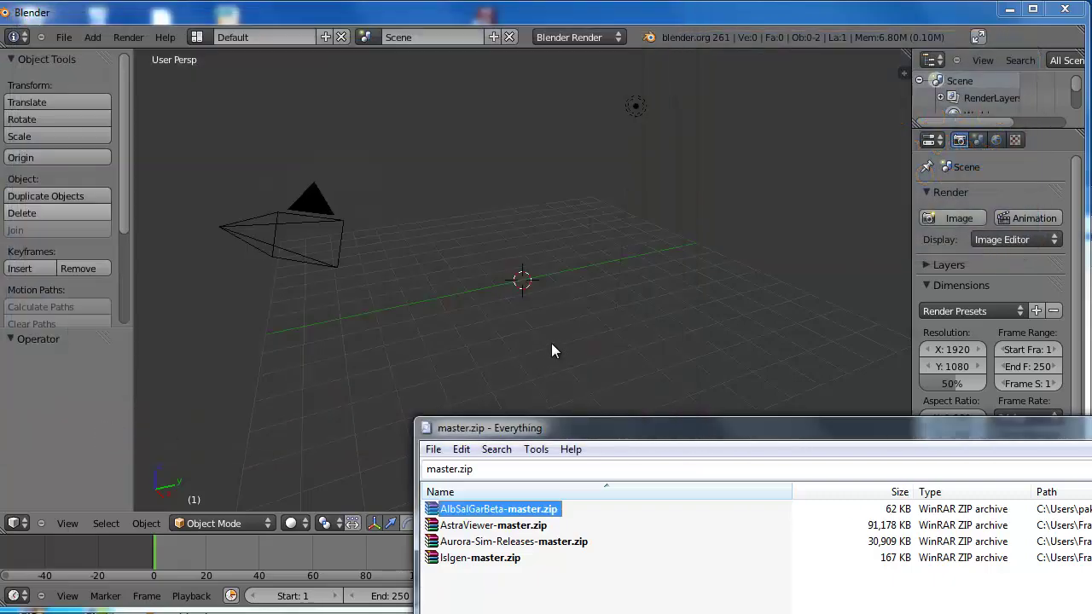
- Move the Everything window aside and add a Bezier circle to the scene
{"action": "left_click_drag", "start_coordinate": [567, 428], "coordinate": [1088, 610]}
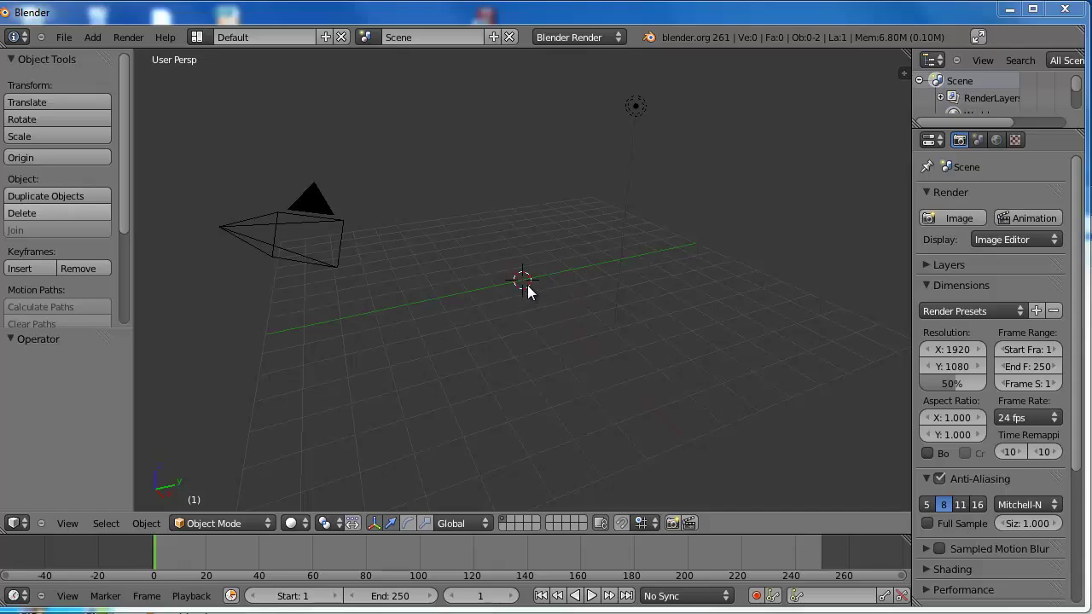
{"action": "key", "text": "shift+a"}
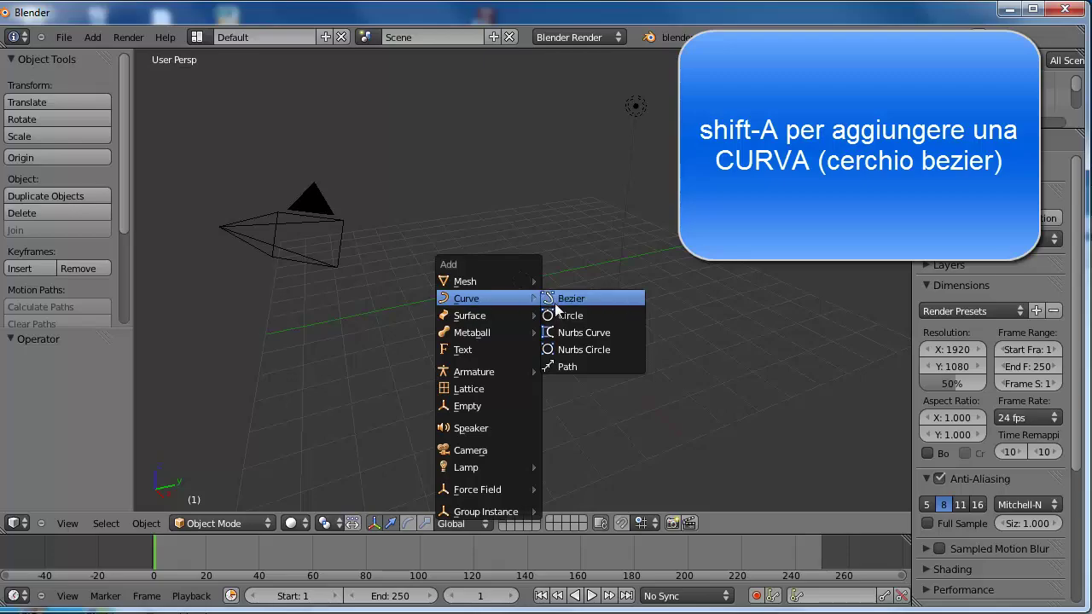
{"action": "left_click", "coordinate": [571, 312]}
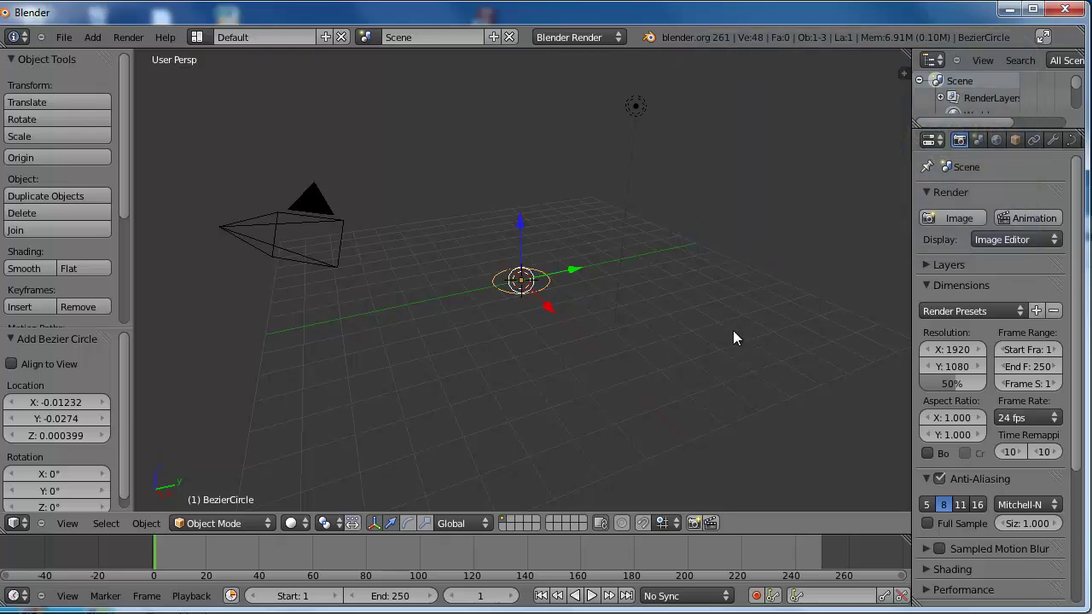
- View the circle from top orthographic, zoom in, and enter Edit Mode
{"action": "middle_click_drag", "start_coordinate": [517, 282], "coordinate": [507, 340]}
{"action": "key", "text": "KP_7"}
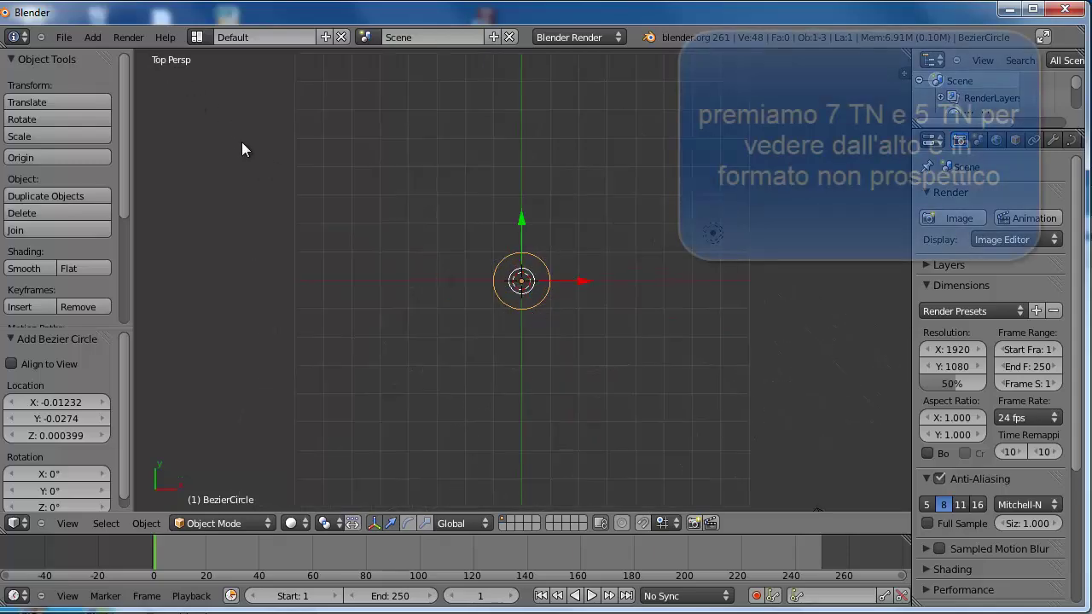
{"action": "key", "text": "KP_5"}
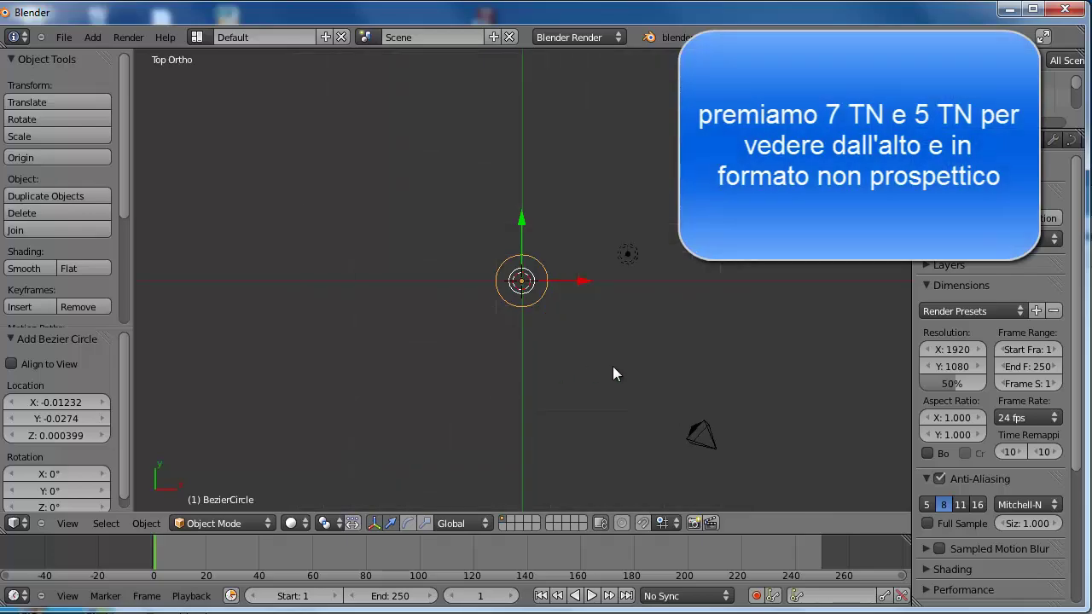
{"action": "scroll", "coordinate": [622, 364], "scroll_direction": "up", "scroll_amount": 3}
{"action": "scroll", "coordinate": [622, 365], "scroll_direction": "up", "scroll_amount": 2}
{"action": "scroll", "coordinate": [622, 364], "scroll_direction": "up", "scroll_amount": 3}
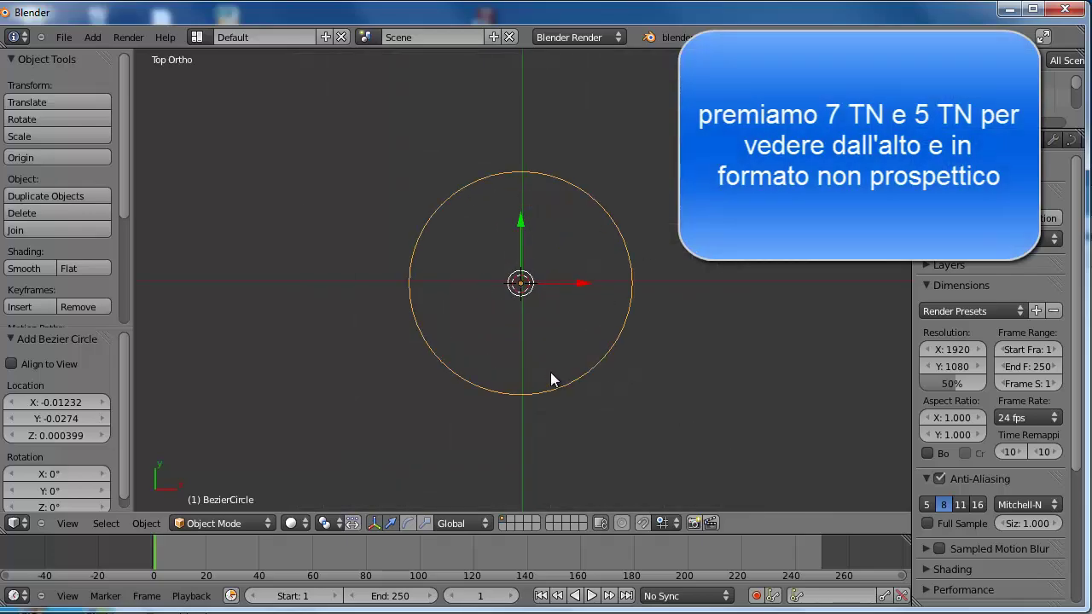
{"action": "key", "text": "Tab"}
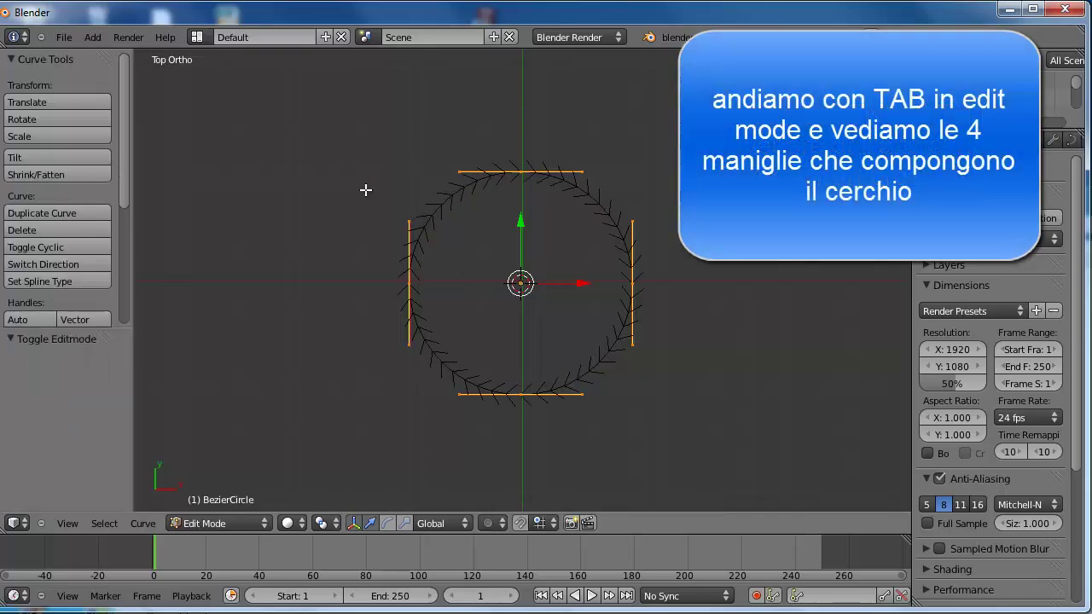
- Box-select the circle's two side handles and scale them to 0.18 along X
{"action": "key", "text": "b"}
{"action": "mouse_move", "coordinate": [342, 190]}
{"action": "left_mouse_down"}
{"action": "mouse_move", "coordinate": [472, 349]}
{"action": "mouse_move", "coordinate": [694, 370]}
{"action": "left_mouse_up"}
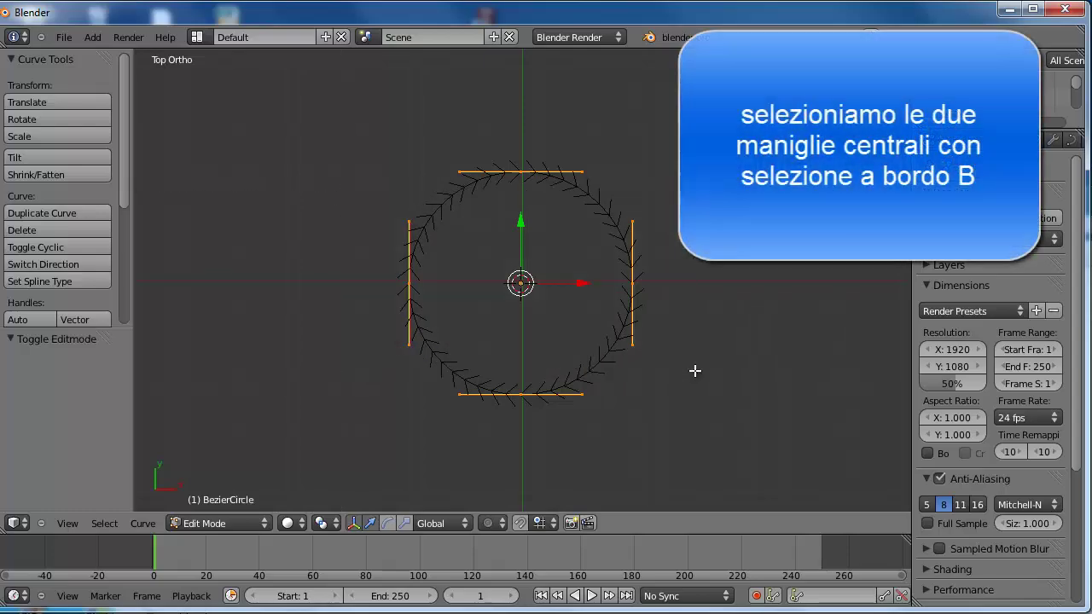
{"action": "key", "text": "a"}
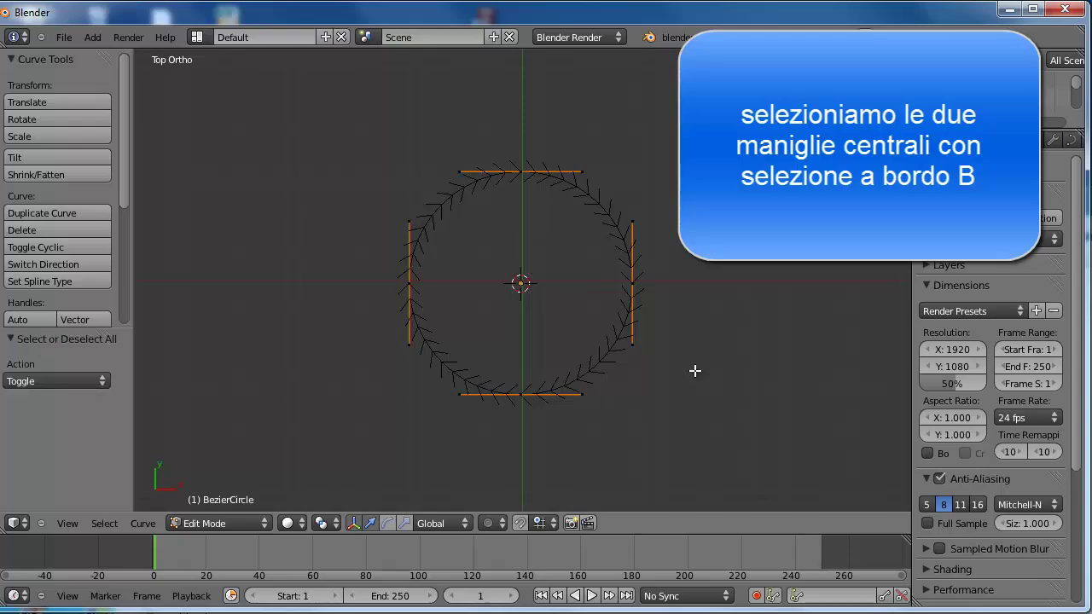
{"action": "key", "text": "b"}
{"action": "mouse_move", "coordinate": [359, 199]}
{"action": "left_mouse_down"}
{"action": "mouse_move", "coordinate": [495, 341]}
{"action": "mouse_move", "coordinate": [701, 367]}
{"action": "left_mouse_up"}
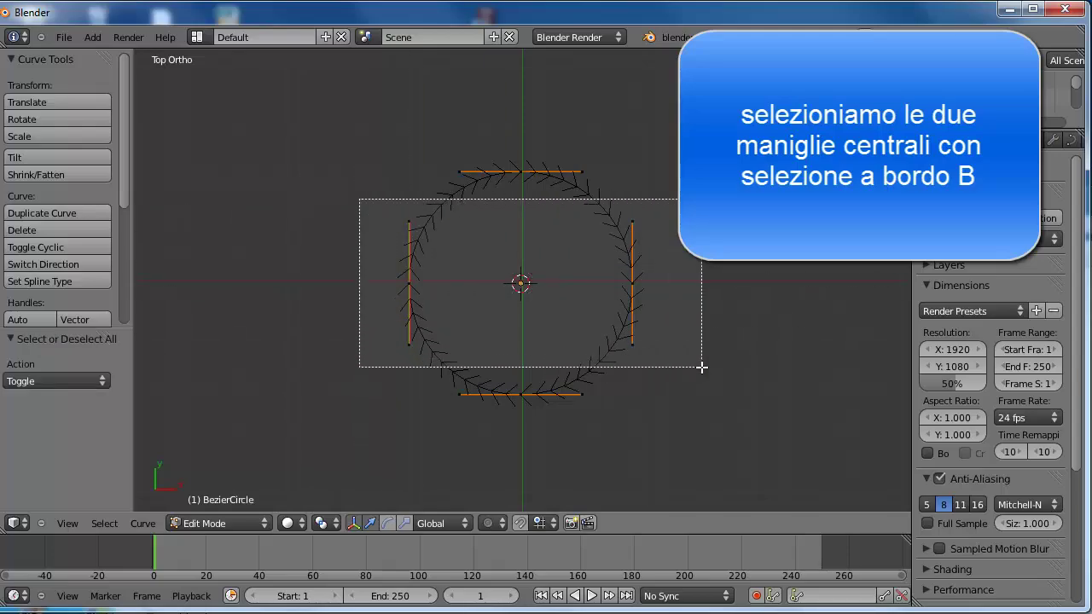
{"action": "key", "text": "s"}
{"action": "key", "text": "x"}
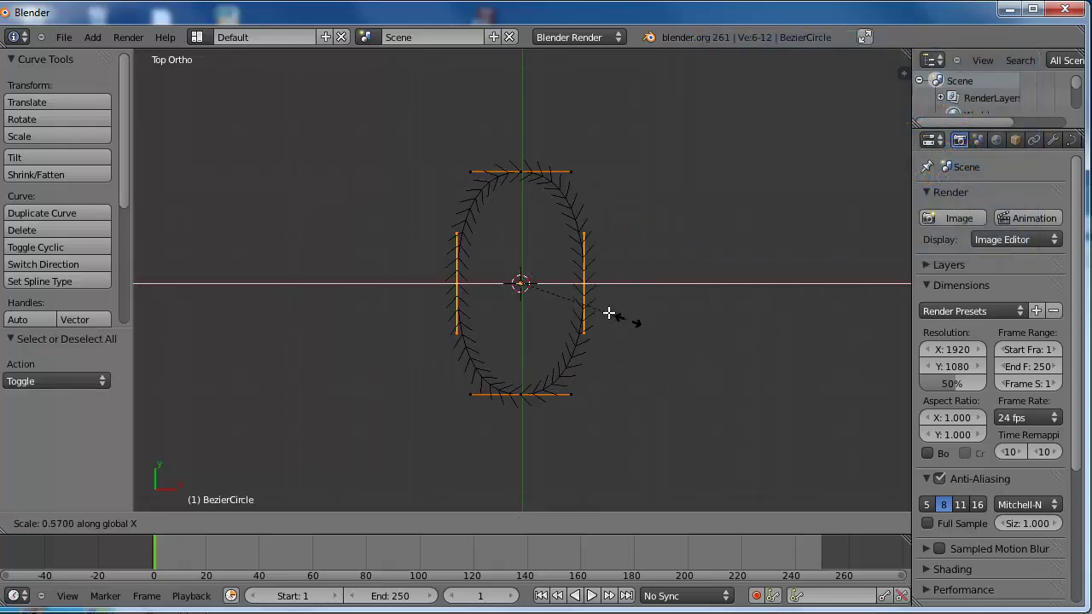
{"action": "left_click", "coordinate": [557, 284]}
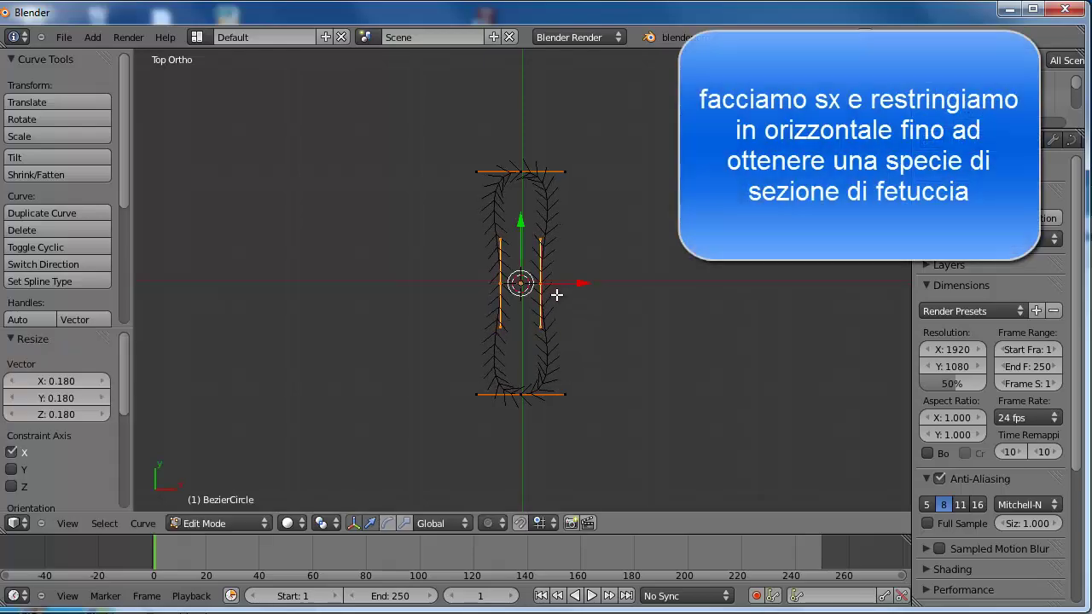
- Deselect all and box-select the left ends of the top and bottom handles
{"action": "key", "text": "a"}
{"action": "key", "text": "b"}
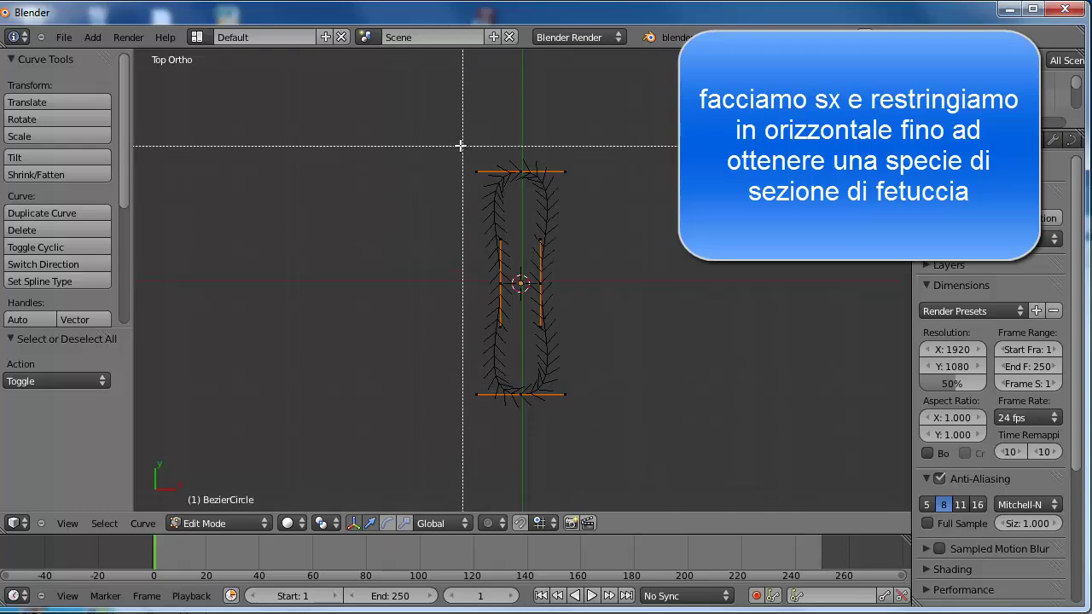
{"action": "left_click_drag", "start_coordinate": [461, 145], "coordinate": [492, 404]}
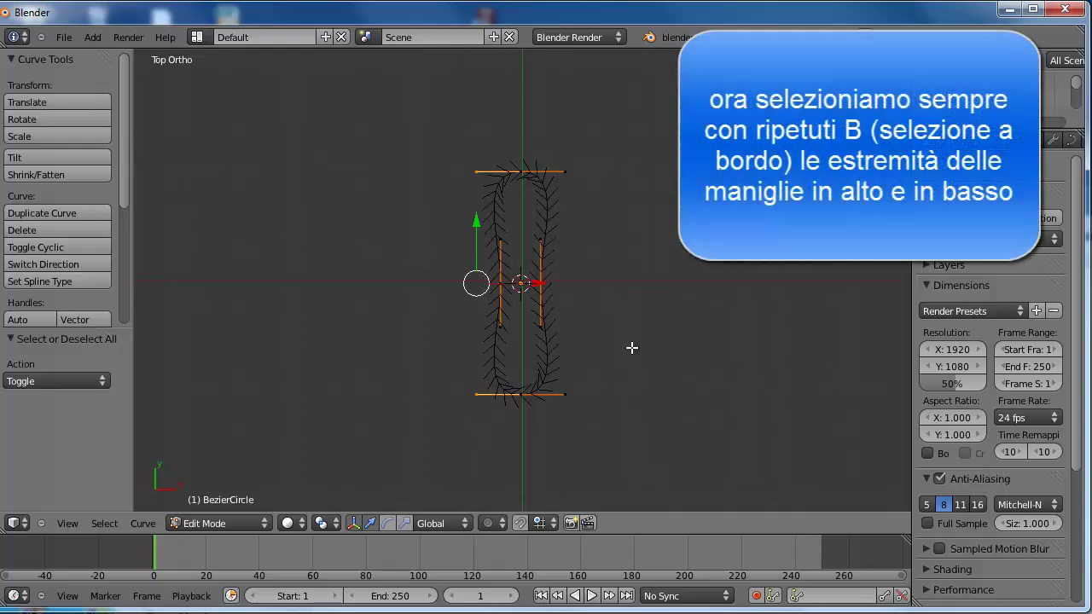
- Add the right handle ends to the selection and stretch them to 2.627 along X
{"action": "key", "text": "b"}
{"action": "left_click_drag", "start_coordinate": [558, 154], "coordinate": [574, 419]}
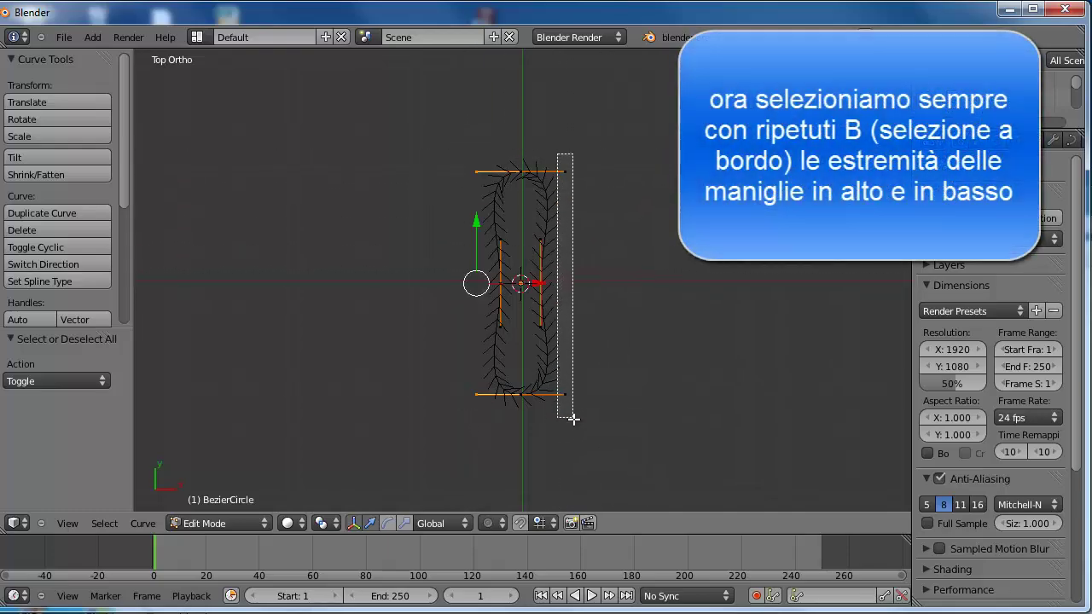
{"action": "key", "text": "s"}
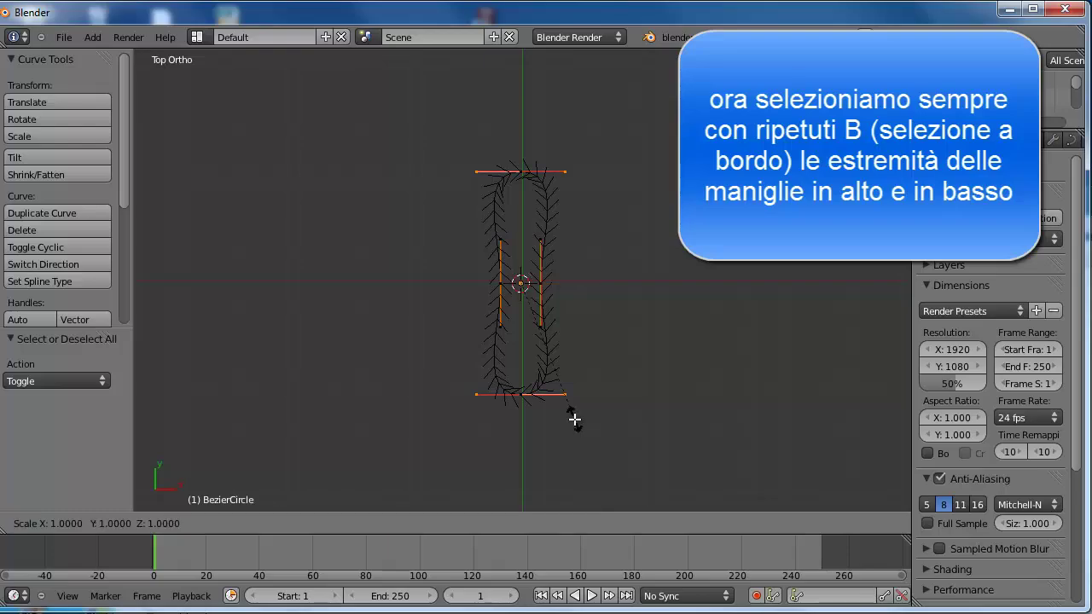
{"action": "key", "text": "x"}
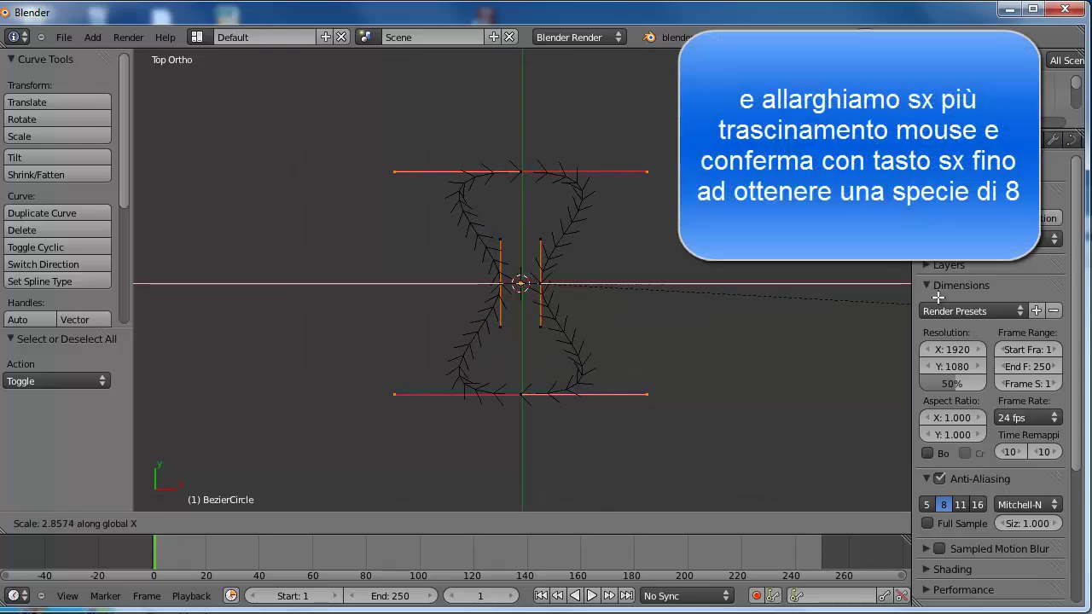
{"action": "left_click", "coordinate": [489, 367]}
{"action": "mouse_move", "coordinate": [489, 366]}
{"action": "middle_mouse_down"}
{"action": "mouse_move", "coordinate": [523, 270]}
{"action": "mouse_move", "coordinate": [495, 273]}
{"action": "middle_mouse_up"}
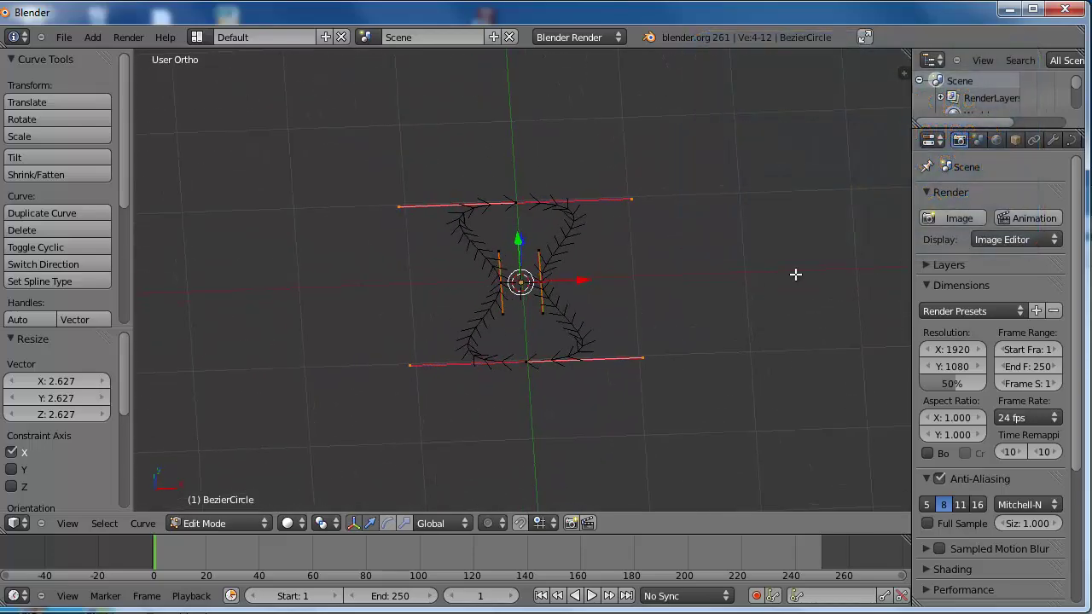
- Add a Screw modifier to the curve with a 90° angle and screw value 2
{"action": "left_click", "coordinate": [1051, 139]}
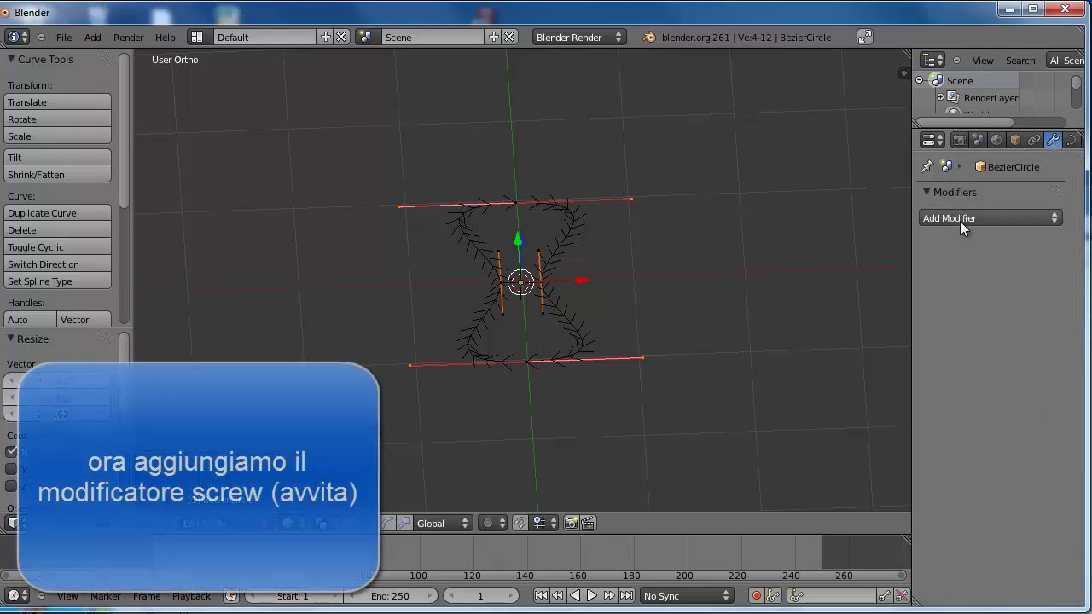
{"action": "left_click", "coordinate": [959, 219]}
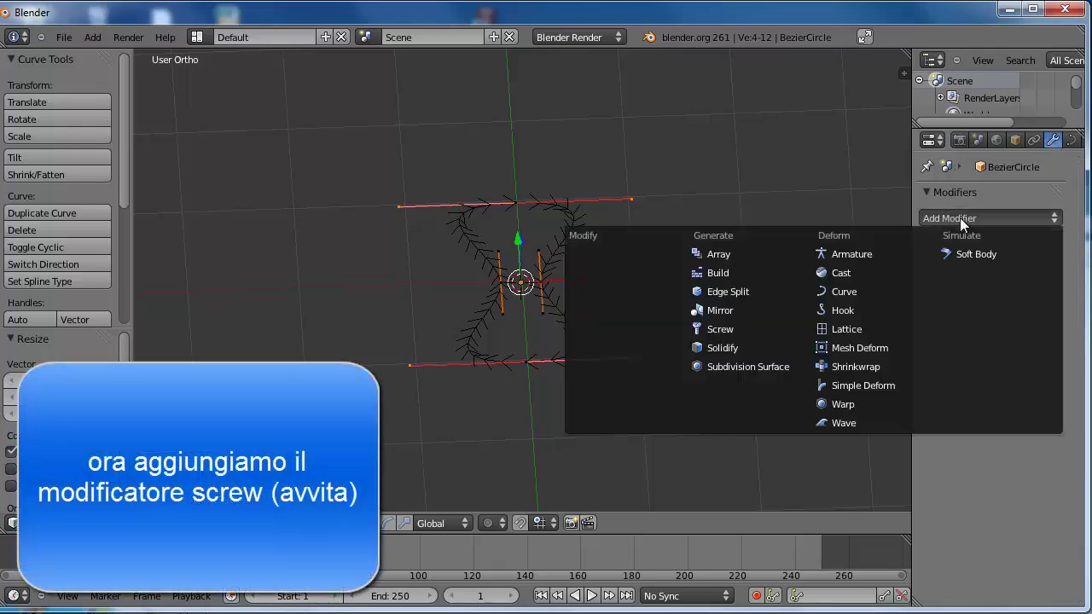
{"action": "left_click", "coordinate": [715, 327]}
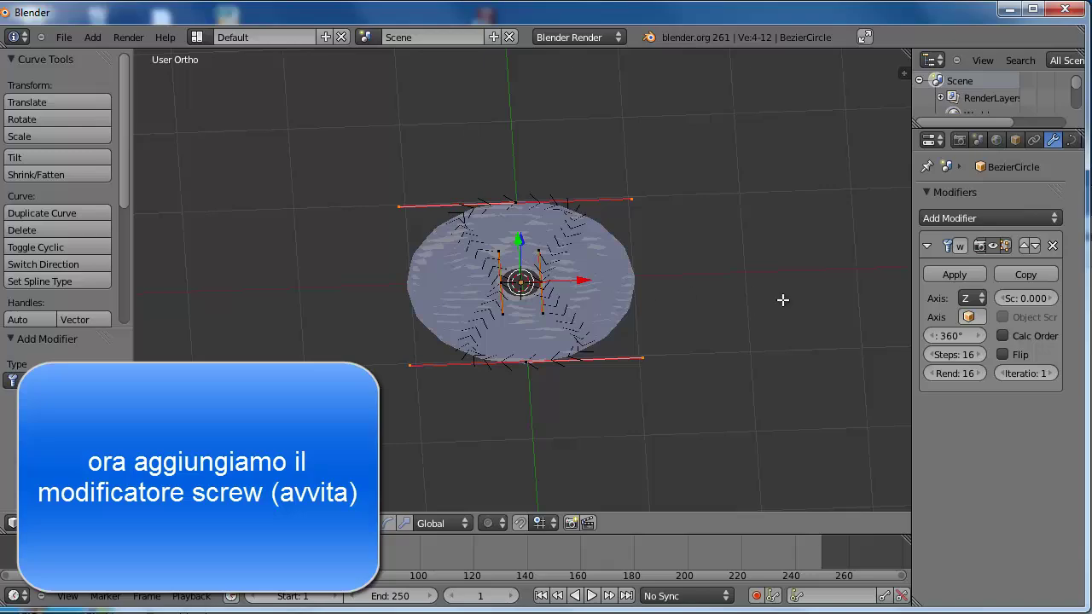
{"action": "left_click", "coordinate": [946, 336]}
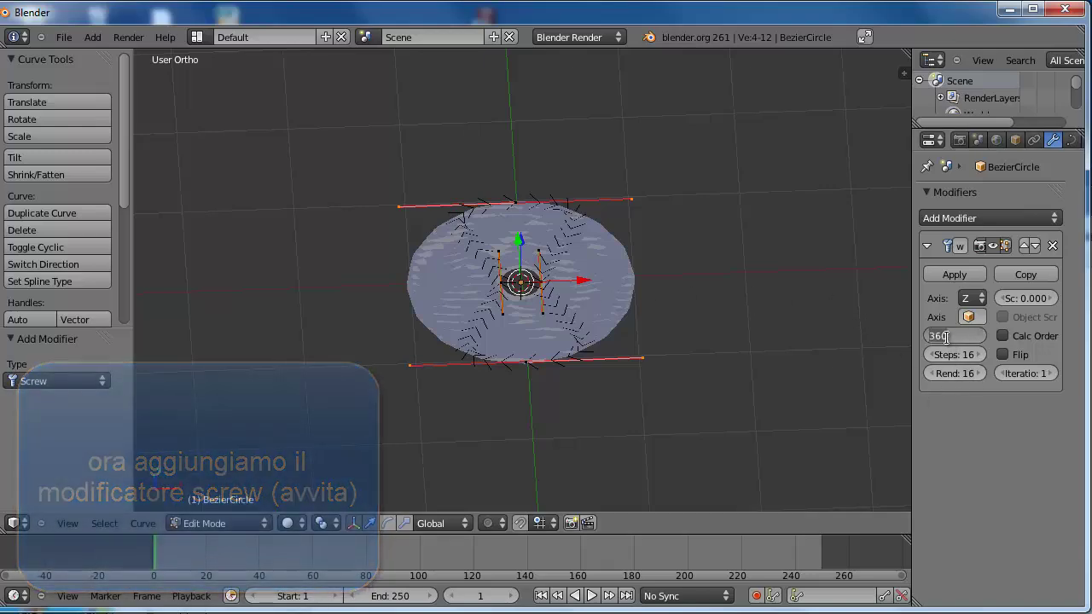
{"action": "type", "text": "90"}
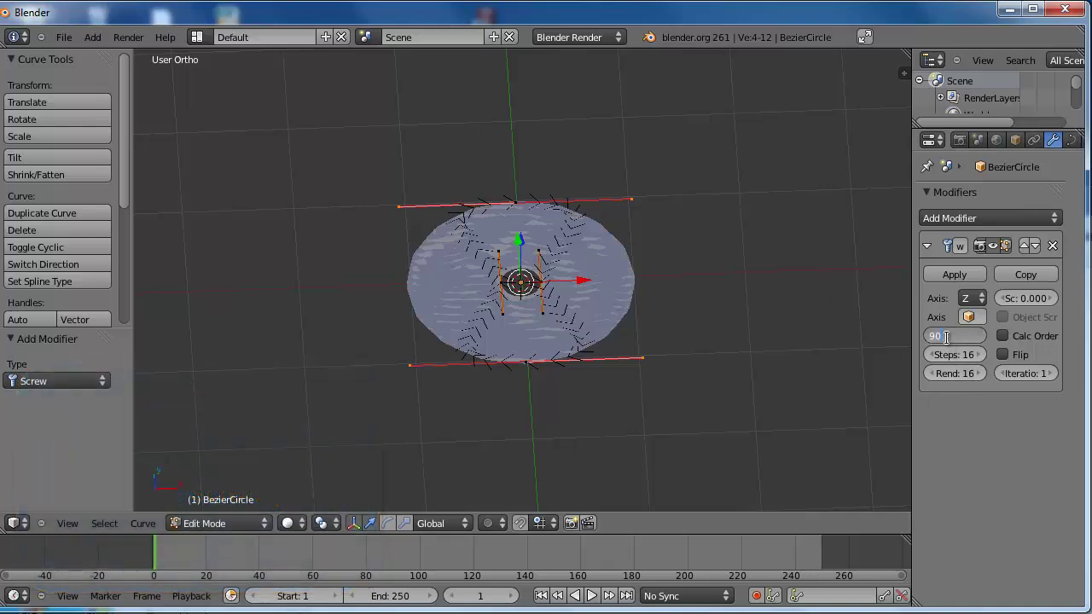
{"action": "key", "text": "Tab"}
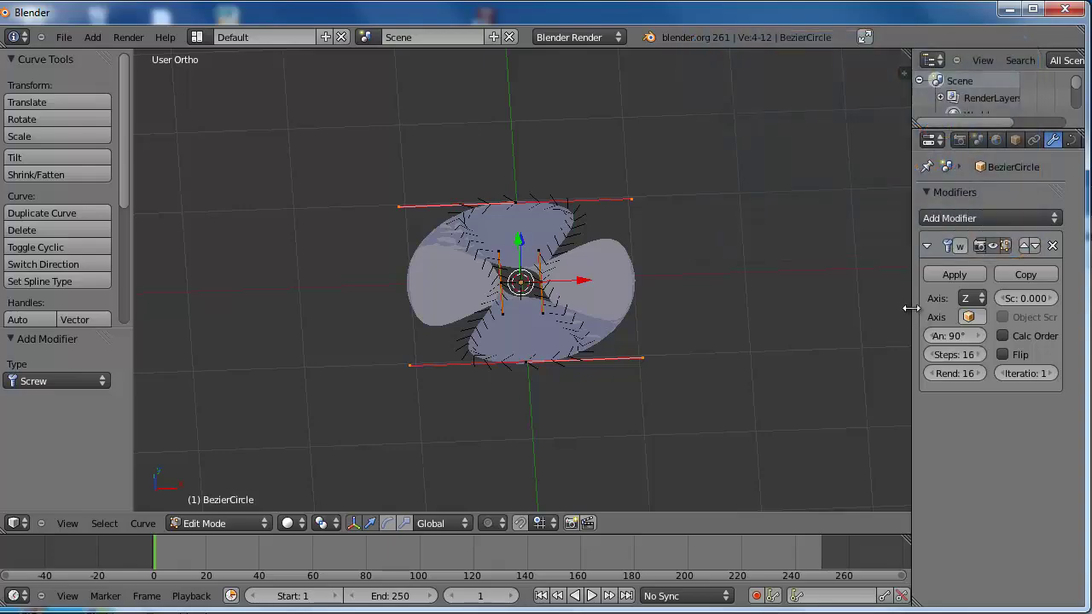
{"action": "left_click_drag", "start_coordinate": [911, 311], "coordinate": [850, 303]}
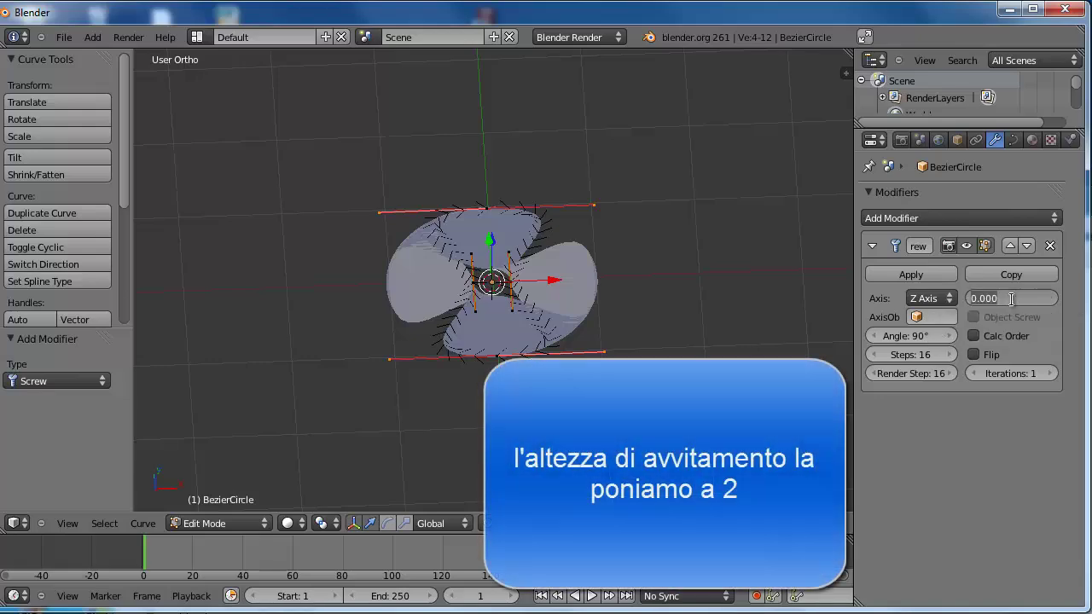
{"action": "left_click", "coordinate": [1010, 300]}
{"action": "type", "text": "2"}
{"action": "key", "text": "Tab"}
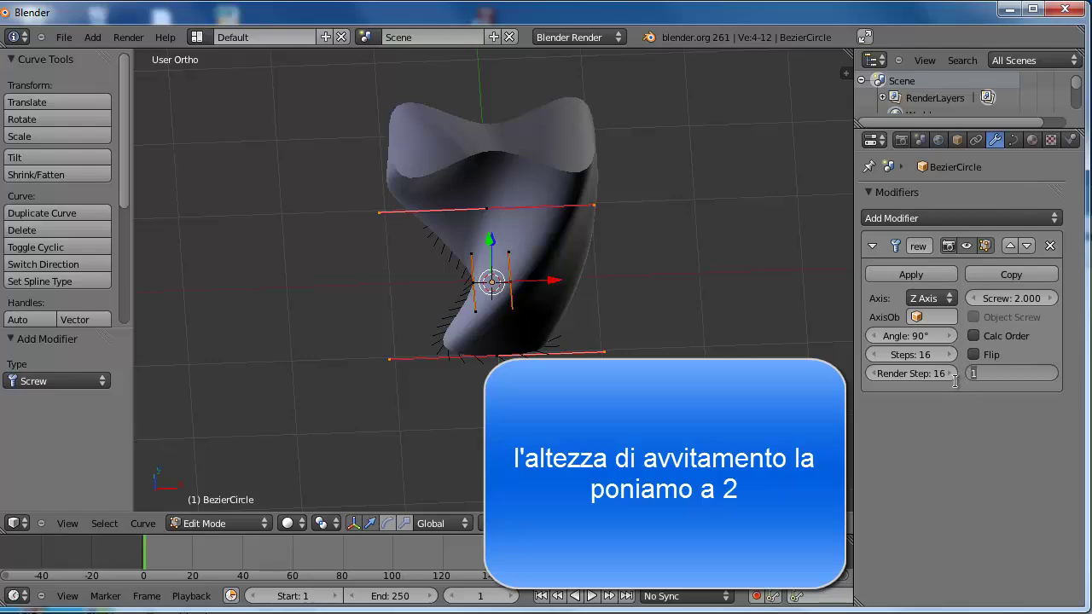
{"action": "key", "text": "Return"}
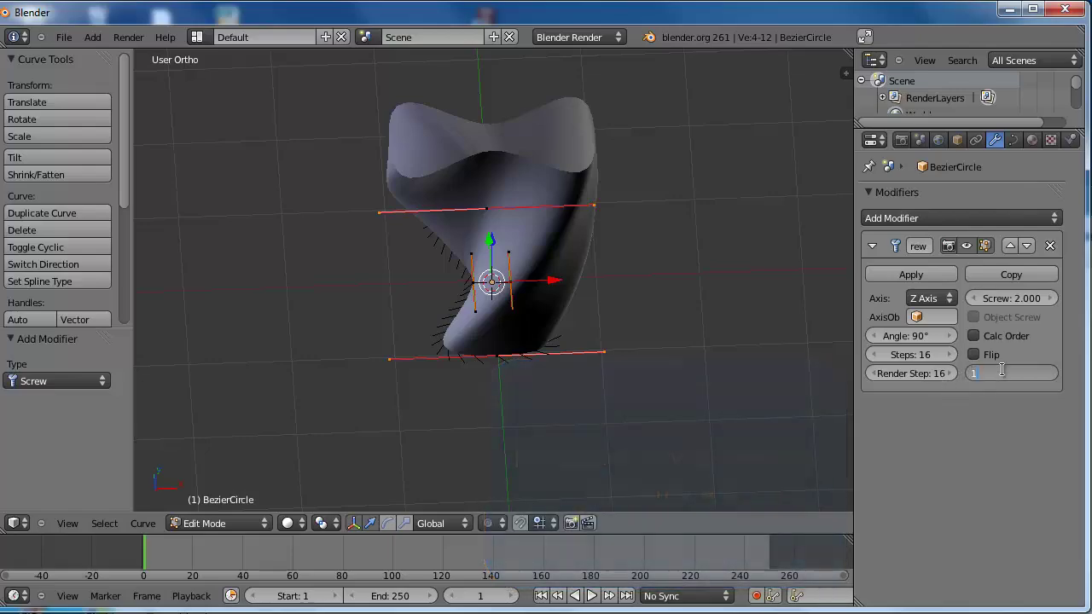
- Raise the Screw iterations to 5 and zoom out to see the whole drill
{"action": "left_click", "coordinate": [1048, 375]}
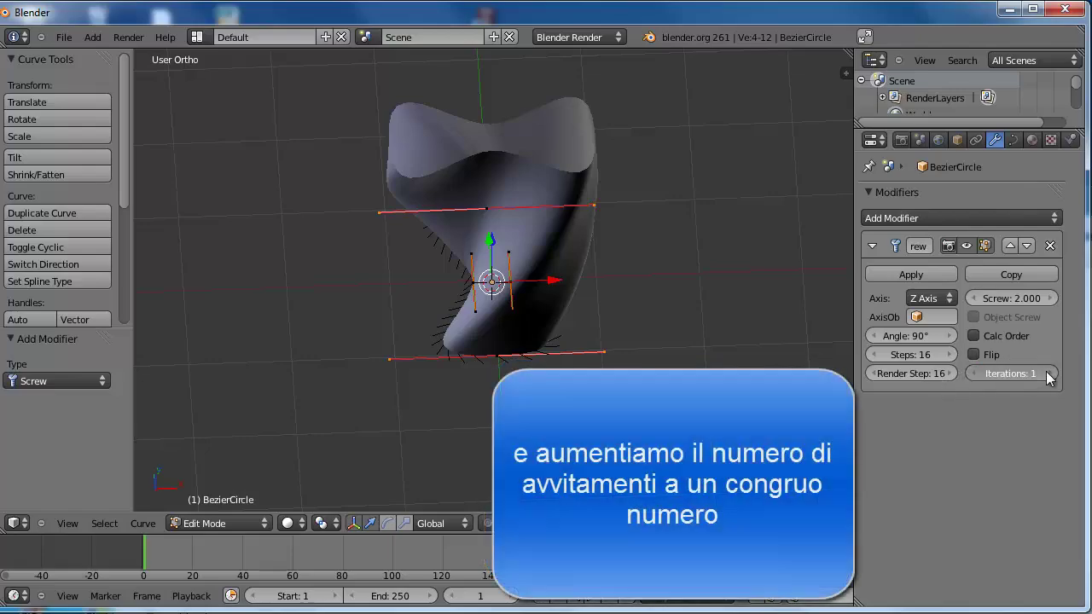
{"action": "left_click", "coordinate": [1048, 375]}
{"action": "left_click", "coordinate": [1048, 375]}
{"action": "scroll", "coordinate": [499, 192], "scroll_direction": "down", "scroll_amount": 4}
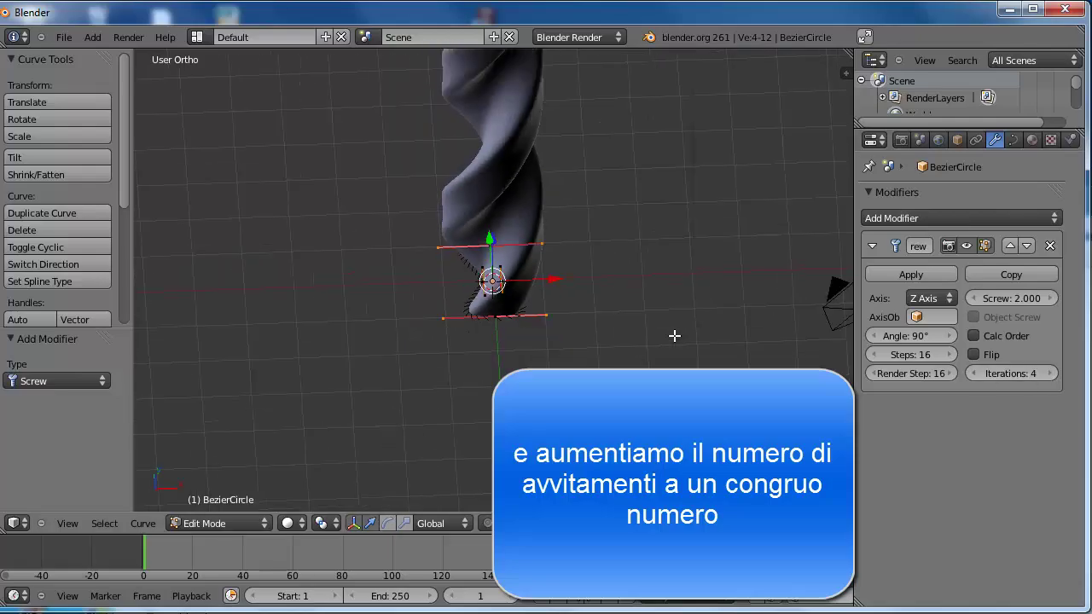
{"action": "scroll", "coordinate": [499, 192], "scroll_direction": "down", "scroll_amount": 3}
{"action": "mouse_move", "coordinate": [499, 192]}
{"action": "middle_mouse_down"}
{"action": "mouse_move", "coordinate": [512, 110]}
{"action": "mouse_move", "coordinate": [517, 159]}
{"action": "middle_mouse_up"}
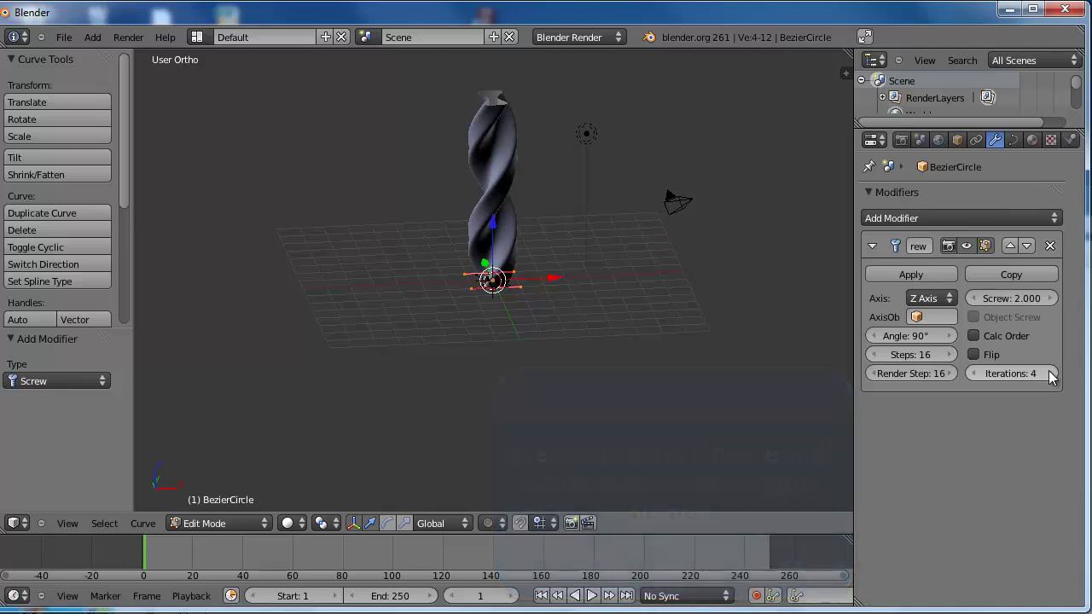
{"action": "left_click", "coordinate": [1050, 372]}
{"action": "scroll", "coordinate": [482, 142], "scroll_direction": "down", "scroll_amount": 1}
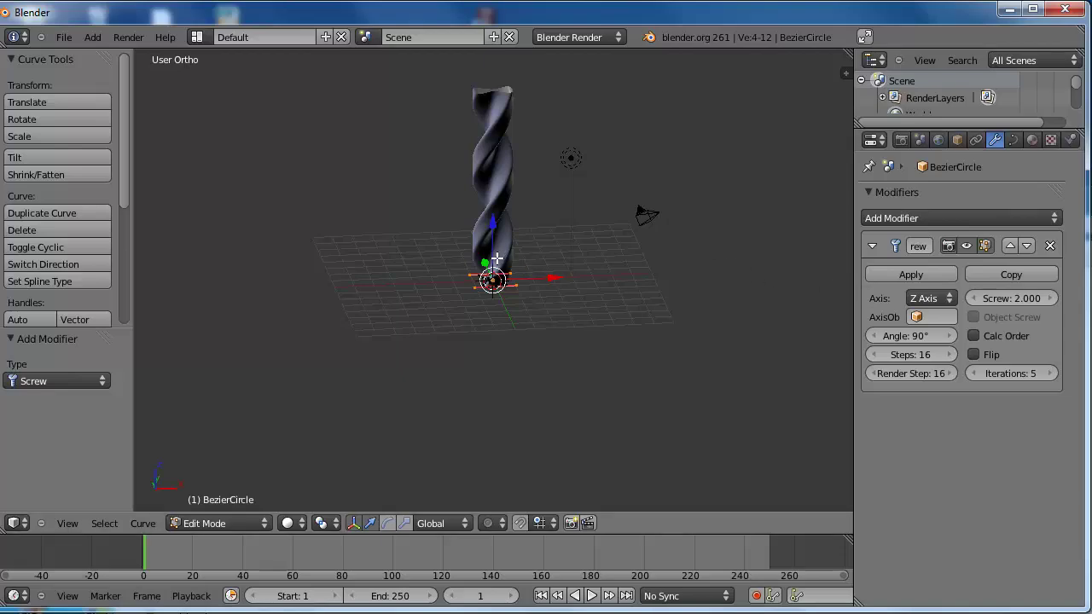
- Switch to Object Mode, convert the curve to a 3888-vertex mesh with Alt+C, and enter Edit Mode
{"action": "left_click", "coordinate": [220, 523]}
{"action": "left_click", "coordinate": [226, 507]}
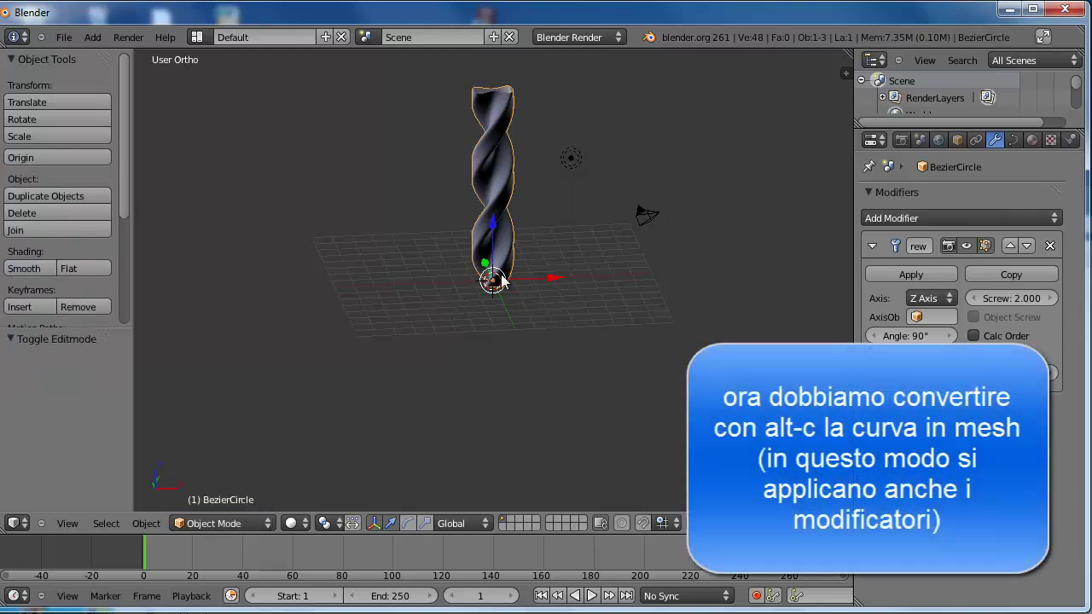
{"action": "key", "text": "alt+c"}
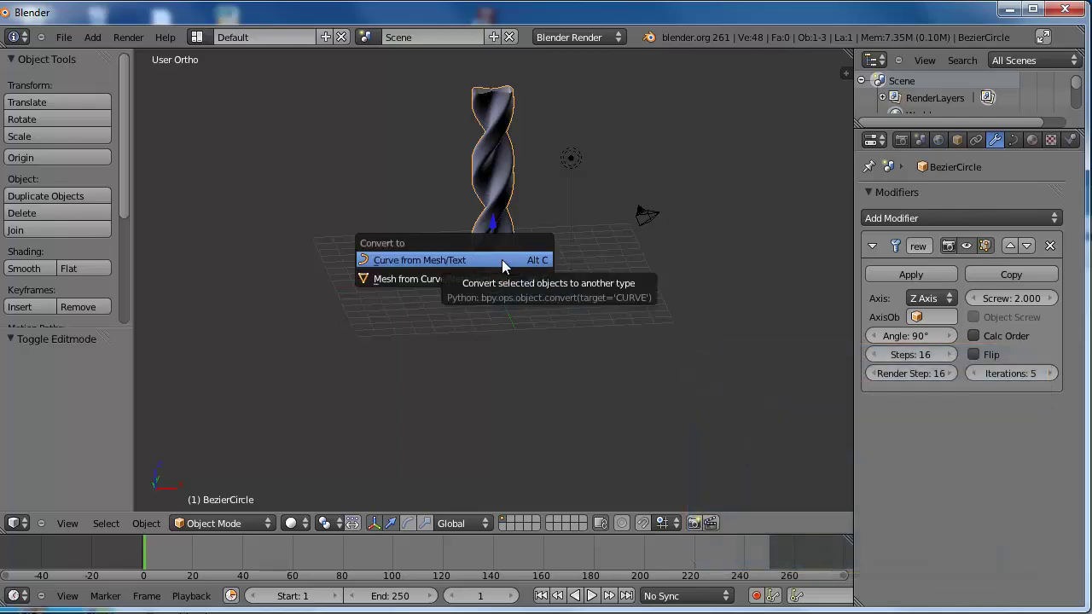
{"action": "left_click", "coordinate": [520, 281]}
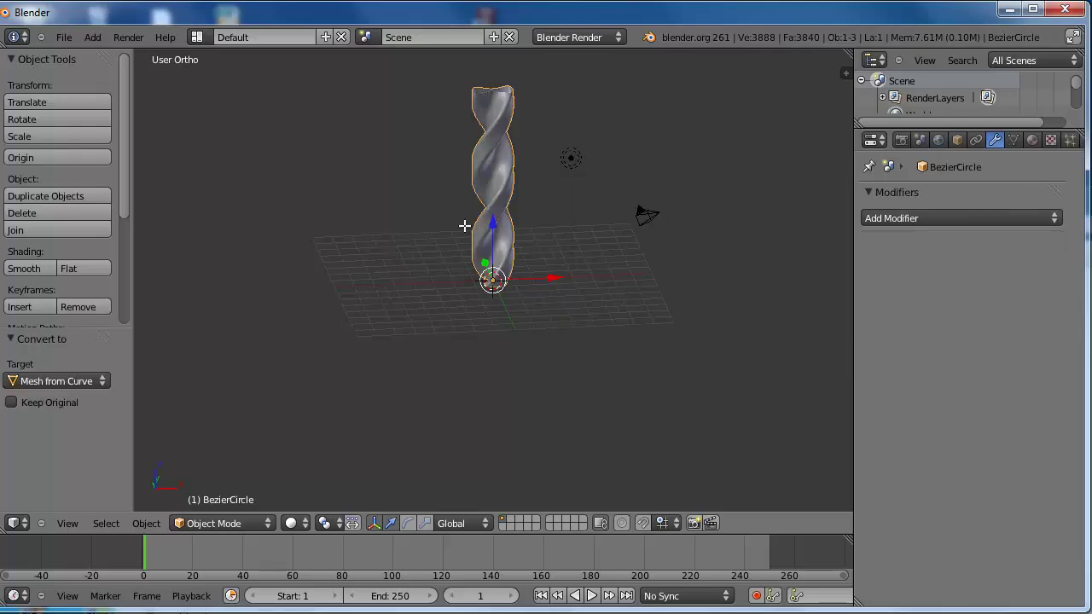
{"action": "key", "text": "Tab"}
- Select the drill's top edge loop, extrude it up along Z, and shrink it
{"action": "middle_click_drag", "start_coordinate": [513, 197], "coordinate": [519, 295], "text": "shift"}
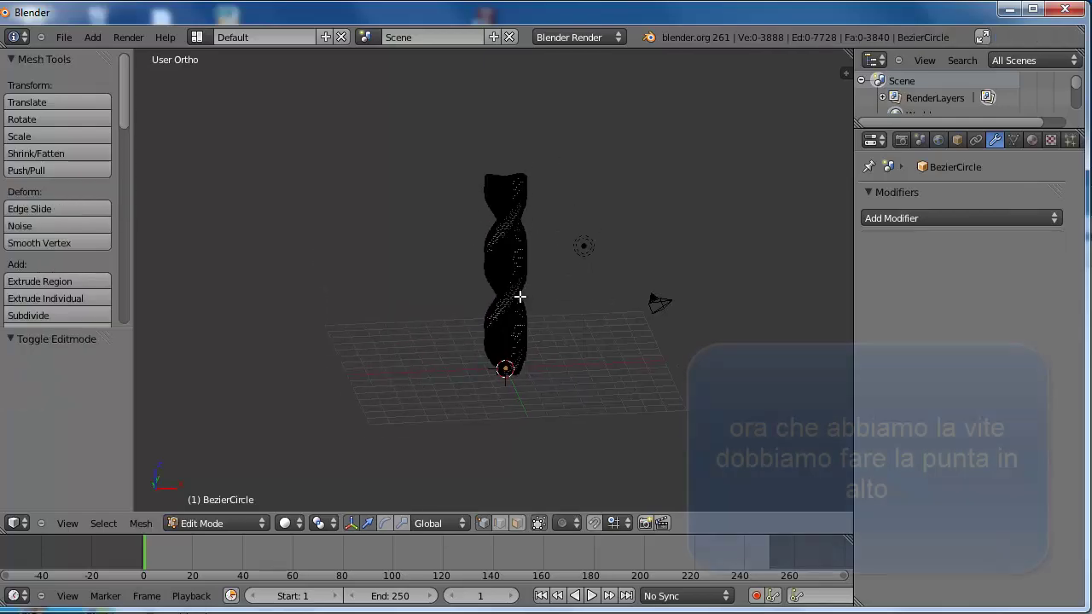
{"action": "scroll", "coordinate": [519, 296], "scroll_direction": "up", "scroll_amount": 3}
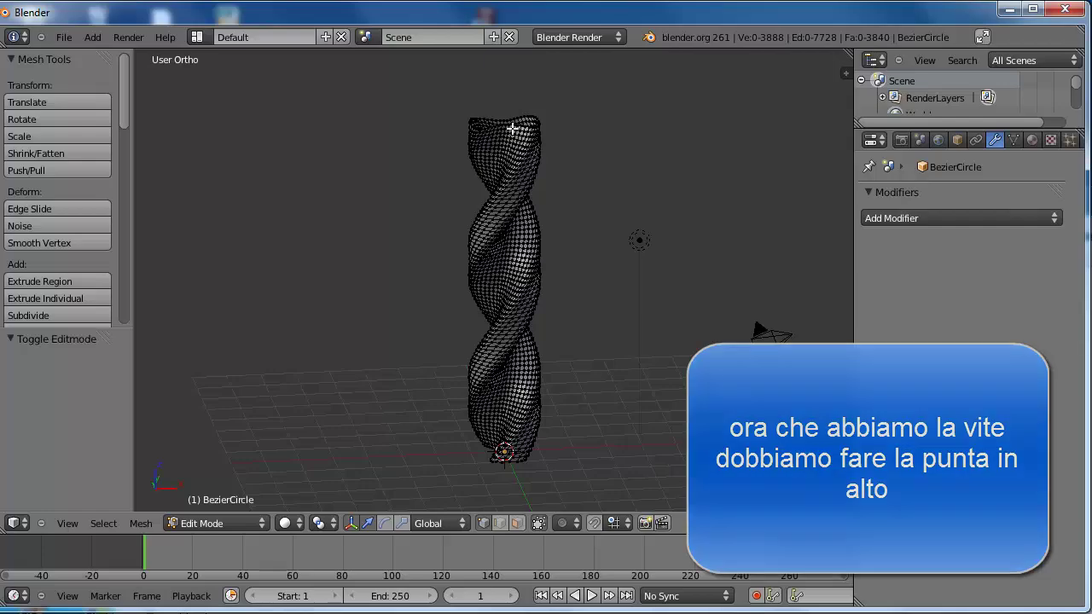
{"action": "middle_click_drag", "start_coordinate": [515, 154], "coordinate": [512, 191], "text": "shift"}
{"action": "scroll", "coordinate": [512, 195], "scroll_direction": "up", "scroll_amount": 3}
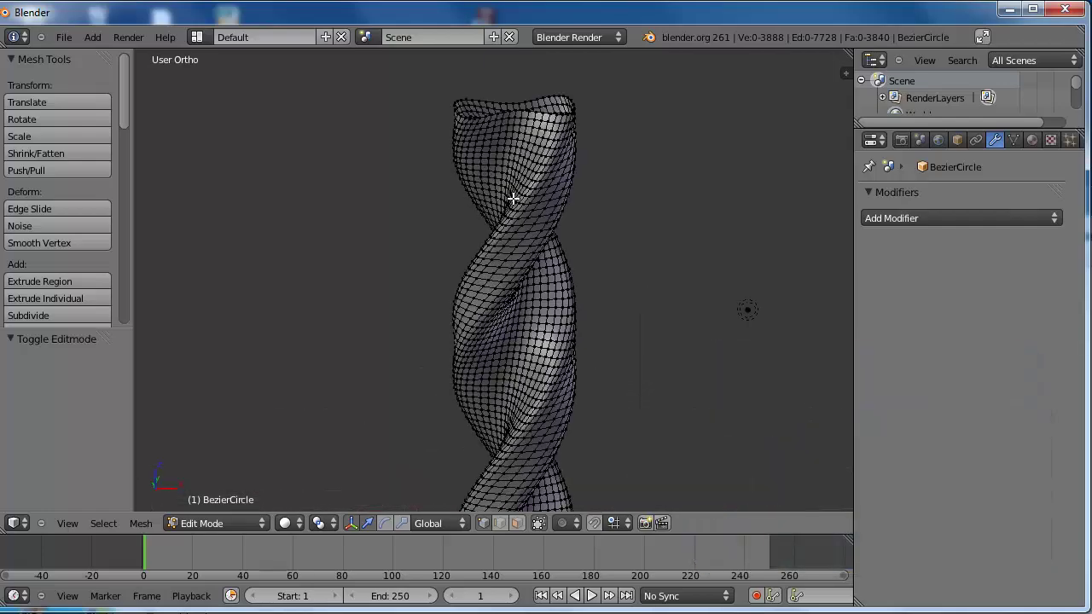
{"action": "right_click", "coordinate": [541, 112], "text": "alt"}
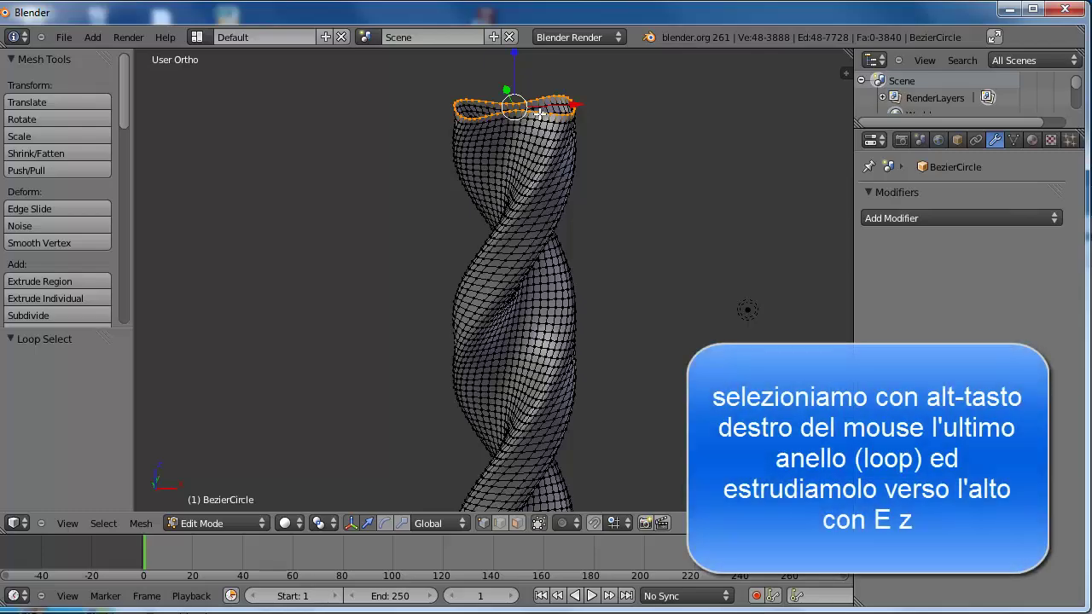
{"action": "key", "text": "e"}
{"action": "key", "text": "z"}
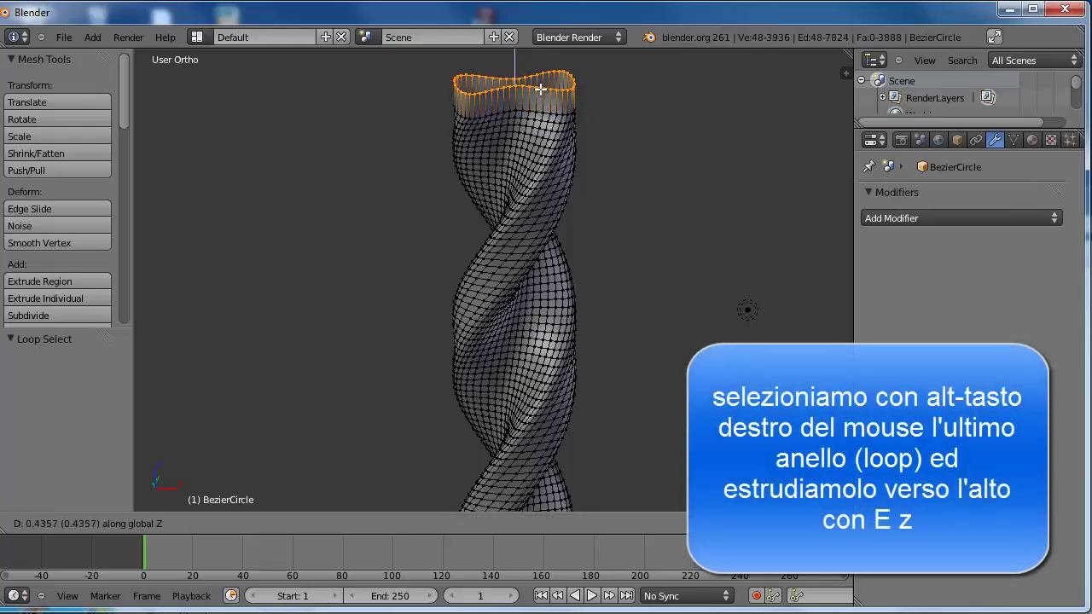
{"action": "left_click", "coordinate": [541, 88]}
{"action": "key", "text": "s"}
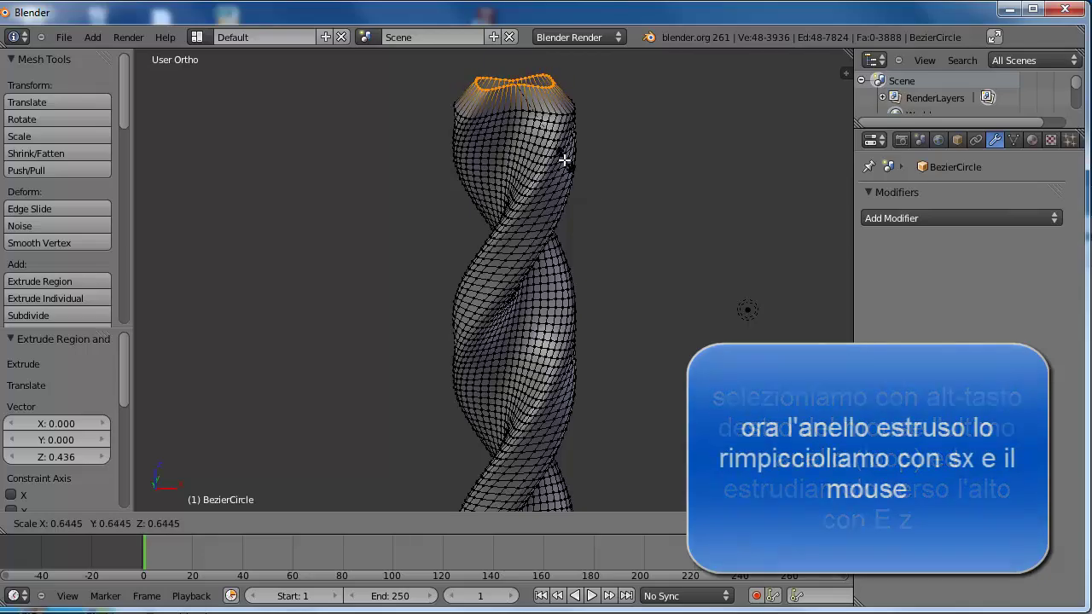
{"action": "left_click", "coordinate": [561, 156]}
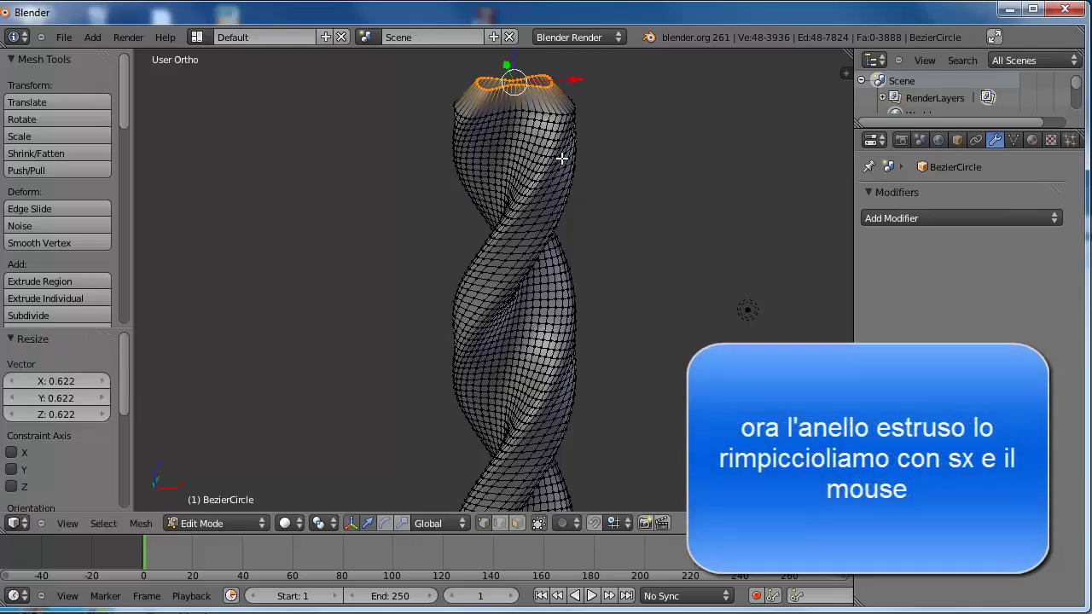
- Extrude and shrink the top loop twice more, scaling the final tip loop to 0.1
{"action": "key", "text": "e"}
{"action": "key", "text": "z"}
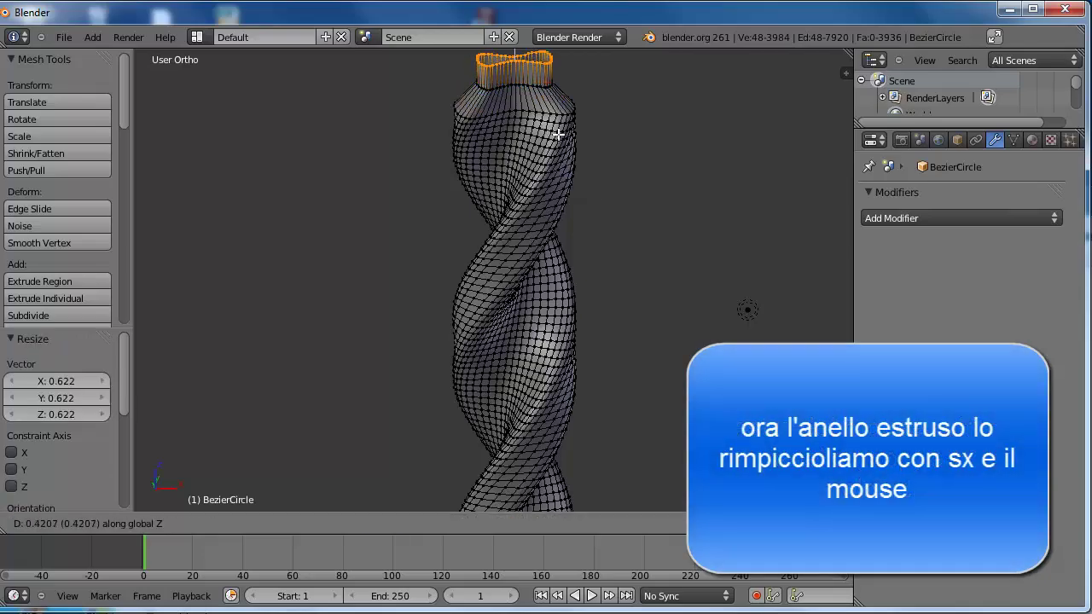
{"action": "left_click", "coordinate": [557, 138]}
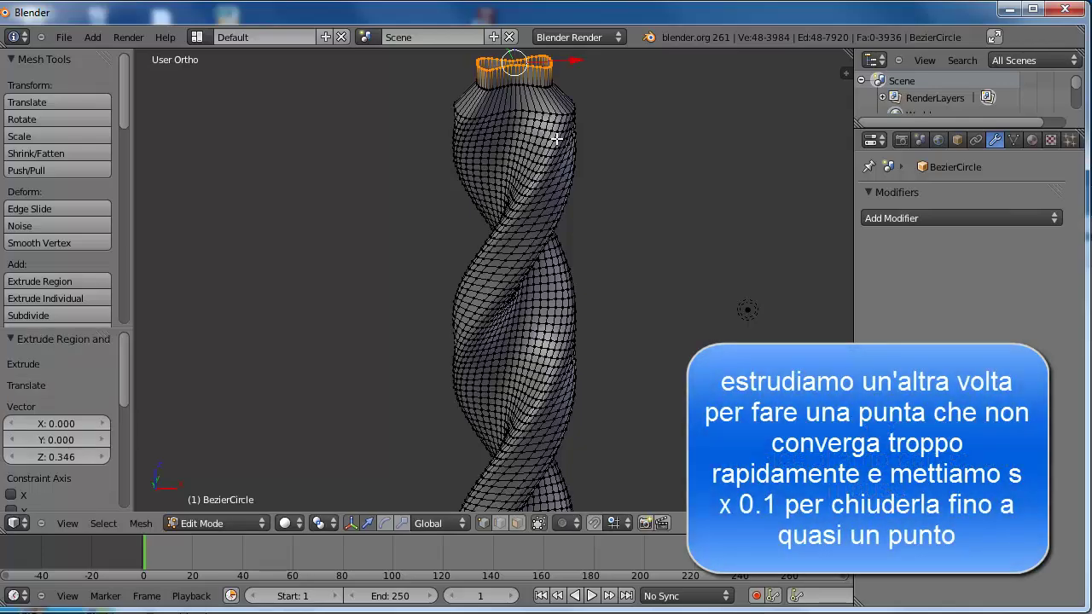
{"action": "key", "text": "s"}
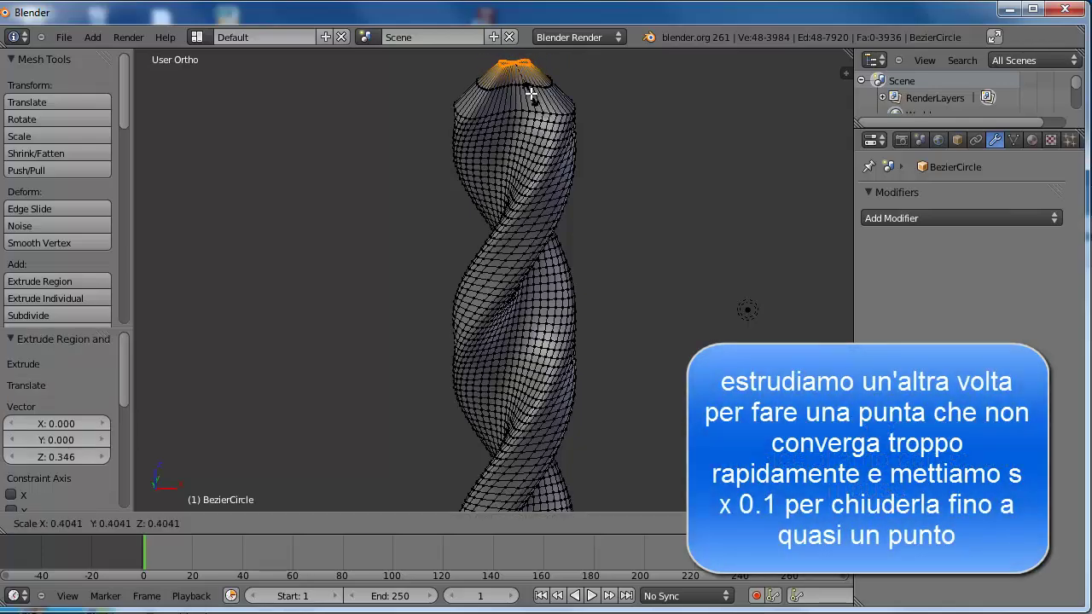
{"action": "left_click", "coordinate": [529, 92]}
{"action": "key", "text": "e"}
{"action": "key", "text": "z"}
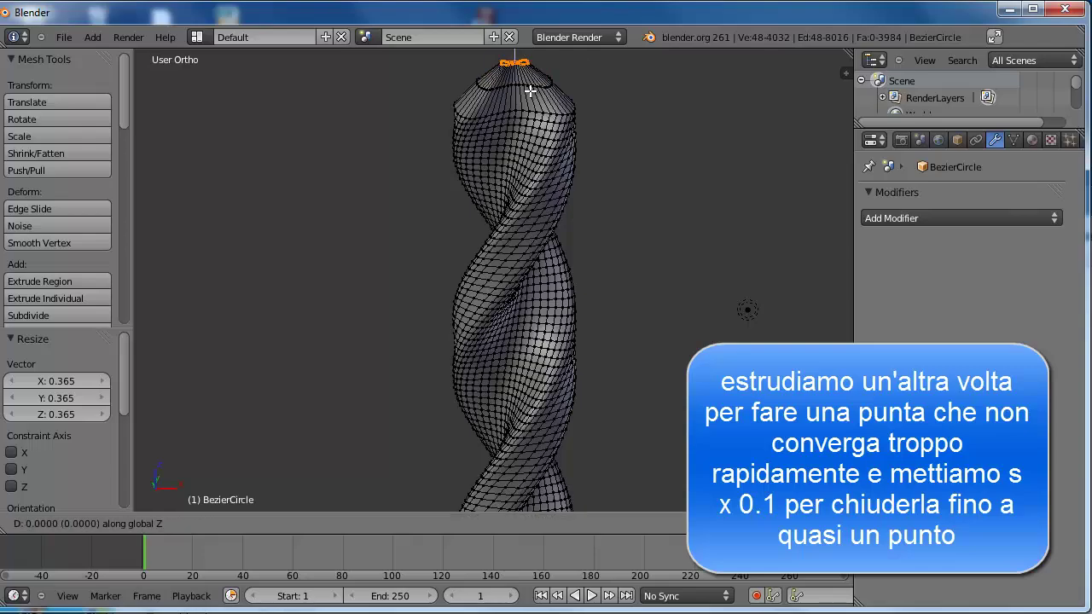
{"action": "left_click", "coordinate": [530, 83]}
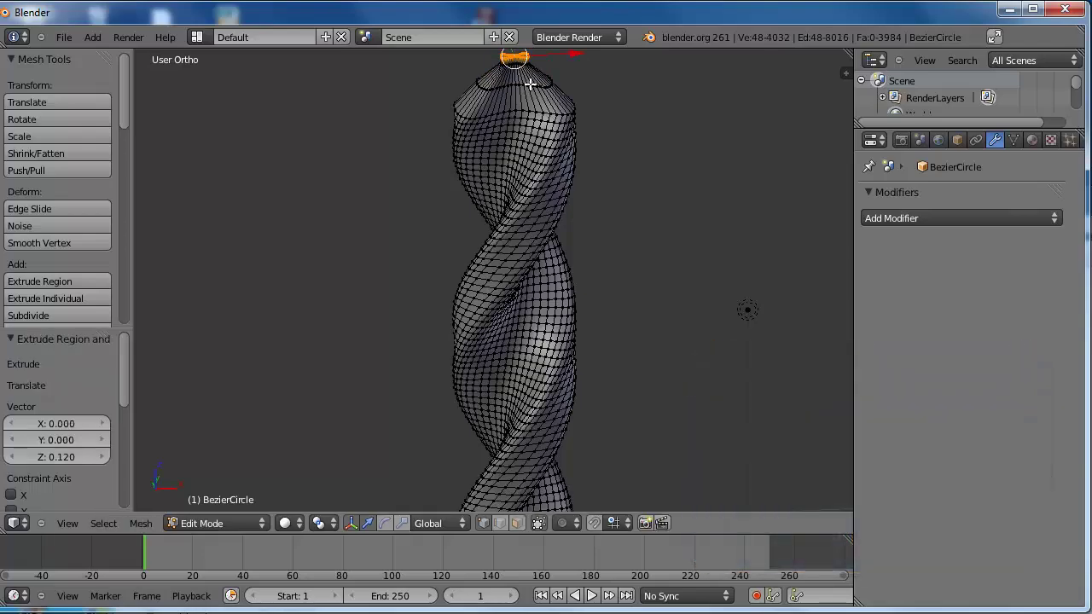
{"action": "key", "text": "s"}
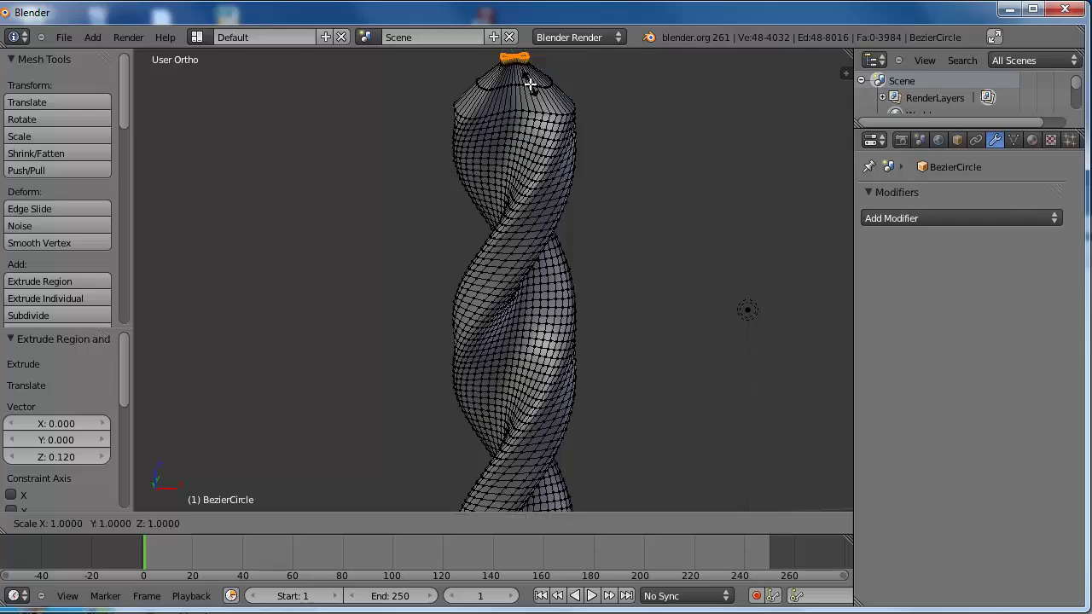
{"action": "type", "text": "0"}
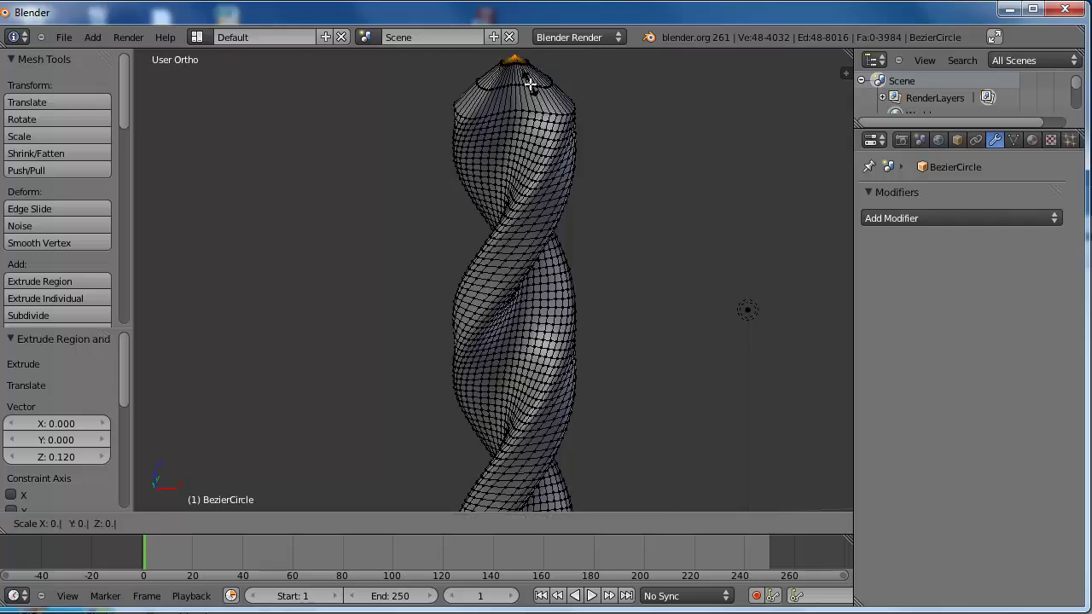
{"action": "type", "text": ".1"}
{"action": "key", "text": "Return"}
{"action": "mouse_move", "coordinate": [545, 142]}
{"action": "middle_mouse_down"}
{"action": "mouse_move", "coordinate": [495, 230]}
{"action": "mouse_move", "coordinate": [500, 214]}
{"action": "mouse_move", "coordinate": [565, 183]}
{"action": "mouse_move", "coordinate": [554, 295]}
{"action": "mouse_move", "coordinate": [540, 252]}
{"action": "middle_mouse_up"}
- From Top view, add a radius 1.000 mesh circle with 48 vertices at the drill's base
{"action": "key", "text": "KP_7"}
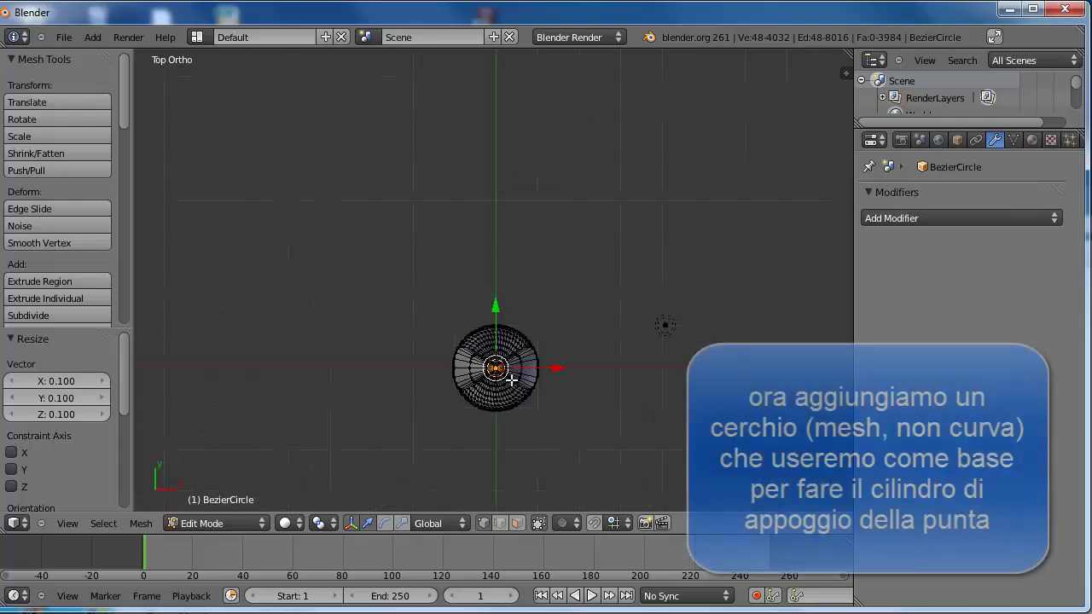
{"action": "mouse_move", "coordinate": [508, 379]}
{"action": "middle_mouse_down", "text": "shift"}
{"action": "mouse_move", "coordinate": [503, 267]}
{"action": "mouse_move", "coordinate": [494, 269]}
{"action": "middle_mouse_up", "text": "shift"}
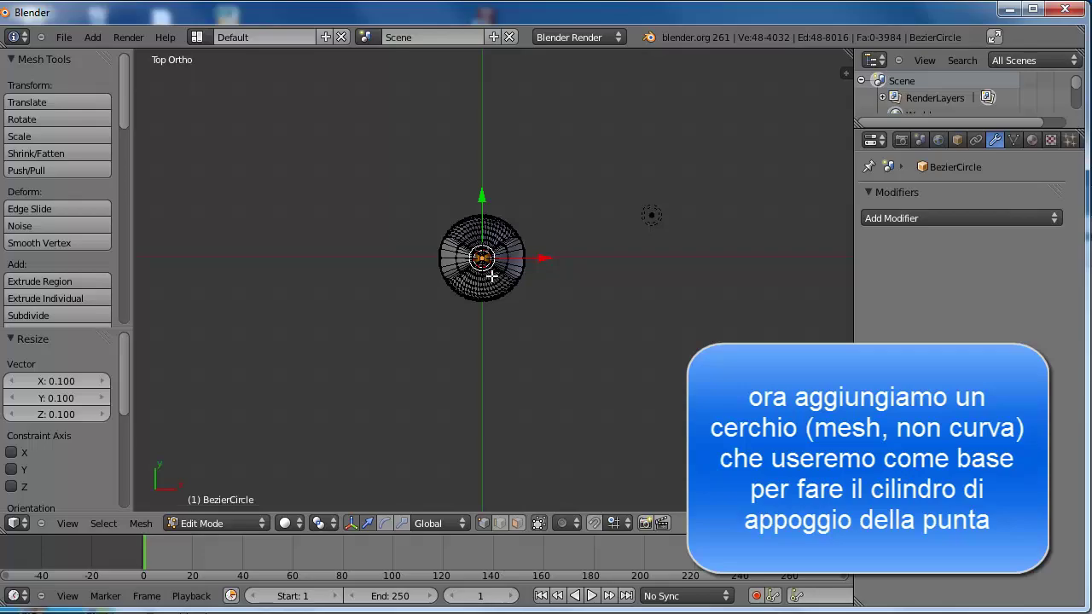
{"action": "key", "text": "shift+a"}
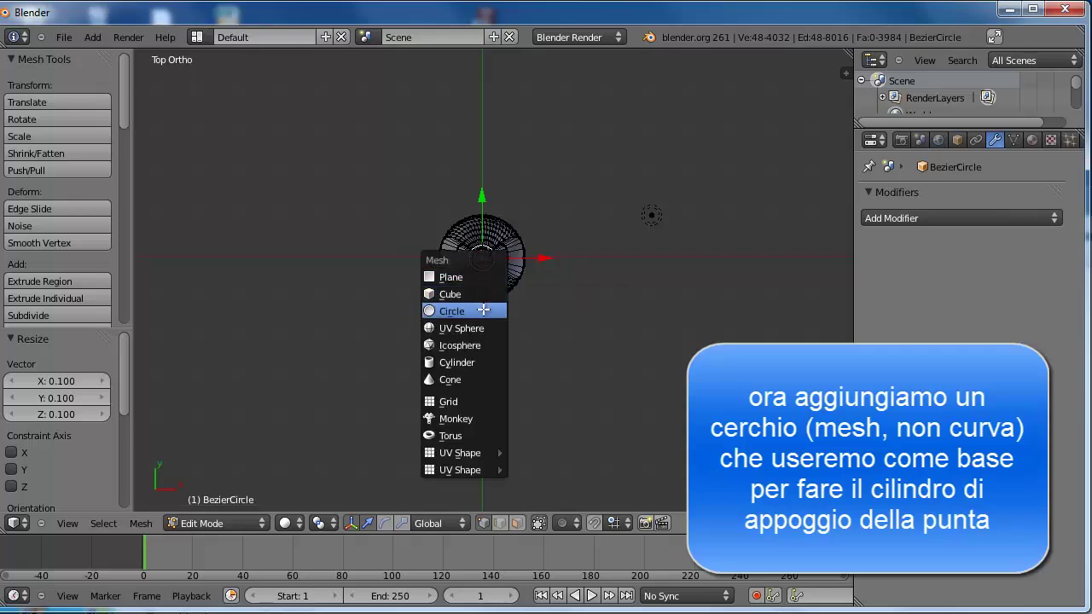
{"action": "left_click", "coordinate": [483, 310]}
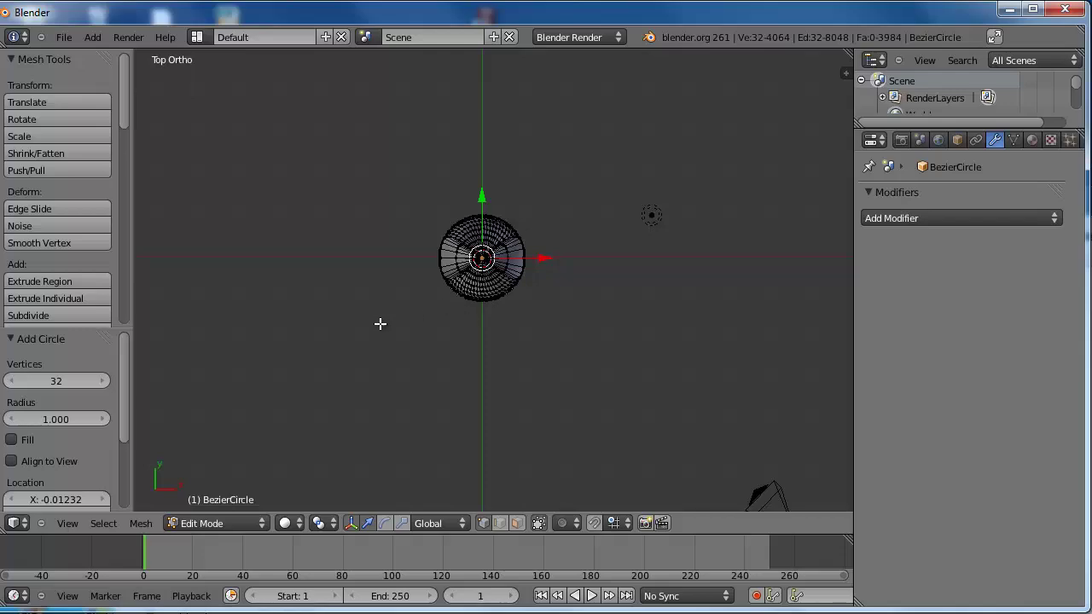
{"action": "left_click", "coordinate": [59, 380]}
{"action": "type", "text": "48"}
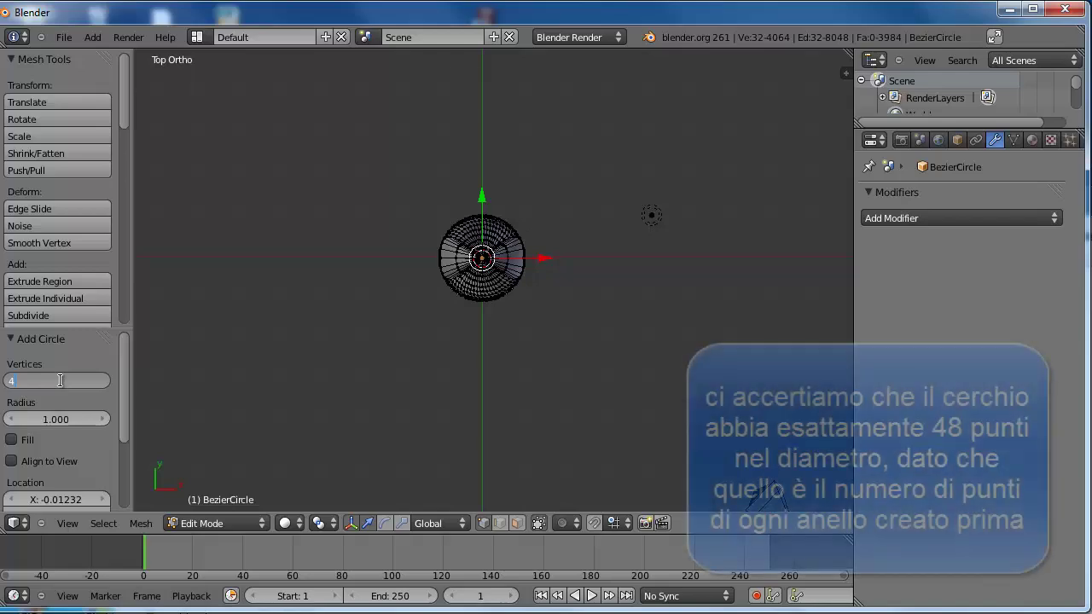
{"action": "key", "text": "Tab"}
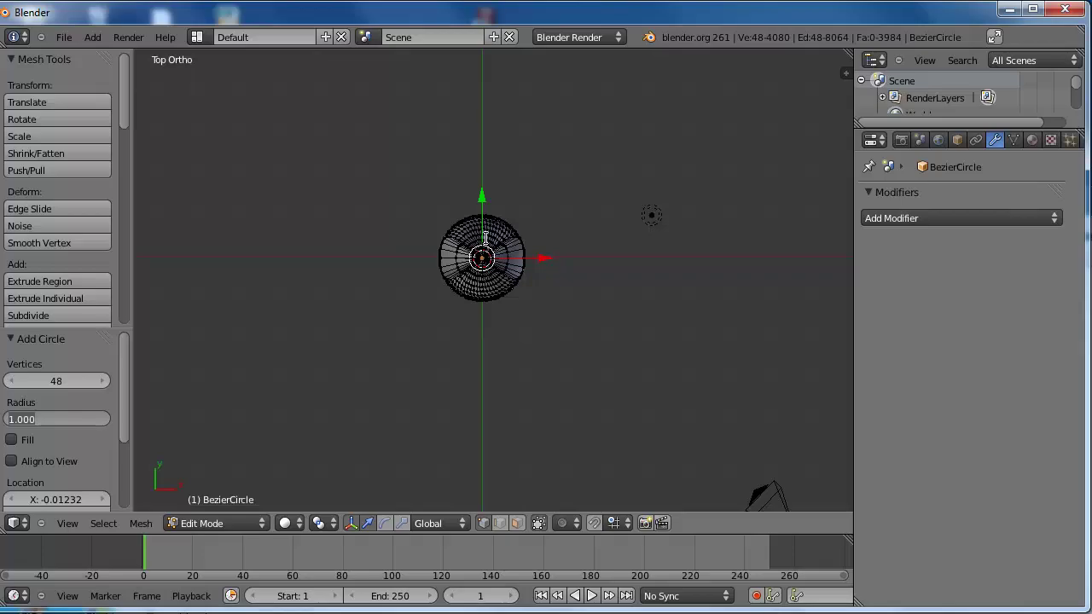
{"action": "middle_click_drag", "start_coordinate": [446, 276], "coordinate": [482, 172]}
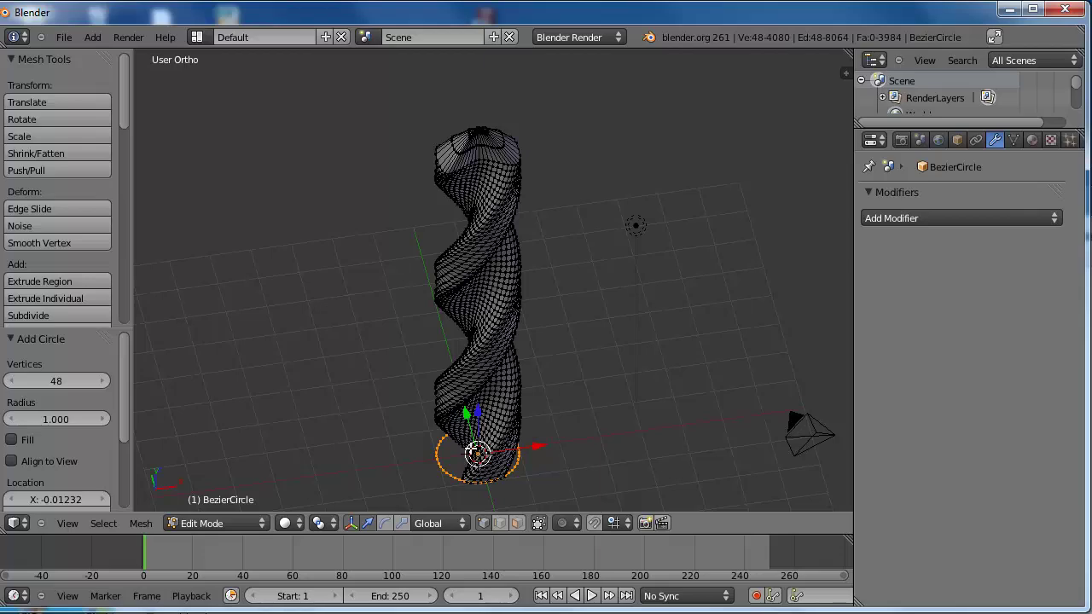
- Move the new circle straight down below the drill's base
{"action": "middle_click_drag", "start_coordinate": [475, 430], "coordinate": [496, 310], "text": "shift"}
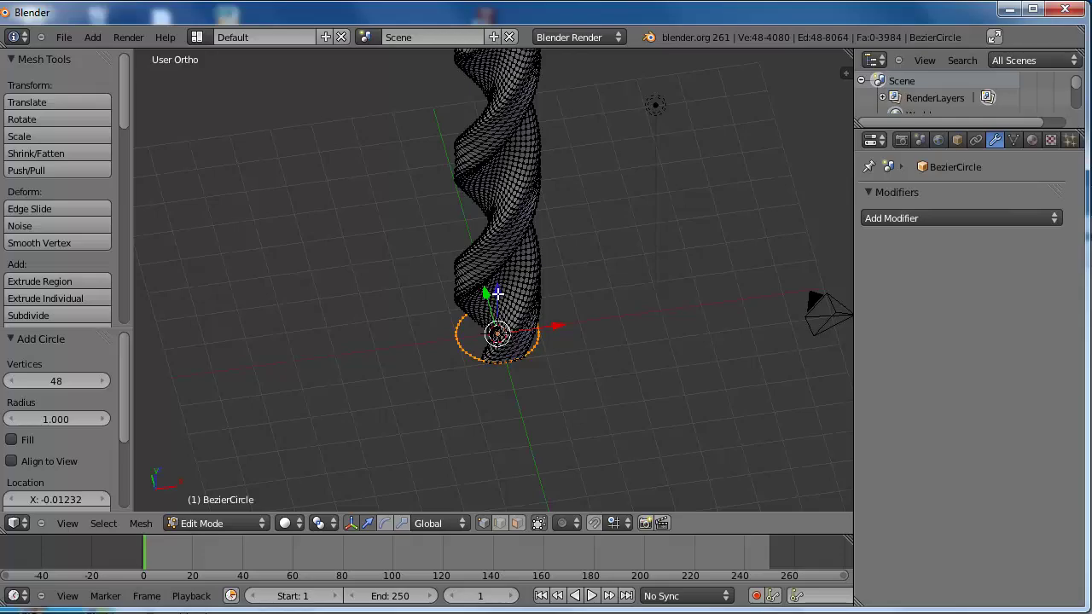
{"action": "left_click_drag", "start_coordinate": [497, 294], "coordinate": [497, 311]}
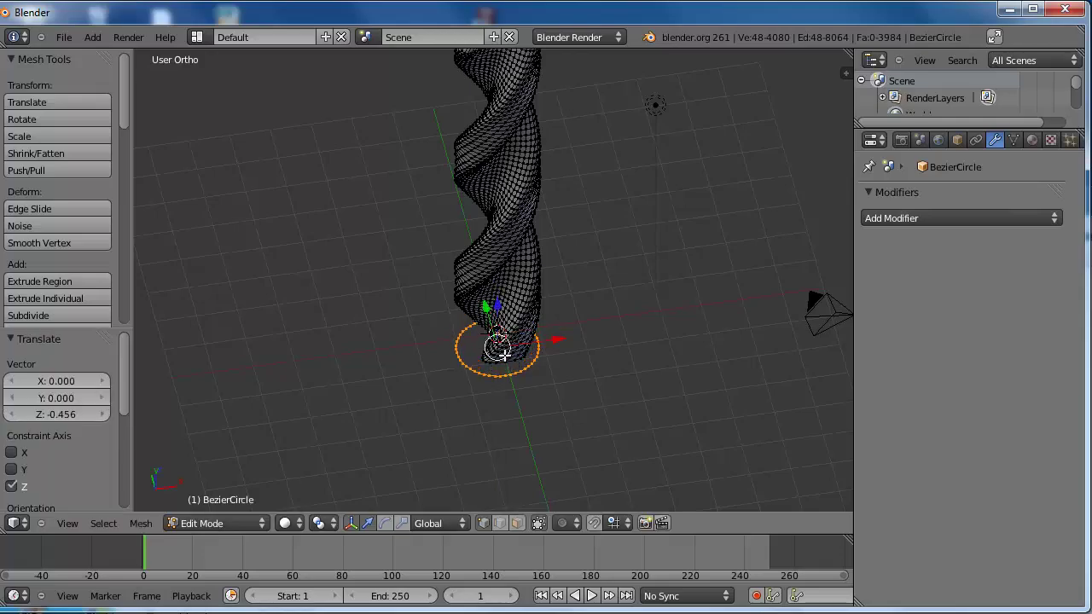
{"action": "mouse_move", "coordinate": [501, 334]}
{"action": "middle_mouse_down"}
{"action": "mouse_move", "coordinate": [504, 282]}
{"action": "mouse_move", "coordinate": [494, 320]}
{"action": "middle_mouse_up"}
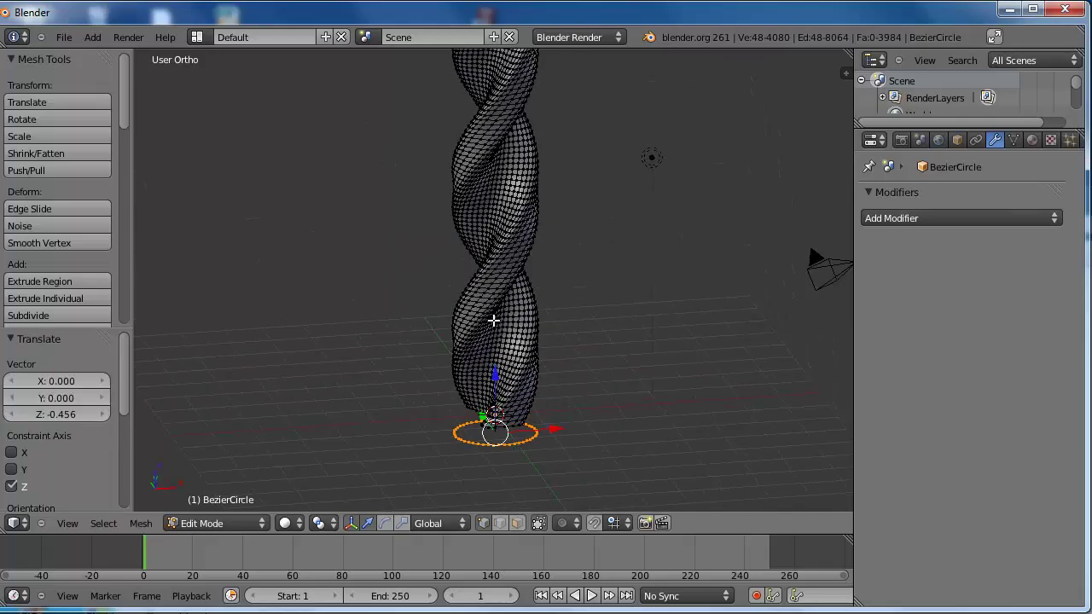
- Select the drill's bottom edge loop together with the circle, viewed from the front
{"action": "right_click", "coordinate": [516, 424], "text": "alt"}
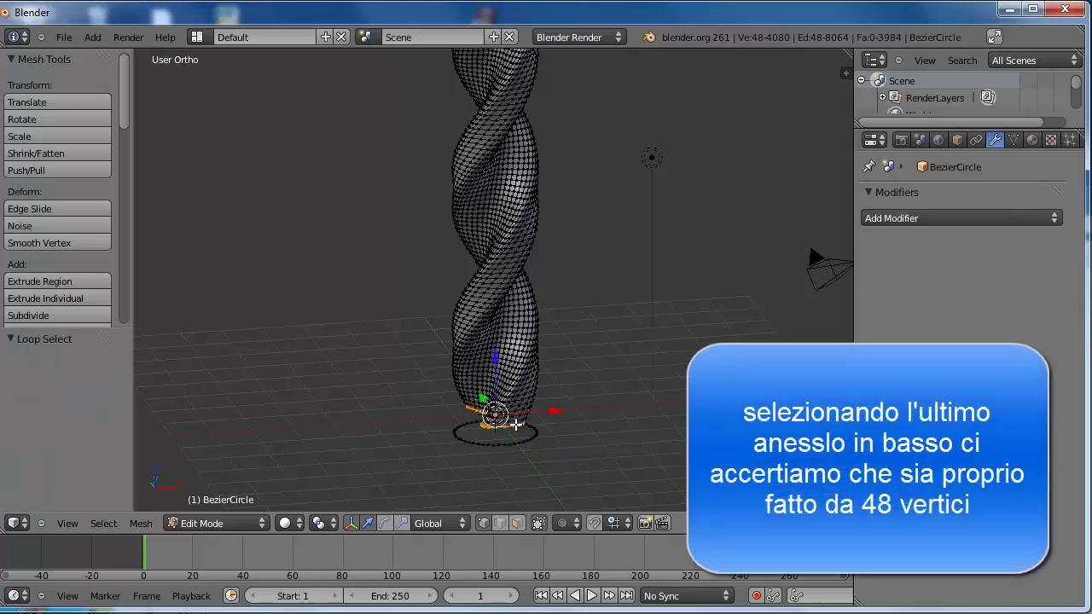
{"action": "mouse_move", "coordinate": [500, 409]}
{"action": "middle_mouse_down"}
{"action": "mouse_move", "coordinate": [512, 370]}
{"action": "mouse_move", "coordinate": [548, 390]}
{"action": "mouse_move", "coordinate": [539, 272]}
{"action": "mouse_move", "coordinate": [536, 281]}
{"action": "middle_mouse_up"}
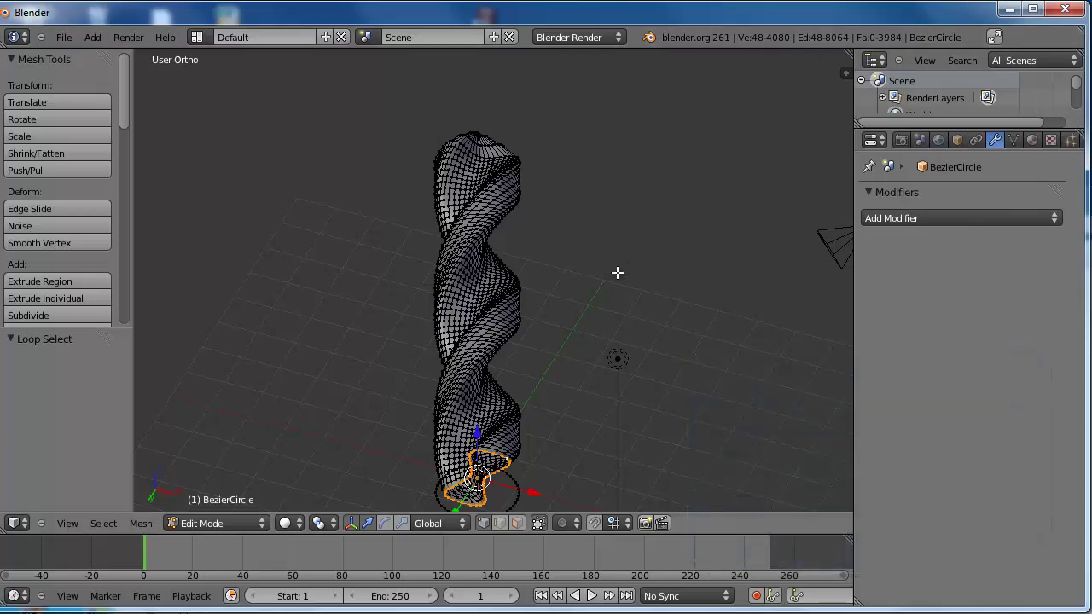
{"action": "middle_click_drag", "start_coordinate": [616, 275], "coordinate": [610, 281]}
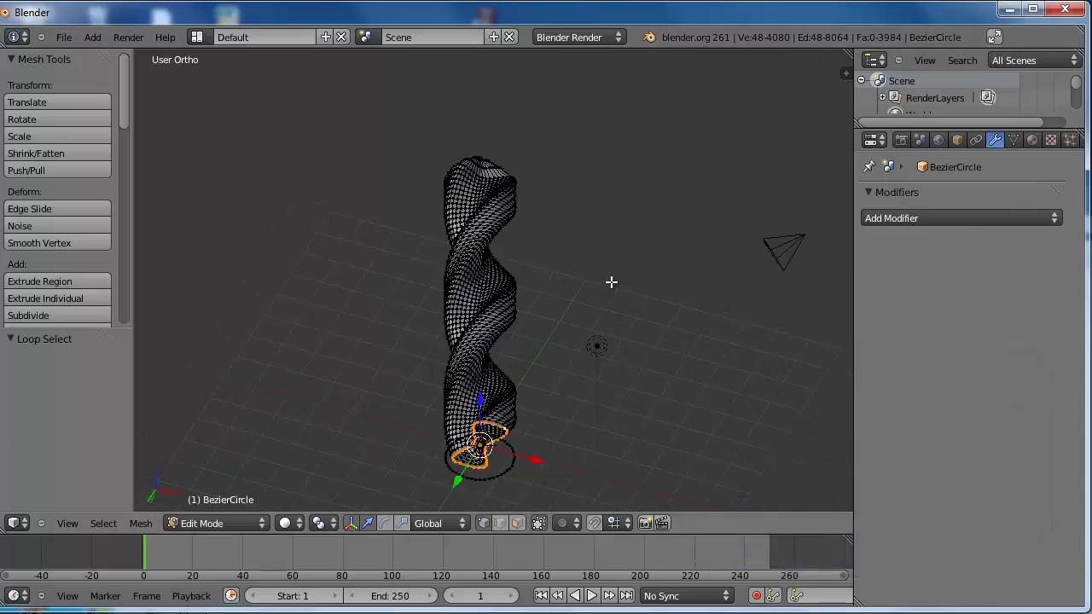
{"action": "right_click", "coordinate": [502, 474], "text": "alt+shift"}
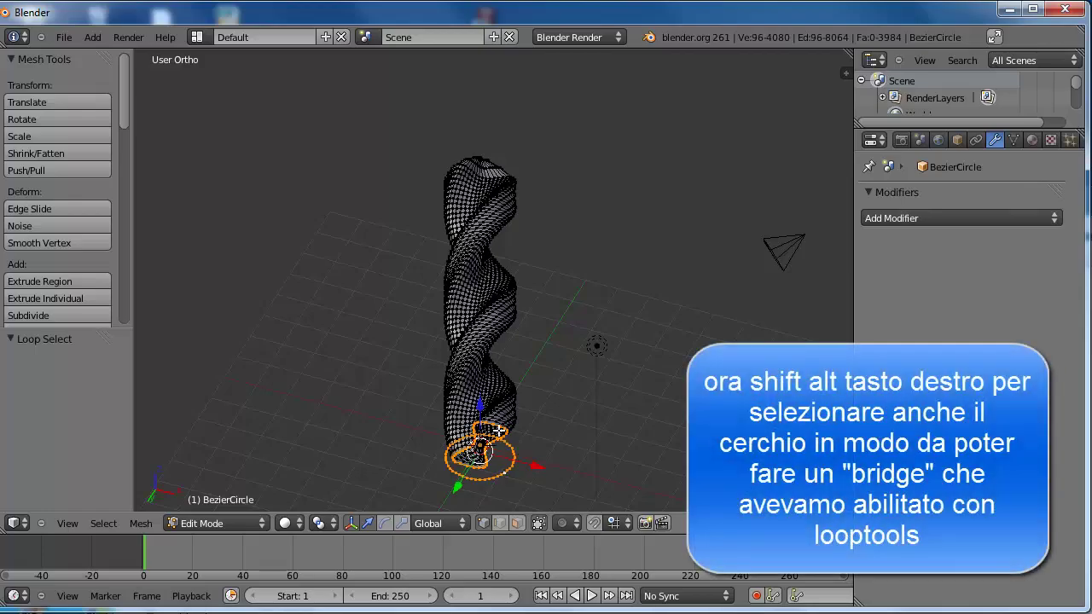
{"action": "key", "text": "KP_1"}
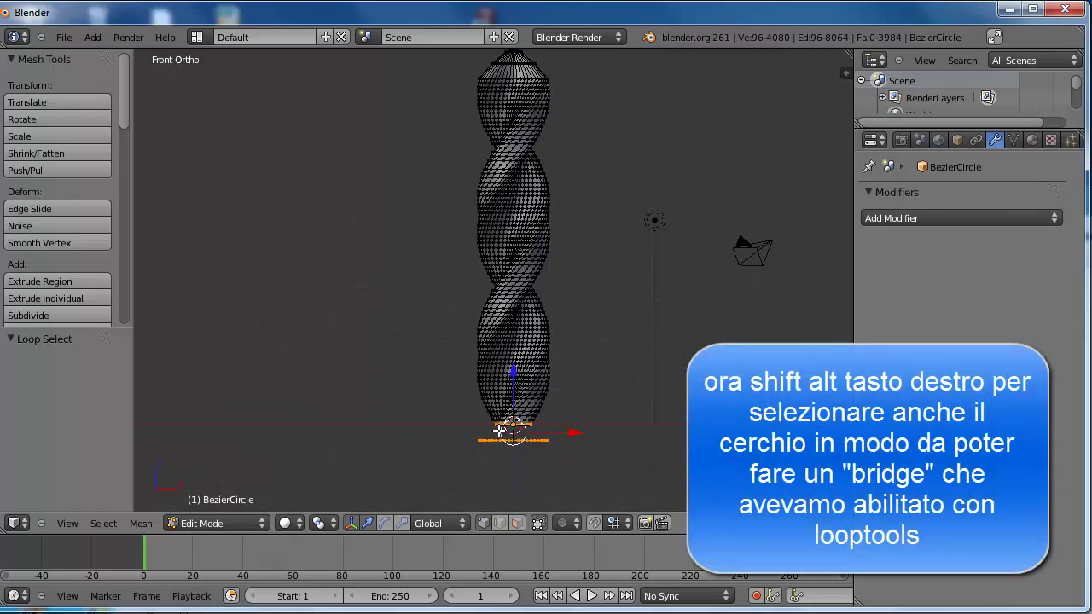
{"action": "scroll", "coordinate": [532, 408], "scroll_direction": "down", "scroll_amount": 3}
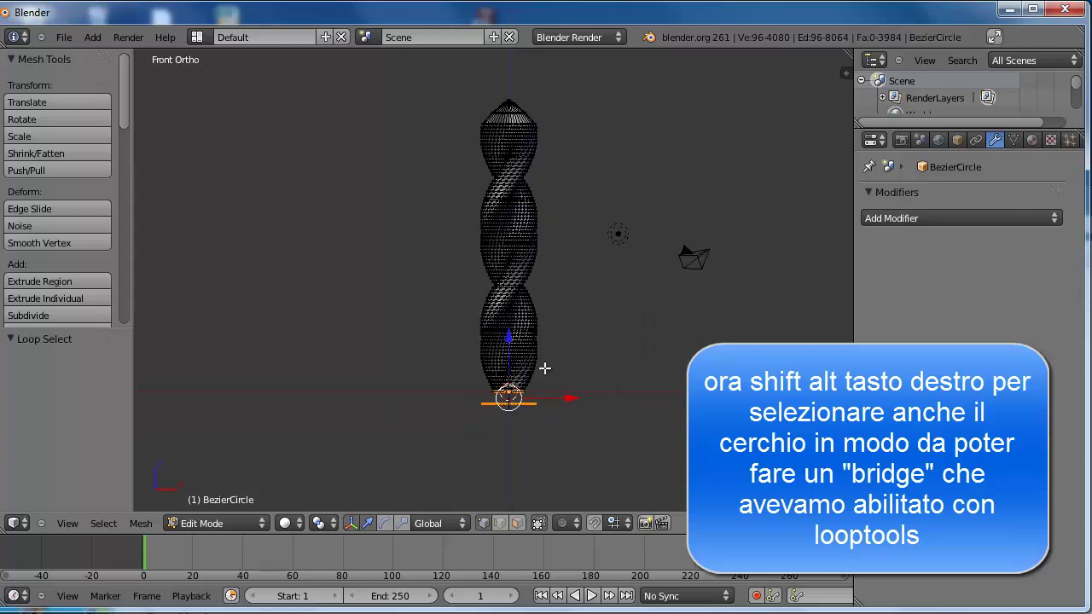
{"action": "middle_click_drag", "start_coordinate": [516, 415], "coordinate": [494, 295], "text": "shift"}
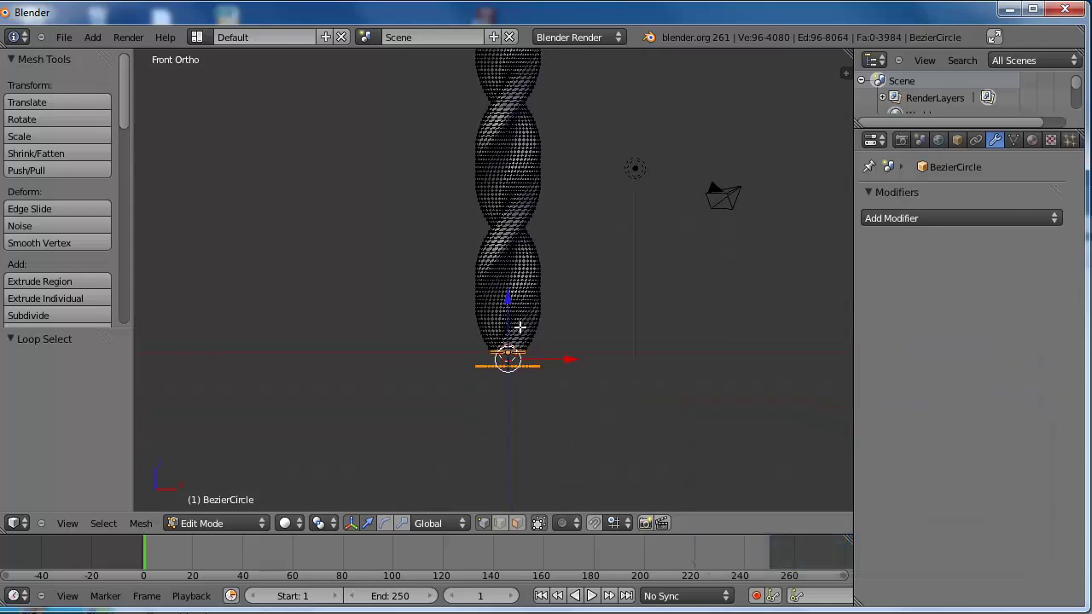
{"action": "scroll", "coordinate": [504, 290], "scroll_direction": "up", "scroll_amount": 3}
{"action": "scroll", "coordinate": [504, 289], "scroll_direction": "up", "scroll_amount": 2}
{"action": "scroll", "coordinate": [504, 289], "scroll_direction": "up", "scroll_amount": 1}
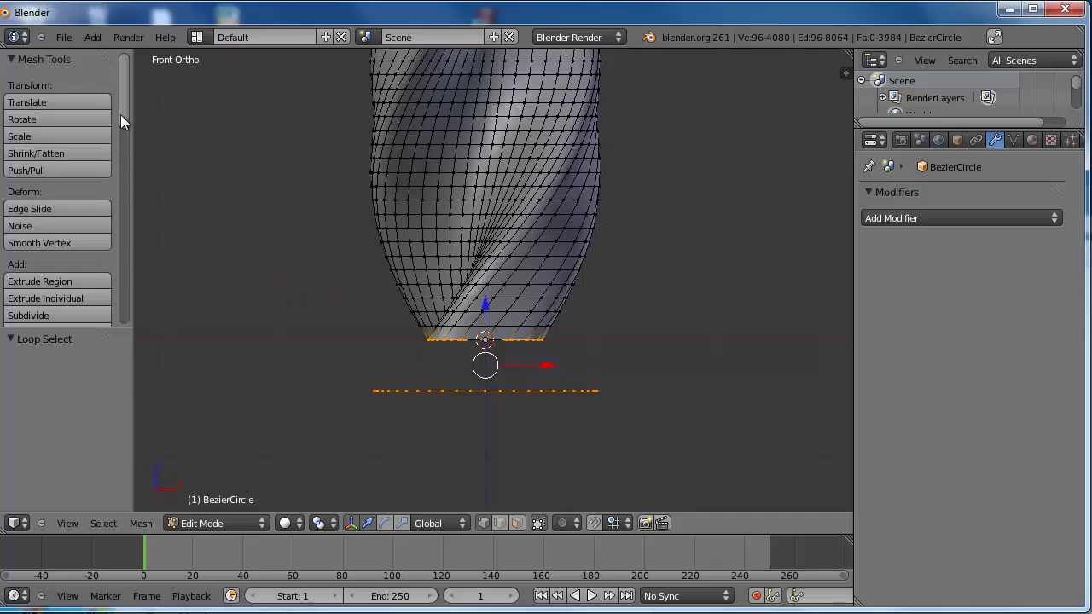
{"action": "left_click_drag", "start_coordinate": [120, 115], "coordinate": [96, 310]}
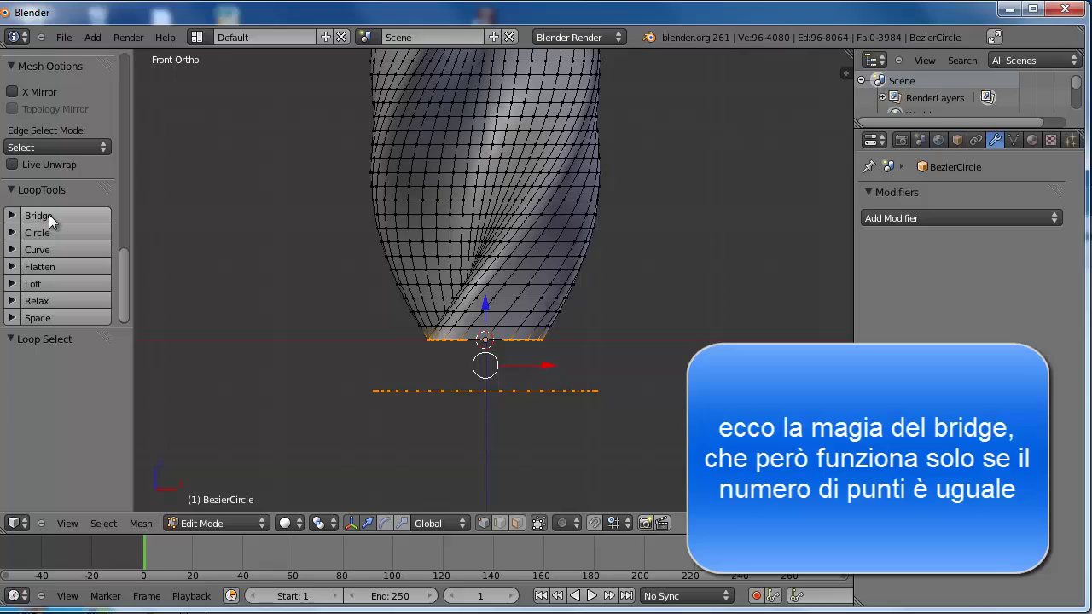
- Bridge the drill's bottom loop to the circle with LoopTools and select the new bottom loop
{"action": "left_click", "coordinate": [48, 214]}
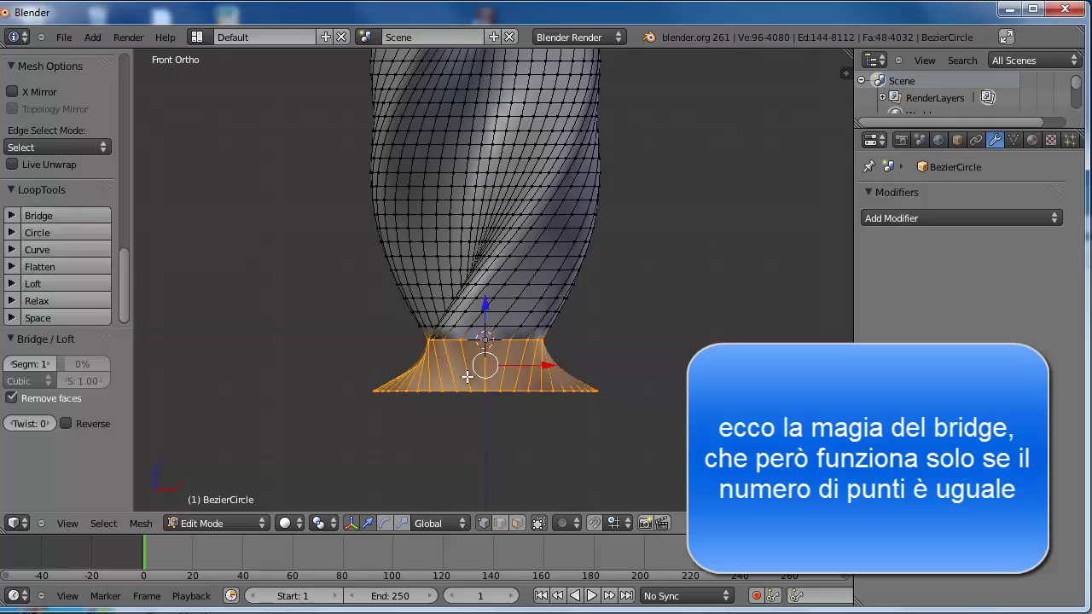
{"action": "mouse_move", "coordinate": [468, 376]}
{"action": "middle_mouse_down"}
{"action": "mouse_move", "coordinate": [538, 385]}
{"action": "mouse_move", "coordinate": [434, 378]}
{"action": "middle_mouse_up"}
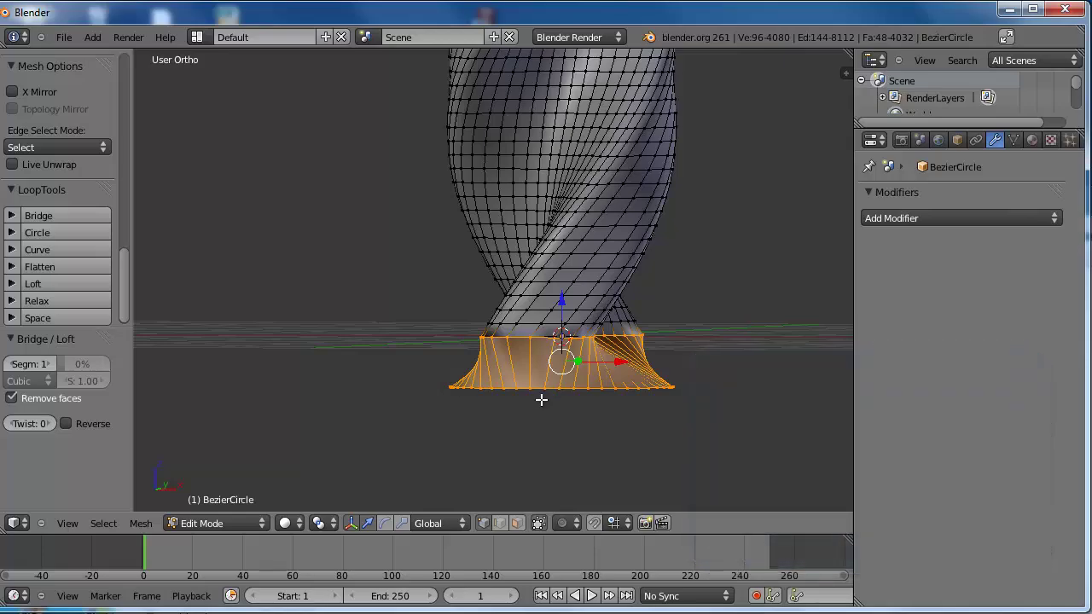
{"action": "right_click", "coordinate": [569, 388], "text": "alt"}
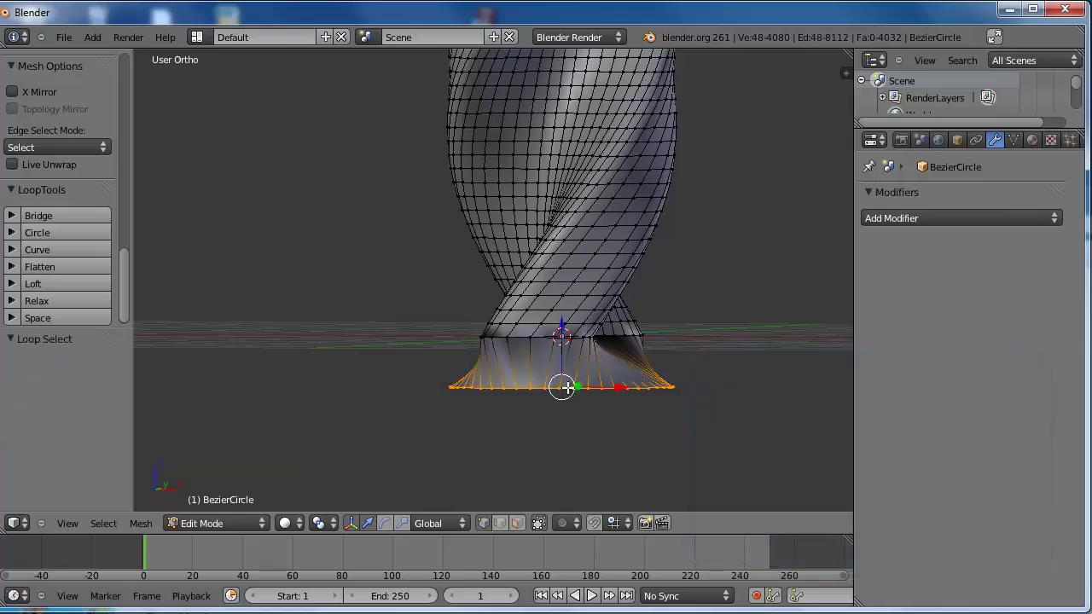
{"action": "scroll", "coordinate": [560, 397], "scroll_direction": "down", "scroll_amount": 2}
{"action": "scroll", "coordinate": [538, 403], "scroll_direction": "down", "scroll_amount": 2}
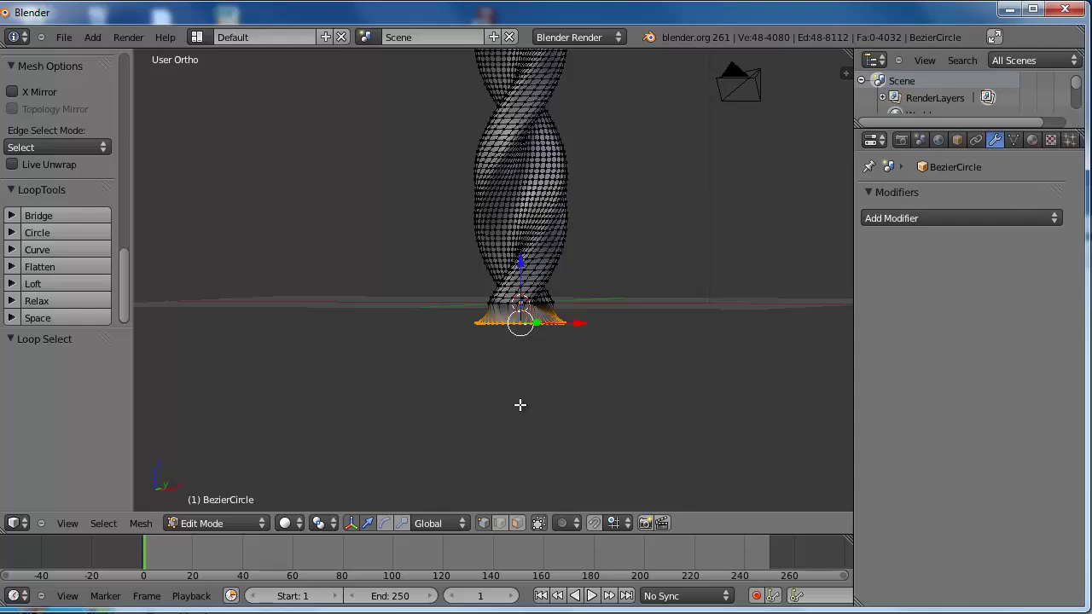
- Extrude four rings straight down along Z to build the long cylindrical shank
{"action": "key", "text": "e"}
{"action": "key", "text": "z"}
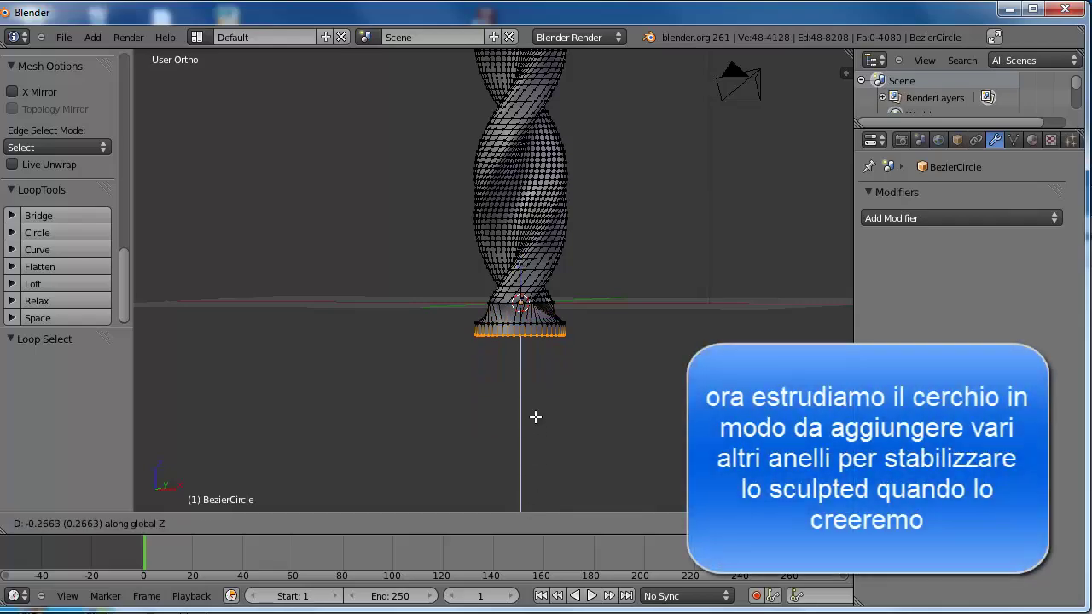
{"action": "left_click", "coordinate": [535, 417]}
{"action": "key", "text": "e"}
{"action": "key", "text": "z"}
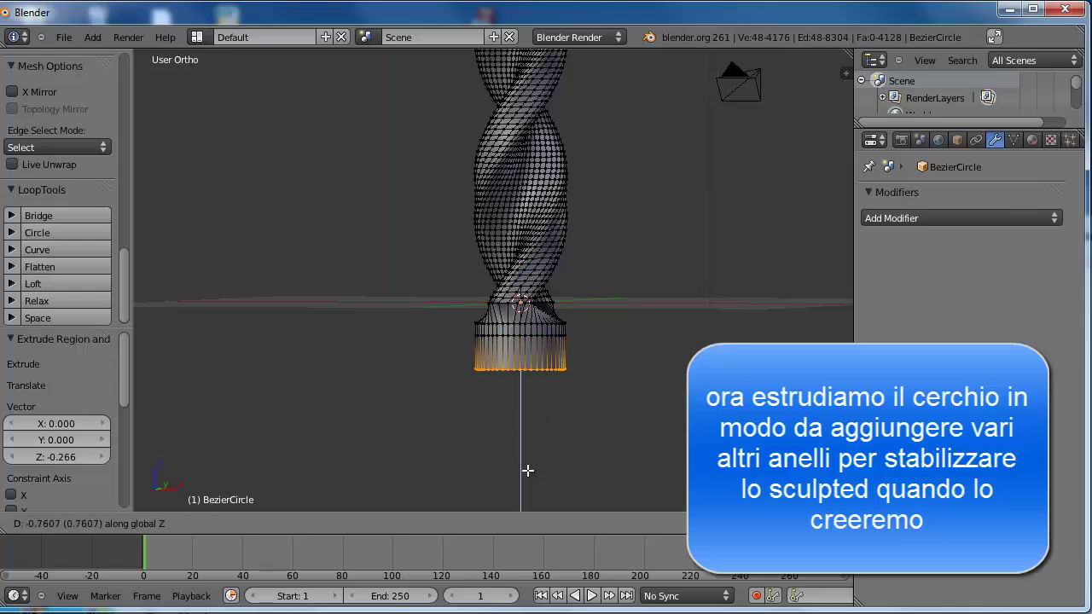
{"action": "left_click", "coordinate": [532, 522]}
{"action": "scroll", "coordinate": [556, 407], "scroll_direction": "down", "scroll_amount": 2}
{"action": "scroll", "coordinate": [556, 407], "scroll_direction": "down", "scroll_amount": 1}
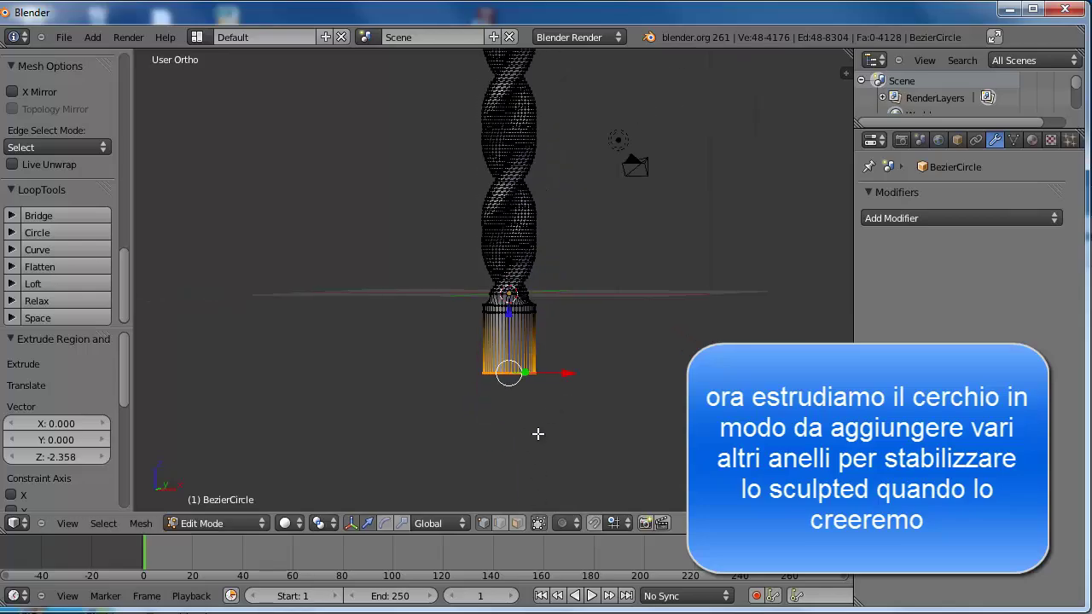
{"action": "key", "text": "e"}
{"action": "key", "text": "z"}
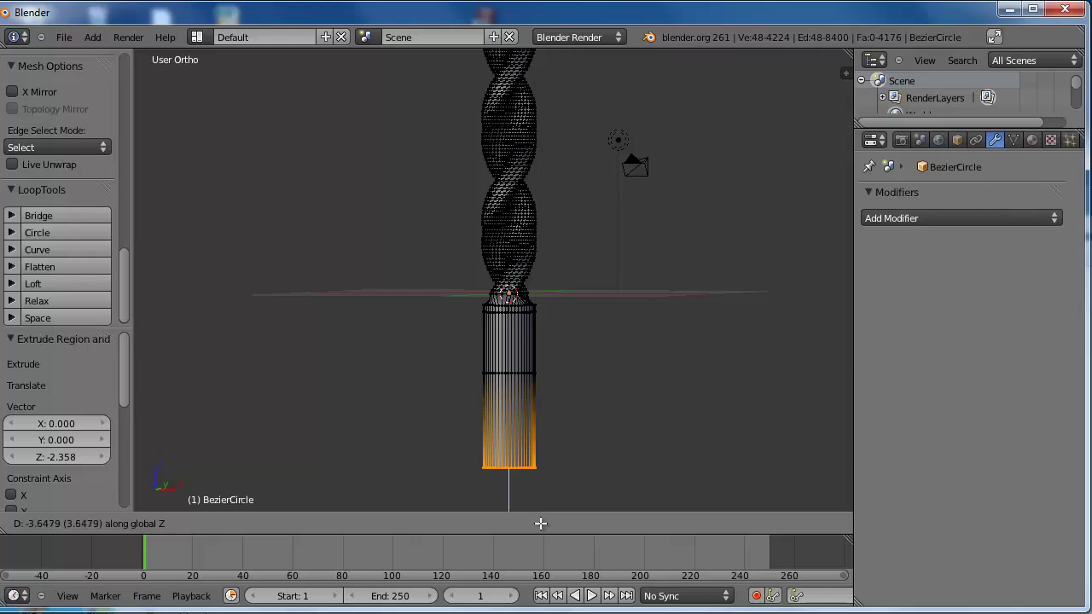
{"action": "left_click", "coordinate": [543, 510]}
{"action": "key", "text": "e"}
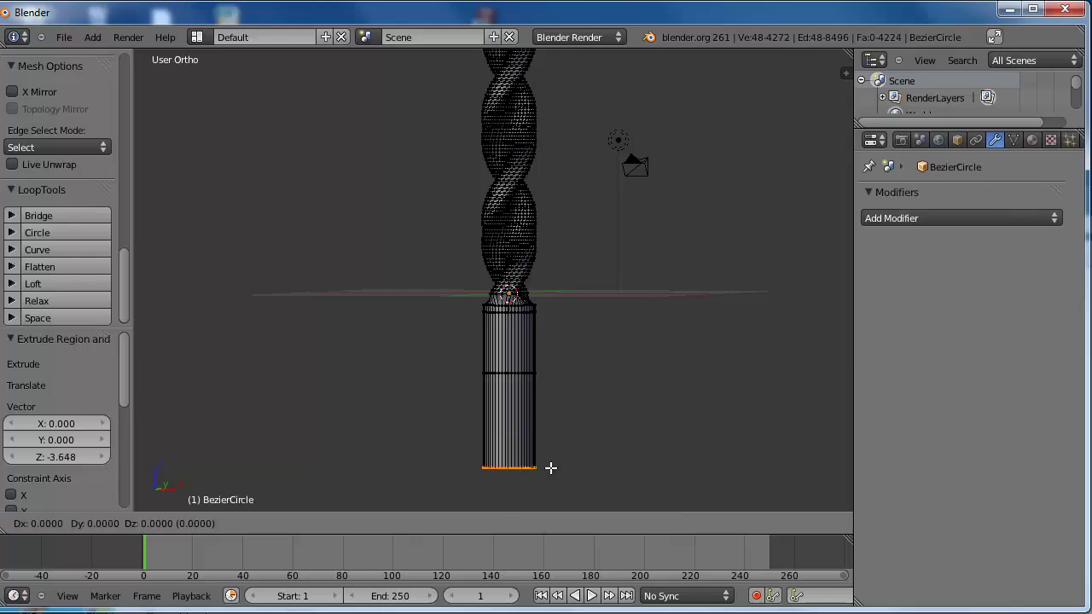
{"action": "key", "text": "z"}
{"action": "left_click", "coordinate": [550, 471]}
- Extrude the shank's end ring once more and scale it to 0.1, nearly closing it
{"action": "middle_click_drag", "start_coordinate": [467, 433], "coordinate": [512, 315]}
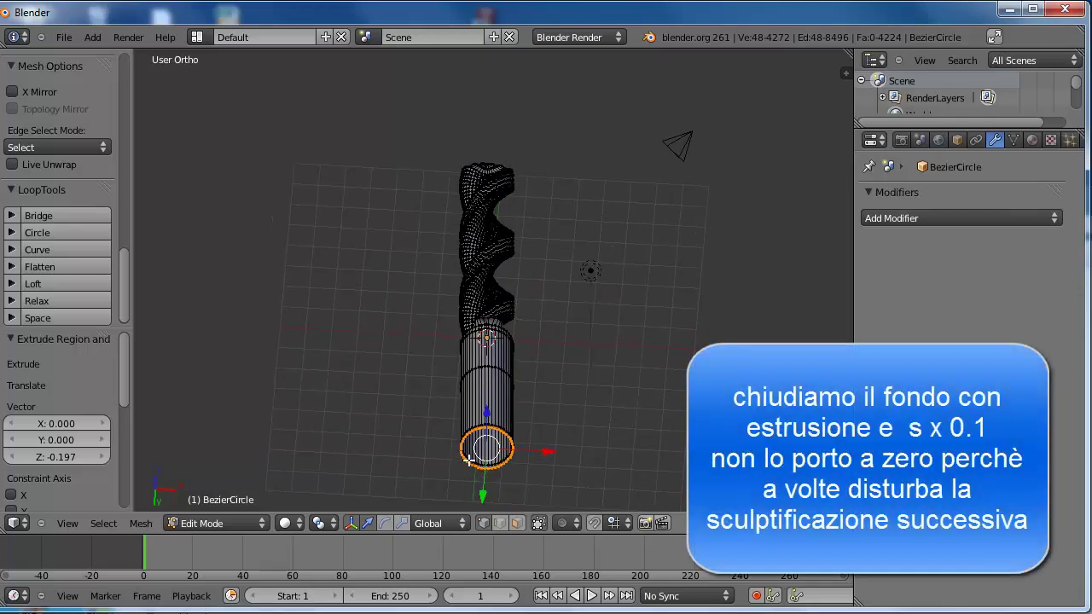
{"action": "key", "text": "e"}
{"action": "type", "text": "s"}
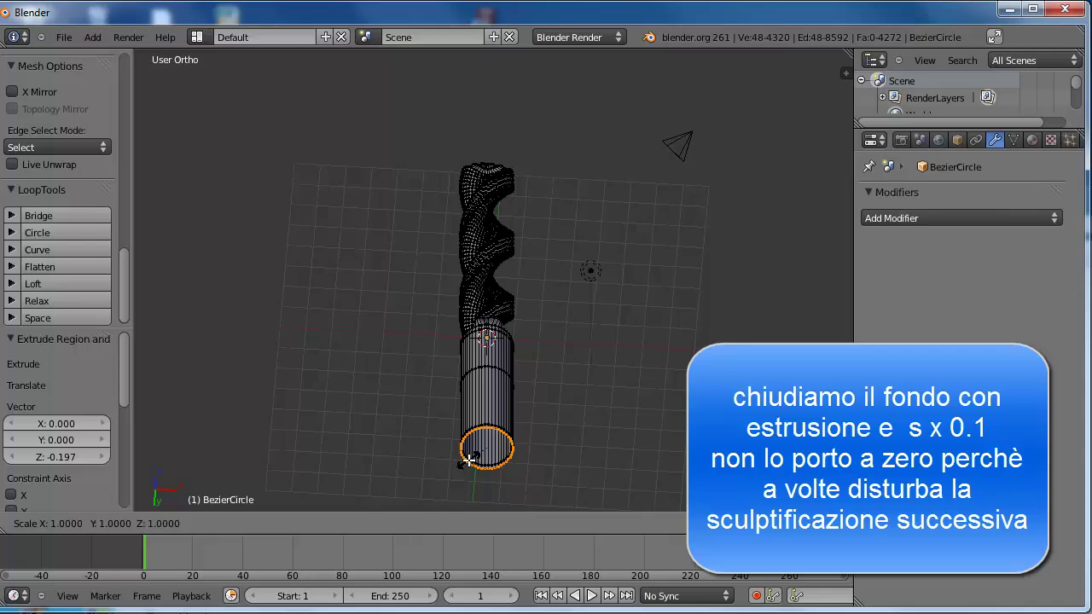
{"action": "type", "text": "0.1"}
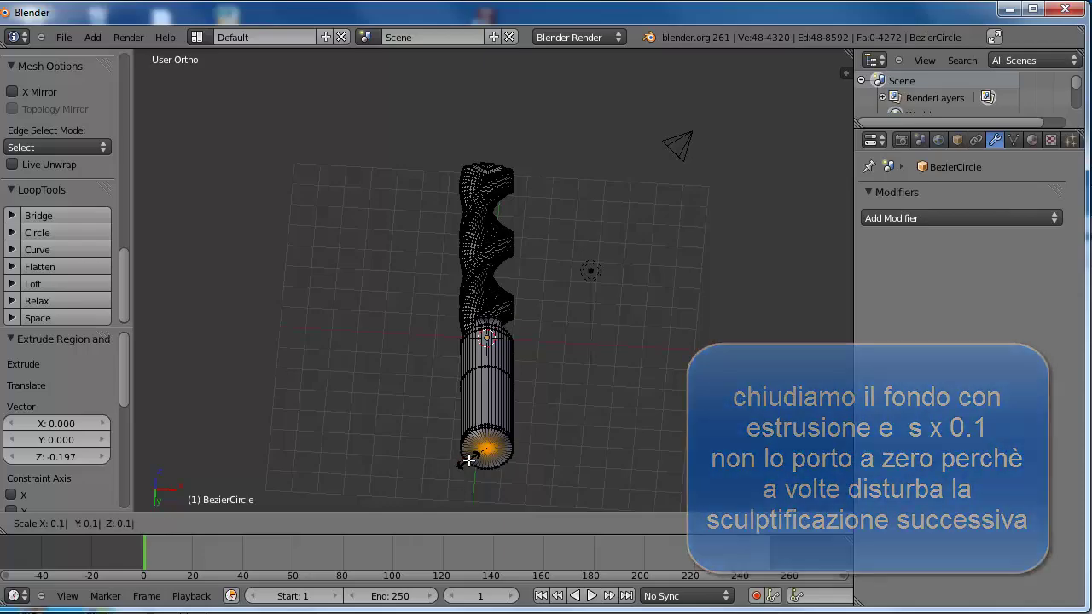
{"action": "key", "text": "Return"}
{"action": "middle_click_drag", "start_coordinate": [477, 307], "coordinate": [492, 409]}
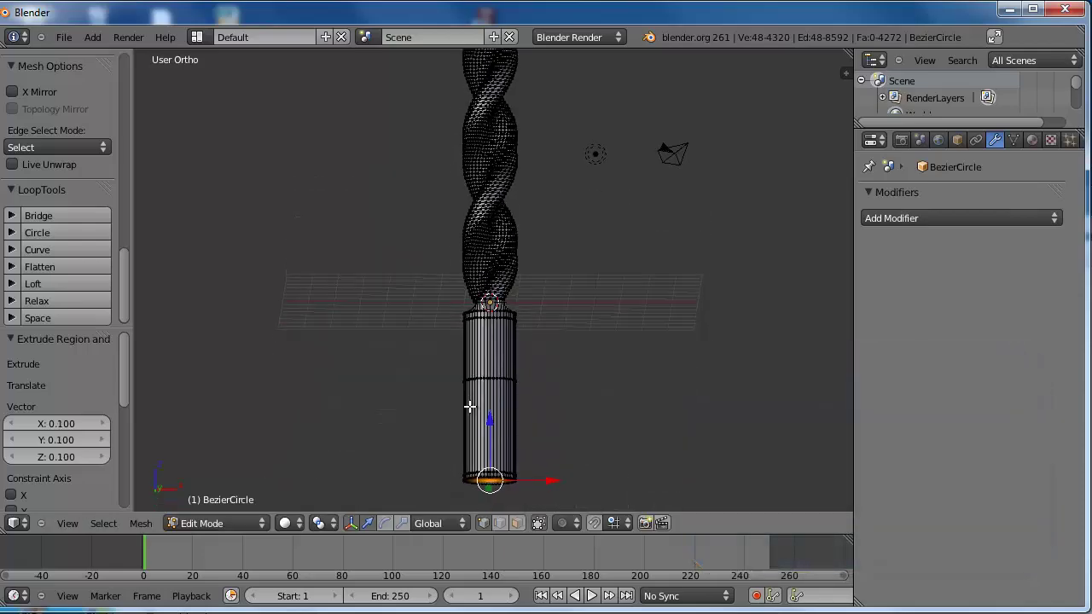
{"action": "scroll", "coordinate": [490, 359], "scroll_direction": "down", "scroll_amount": 1}
{"action": "middle_click_drag", "start_coordinate": [490, 357], "coordinate": [491, 347]}
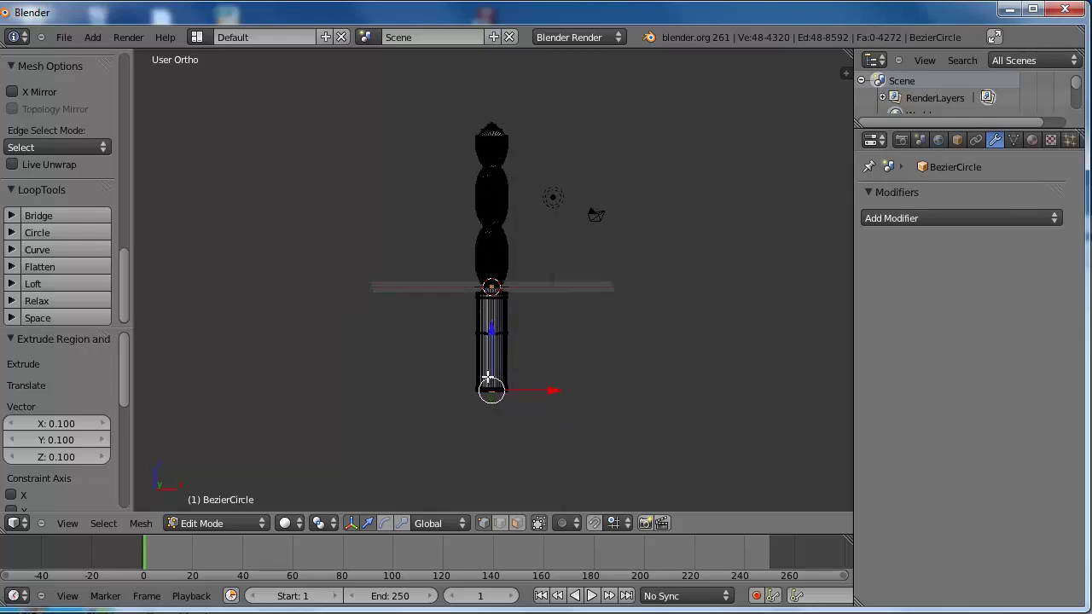
{"action": "scroll", "coordinate": [491, 348], "scroll_direction": "up", "scroll_amount": 1}
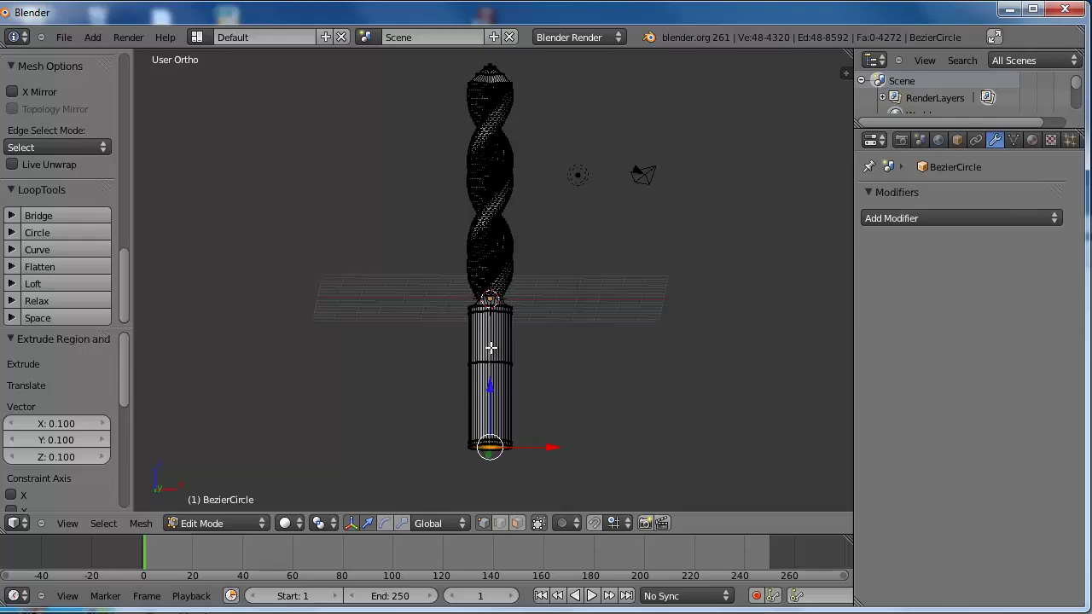
{"action": "scroll", "coordinate": [491, 350], "scroll_direction": "up", "scroll_amount": 3}
{"action": "scroll", "coordinate": [490, 353], "scroll_direction": "up", "scroll_amount": 2}
{"action": "scroll", "coordinate": [490, 355], "scroll_direction": "down", "scroll_amount": 5}
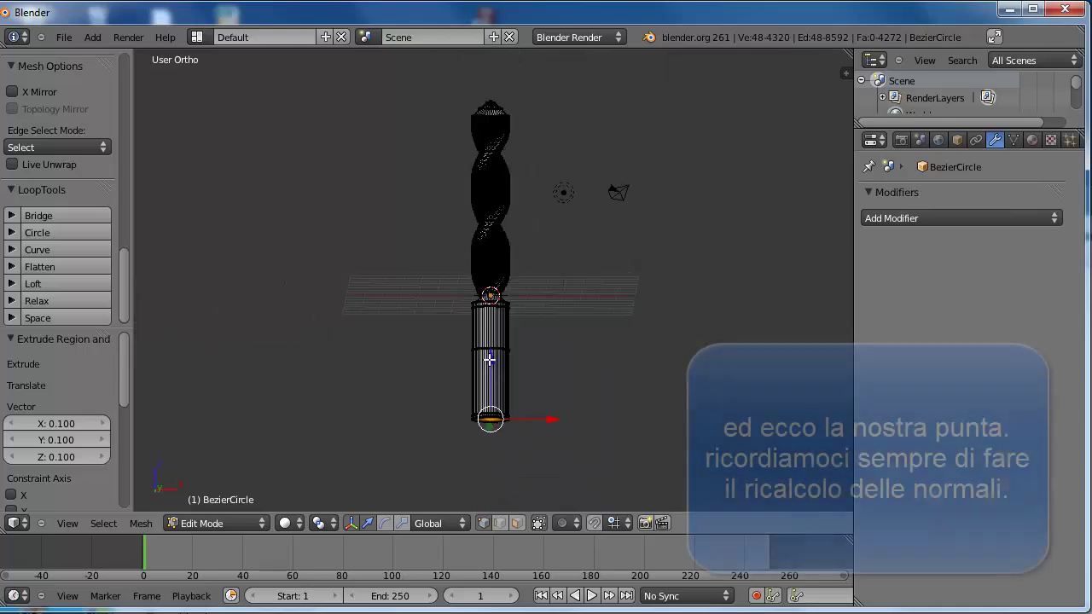
{"action": "scroll", "coordinate": [488, 358], "scroll_direction": "up", "scroll_amount": 1}
{"action": "scroll", "coordinate": [486, 360], "scroll_direction": "up", "scroll_amount": 1}
{"action": "scroll", "coordinate": [486, 359], "scroll_direction": "up", "scroll_amount": 1}
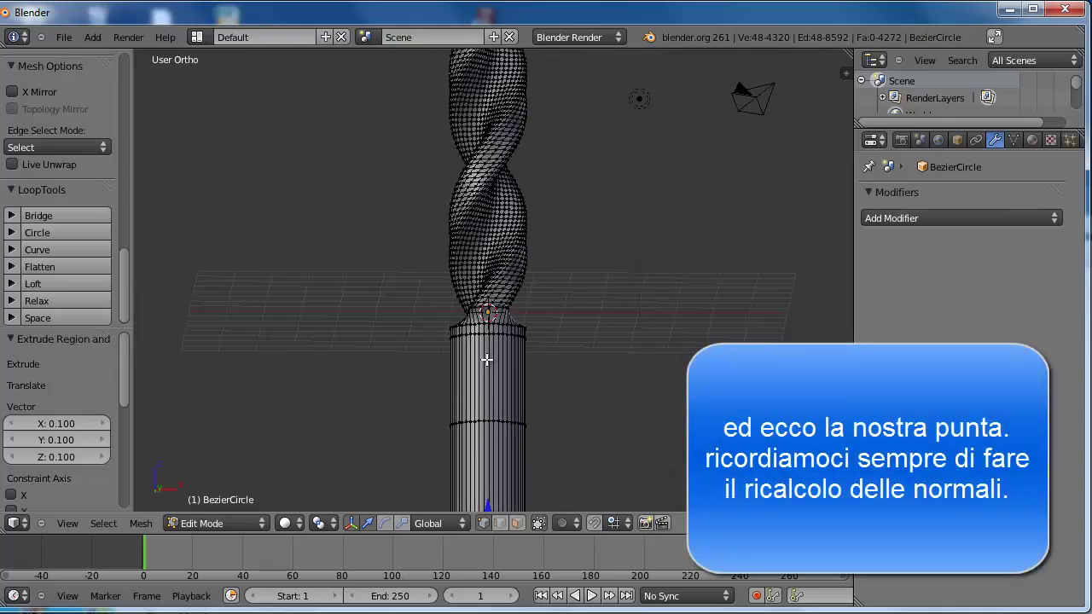
{"action": "scroll", "coordinate": [485, 357], "scroll_direction": "down", "scroll_amount": 1}
{"action": "scroll", "coordinate": [482, 355], "scroll_direction": "down", "scroll_amount": 1}
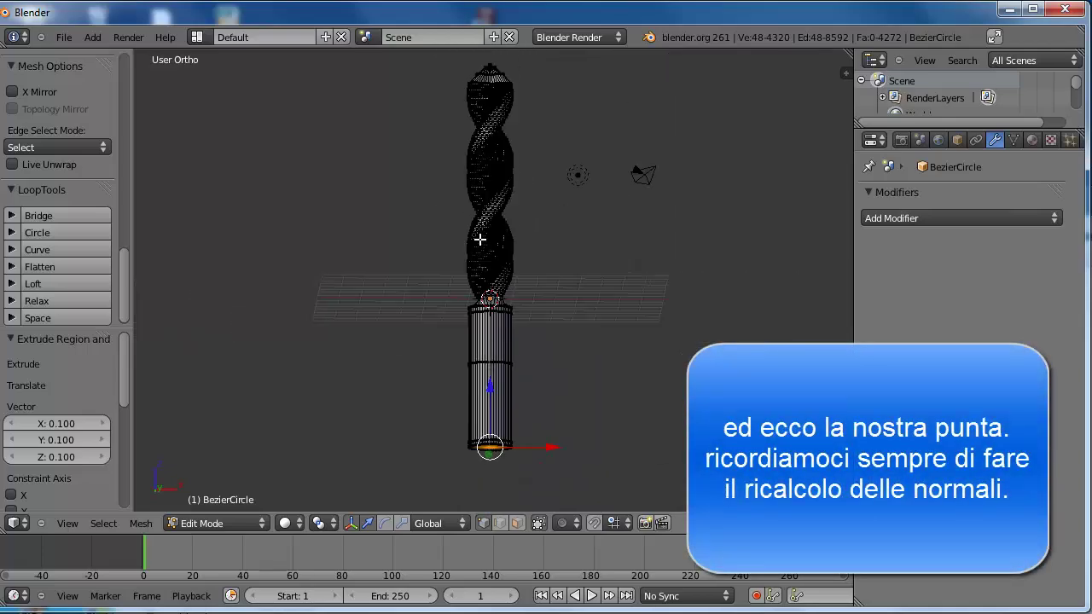
- Return to Object Mode and render the drill with F12 to preview its shading
{"action": "key", "text": "Tab"}
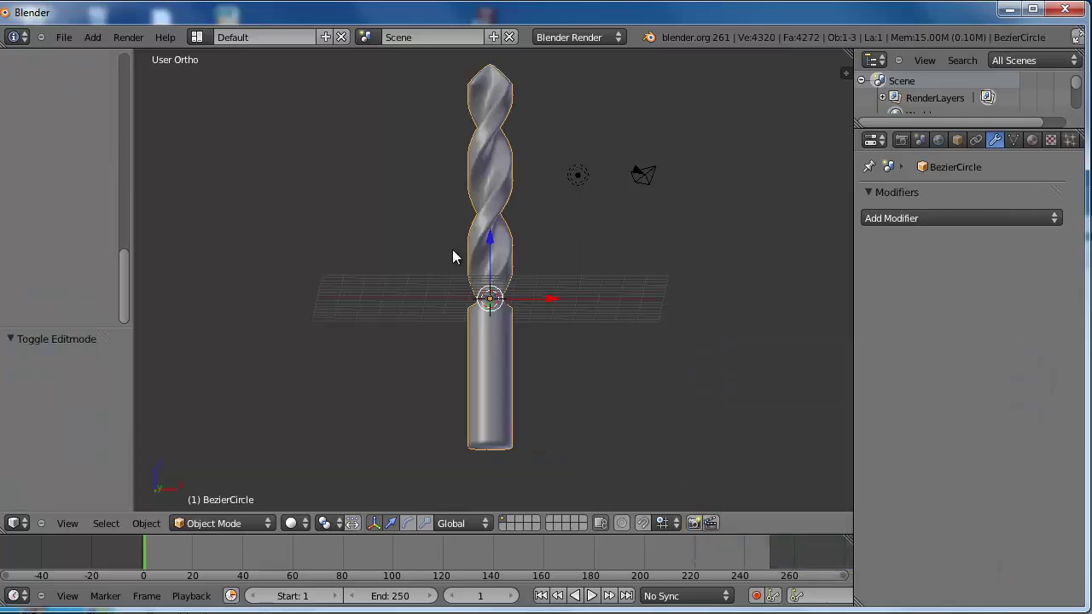
{"action": "key", "text": "F12"}
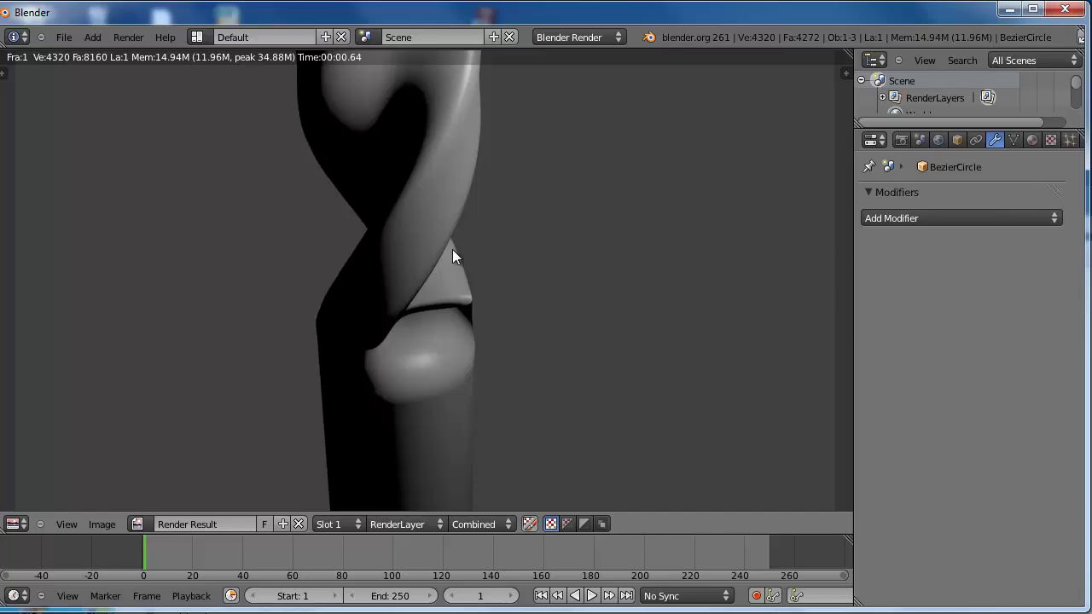
{"action": "key", "text": "Escape"}
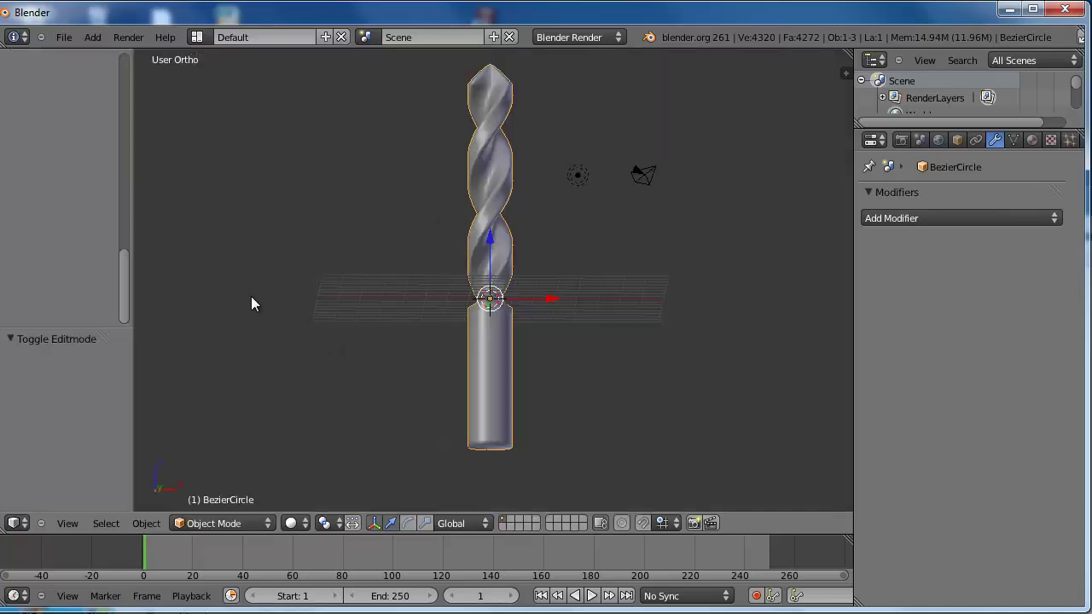
- In Edit Mode, select the whole drill, recalculate normals outward, and return to Object Mode
{"action": "left_click", "coordinate": [236, 526]}
{"action": "left_click", "coordinate": [232, 494]}
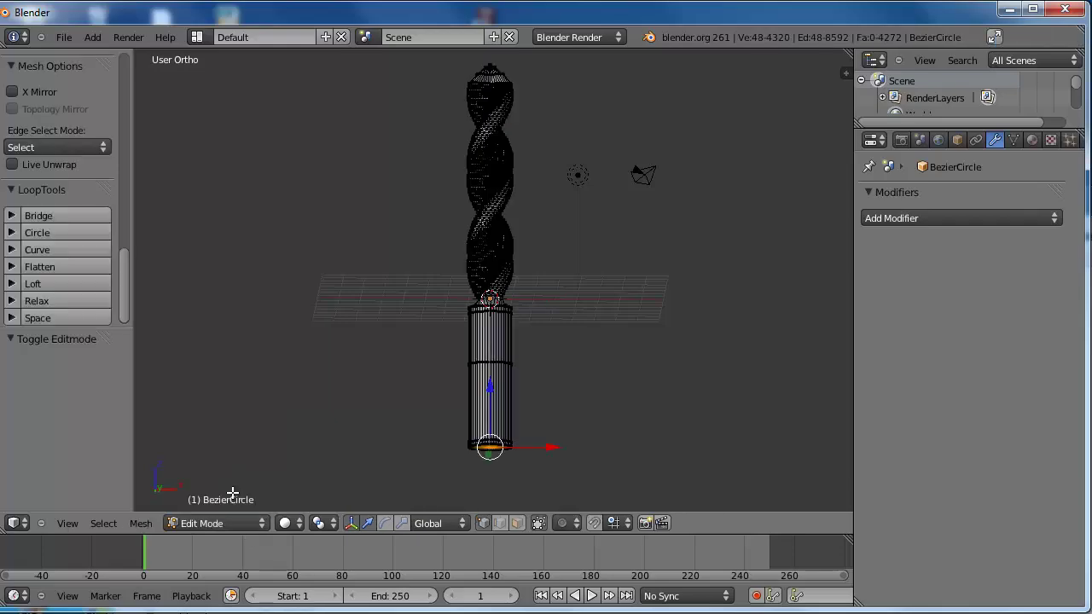
{"action": "key", "text": "a"}
{"action": "key", "text": "a"}
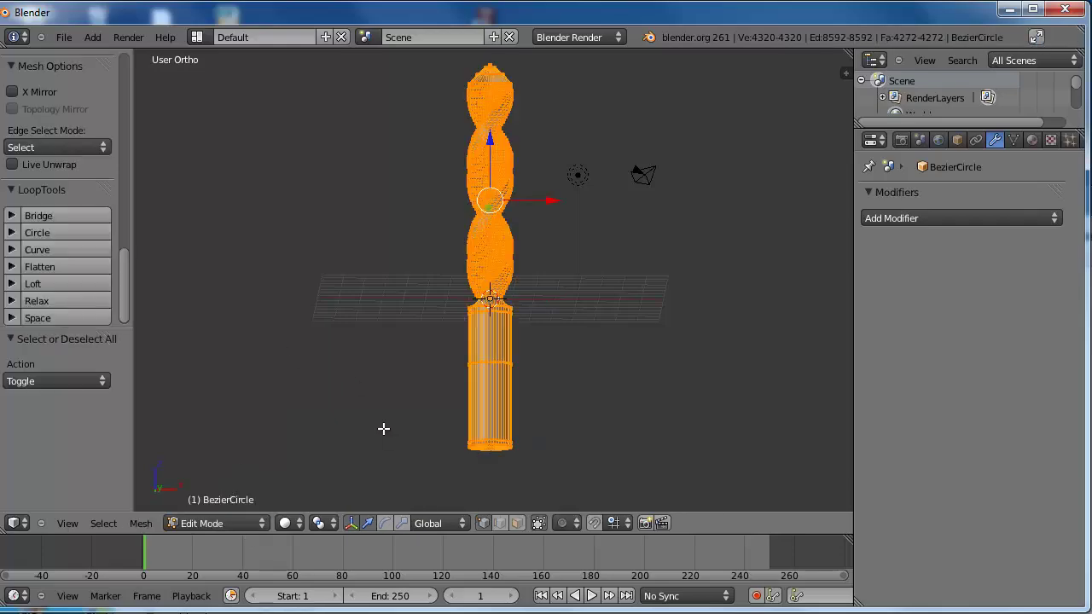
{"action": "left_click_drag", "start_coordinate": [125, 295], "coordinate": [137, 187]}
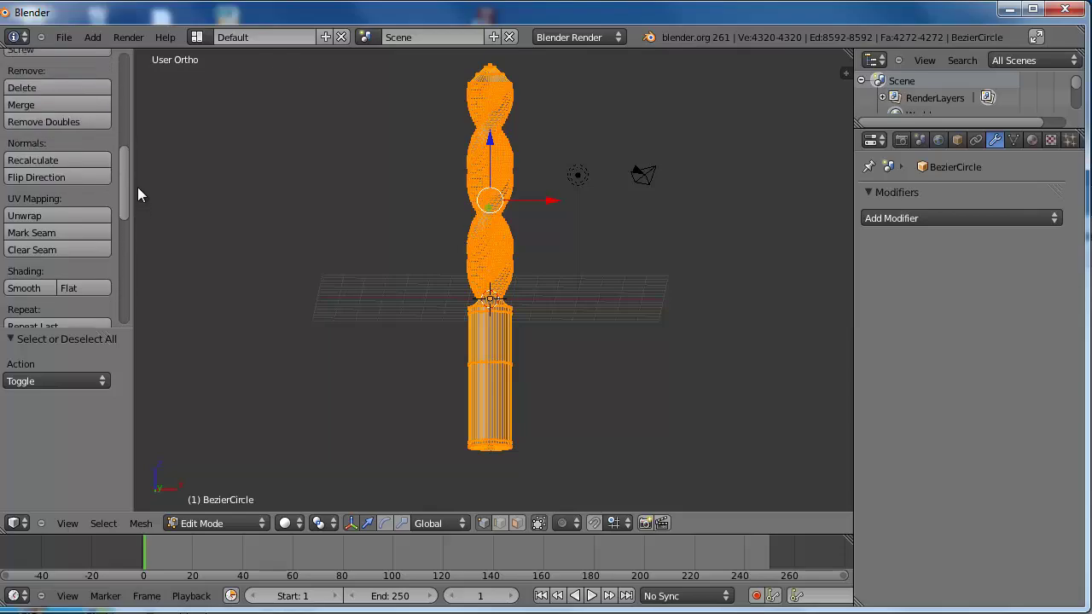
{"action": "left_click", "coordinate": [36, 159]}
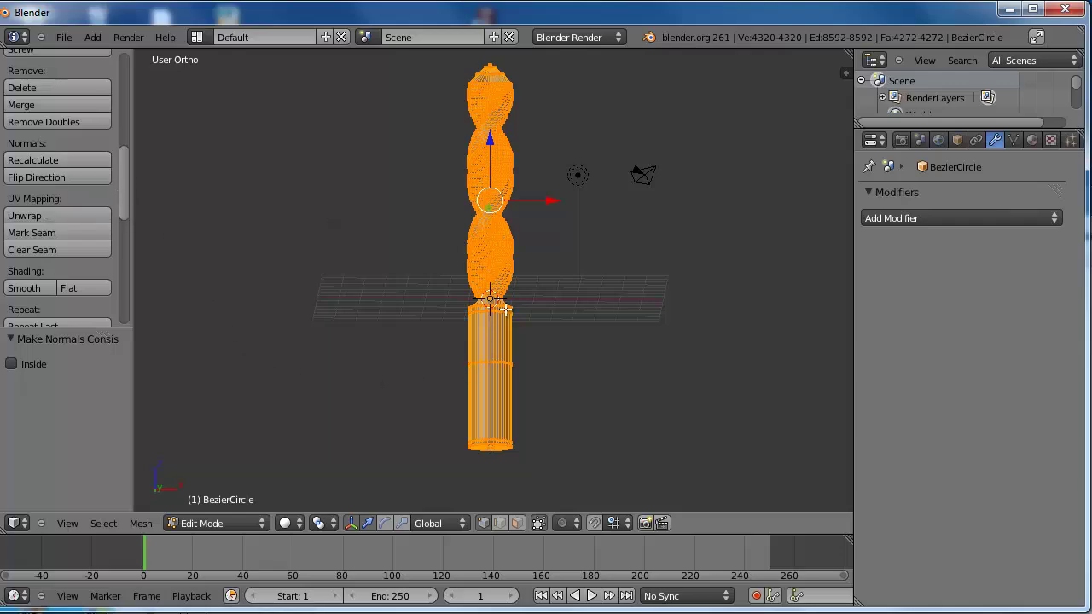
{"action": "key", "text": "Tab"}
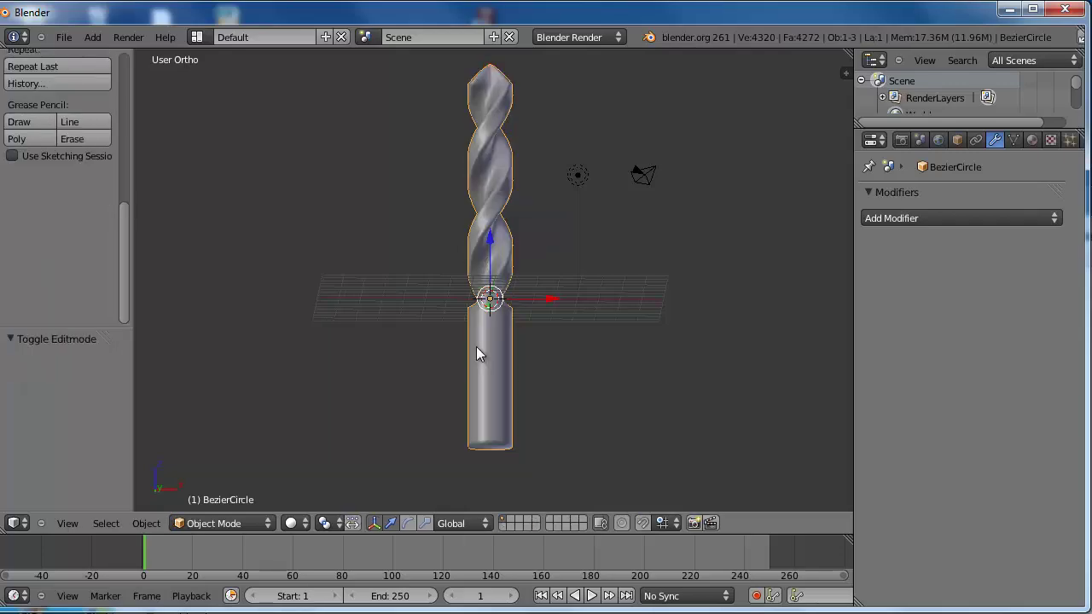
- Re-render to check shading, close the tool shelf and timeline, and split the 3D view in two
{"action": "key", "text": "F12"}
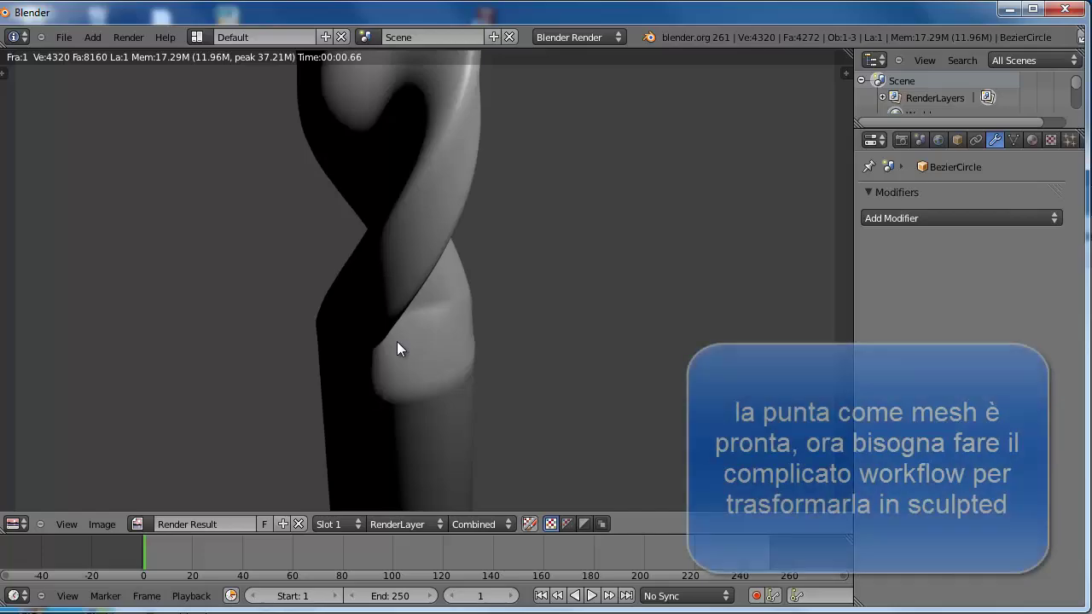
{"action": "key", "text": "Escape"}
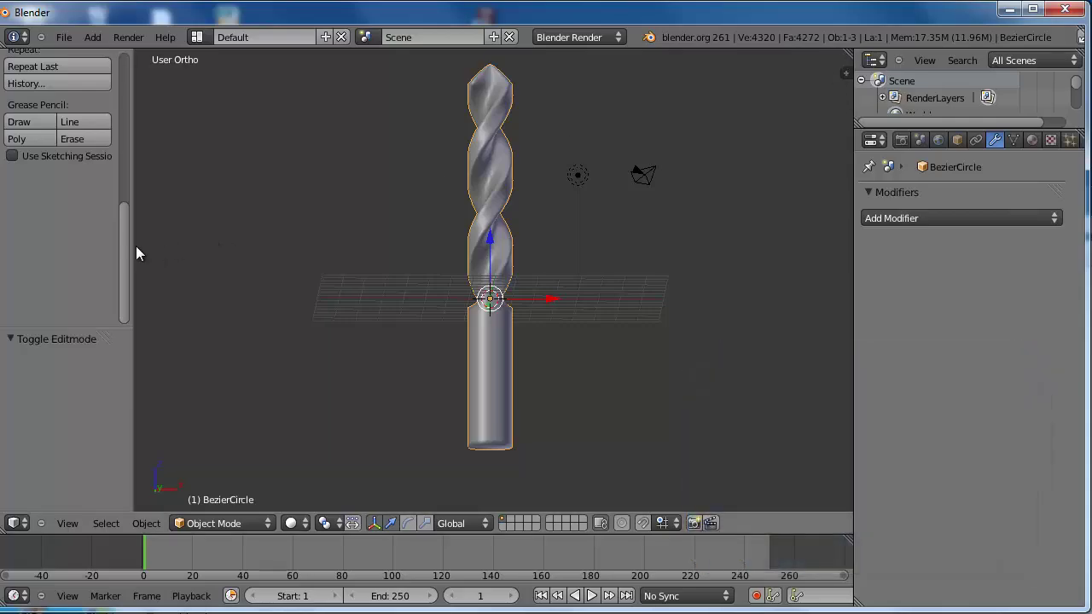
{"action": "left_click_drag", "start_coordinate": [132, 241], "coordinate": [8, 236]}
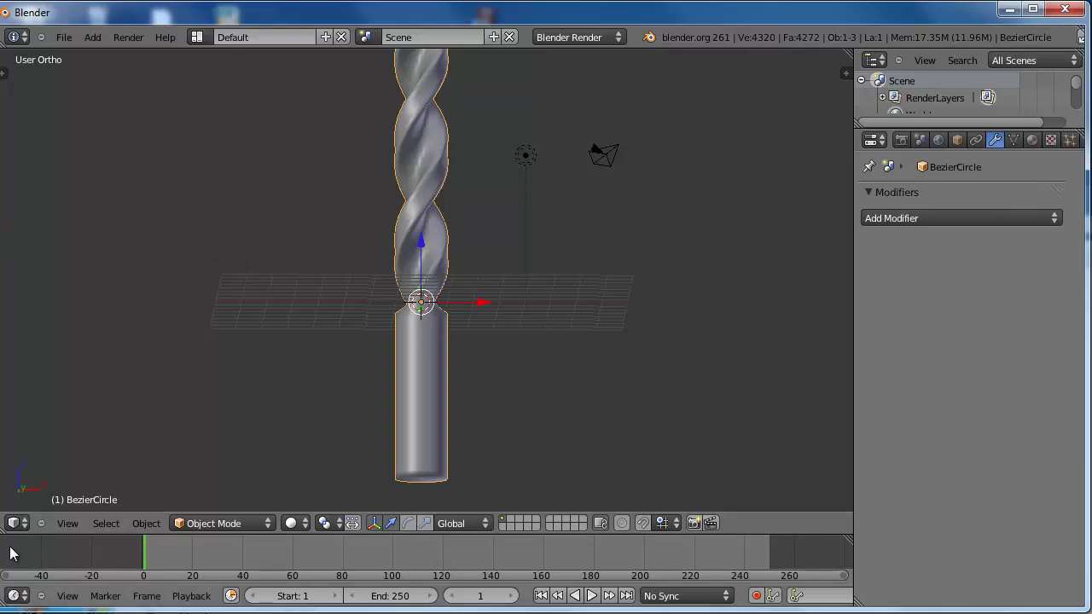
{"action": "left_click_drag", "start_coordinate": [3, 532], "coordinate": [16, 568]}
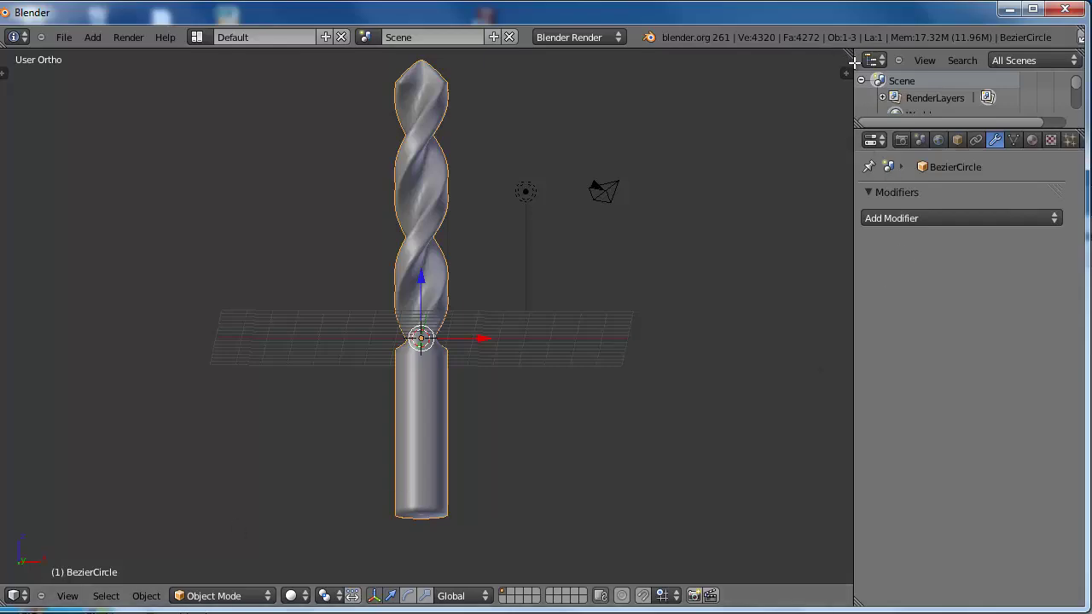
{"action": "left_click_drag", "start_coordinate": [851, 57], "coordinate": [629, 281]}
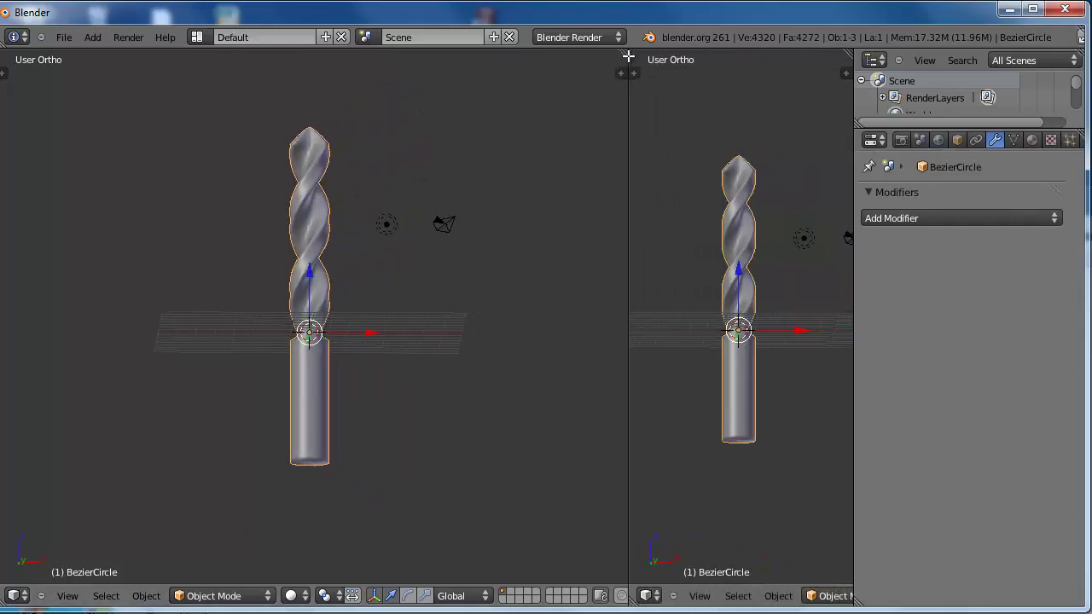
- Turn the right-hand view into a widened UV/Image Editor
{"action": "left_click", "coordinate": [649, 595]}
{"action": "left_click", "coordinate": [662, 482]}
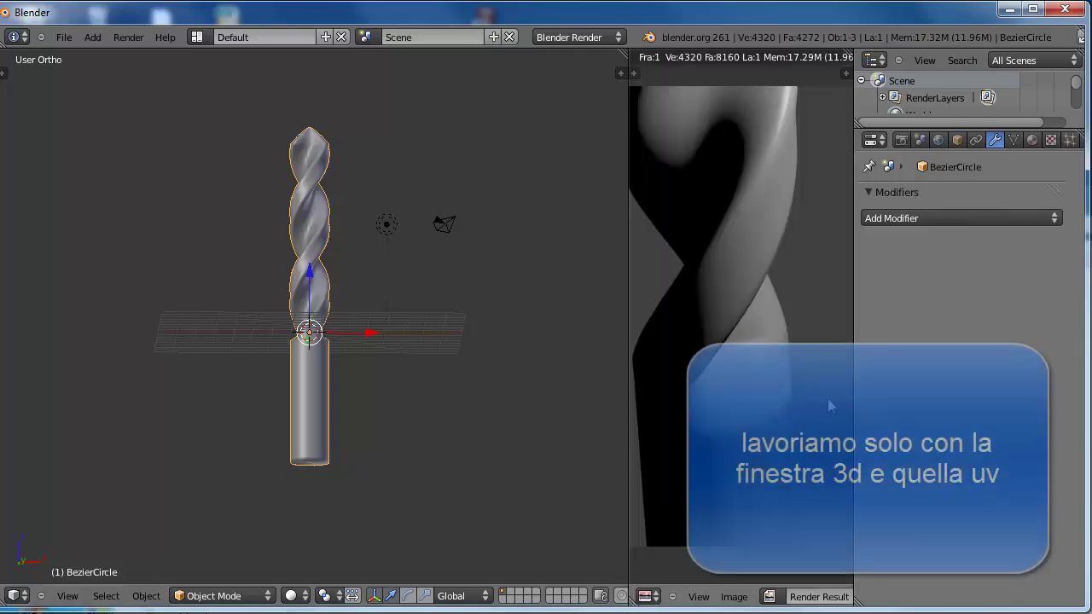
{"action": "left_click_drag", "start_coordinate": [854, 256], "coordinate": [1021, 256]}
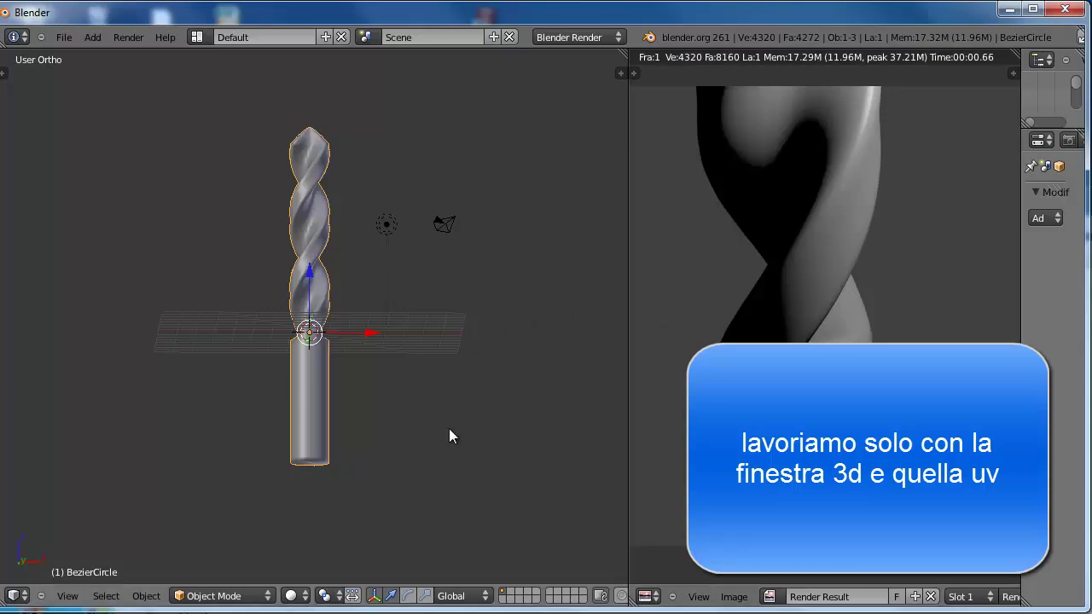
- Sculptify the drill, display the BezierCircle image, and put the drill into Edit Mode
{"action": "left_click", "coordinate": [146, 596]}
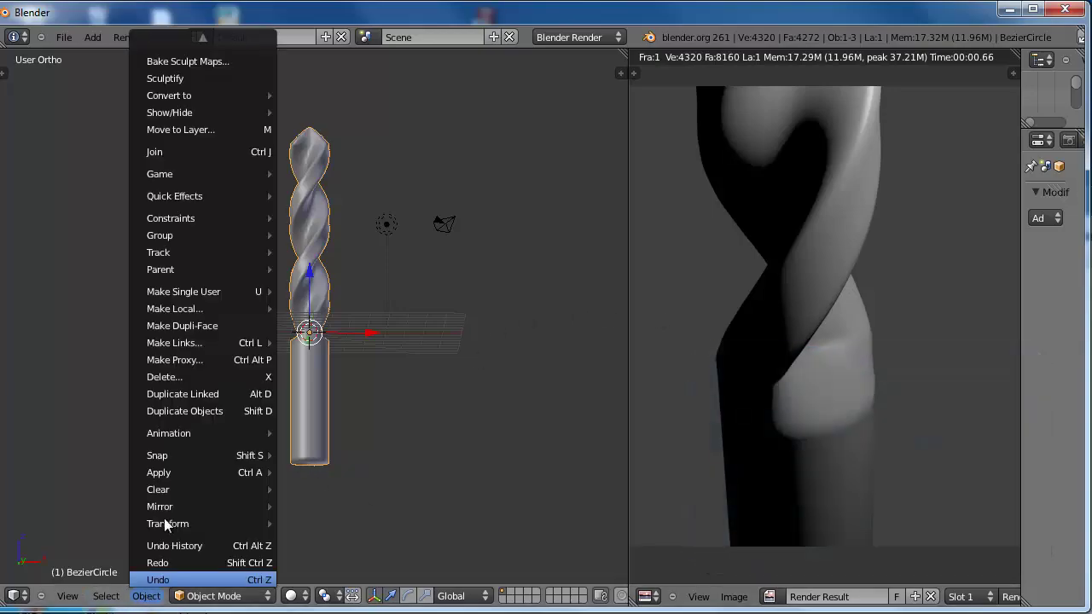
{"action": "left_click", "coordinate": [177, 81]}
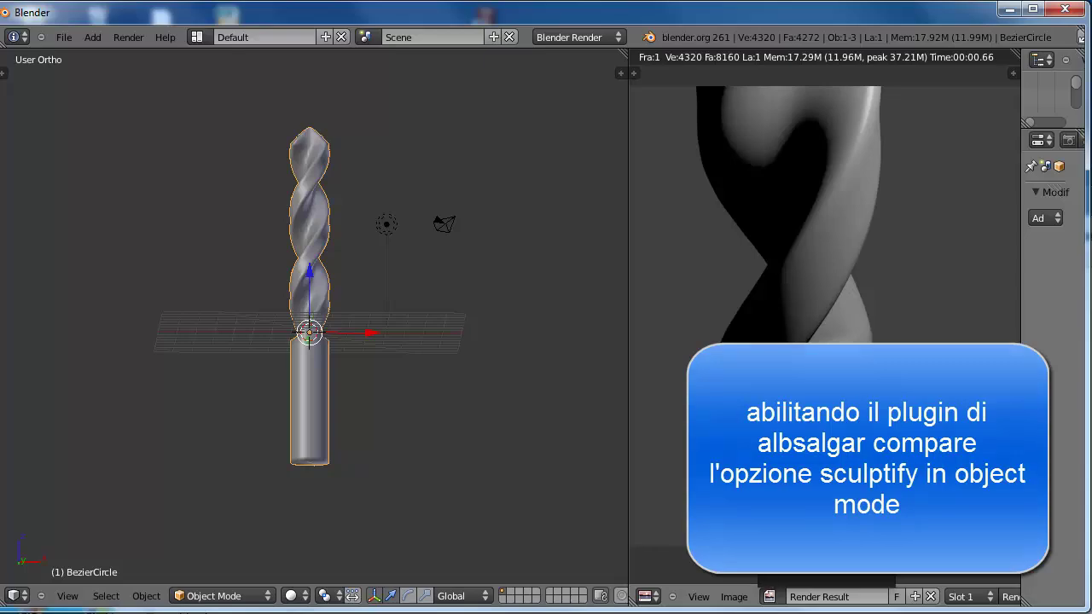
{"action": "left_click", "coordinate": [771, 597]}
{"action": "left_click", "coordinate": [751, 422]}
{"action": "scroll", "coordinate": [746, 427], "scroll_direction": "up", "scroll_amount": 2}
{"action": "scroll", "coordinate": [746, 427], "scroll_direction": "up", "scroll_amount": 2}
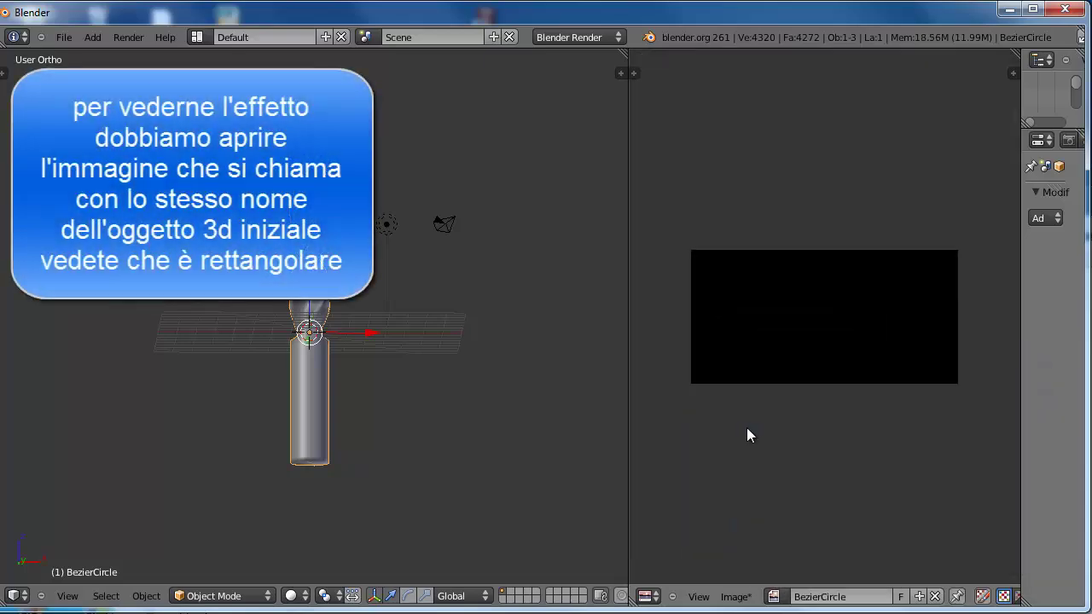
{"action": "left_click", "coordinate": [220, 595]}
{"action": "left_click", "coordinate": [224, 560]}
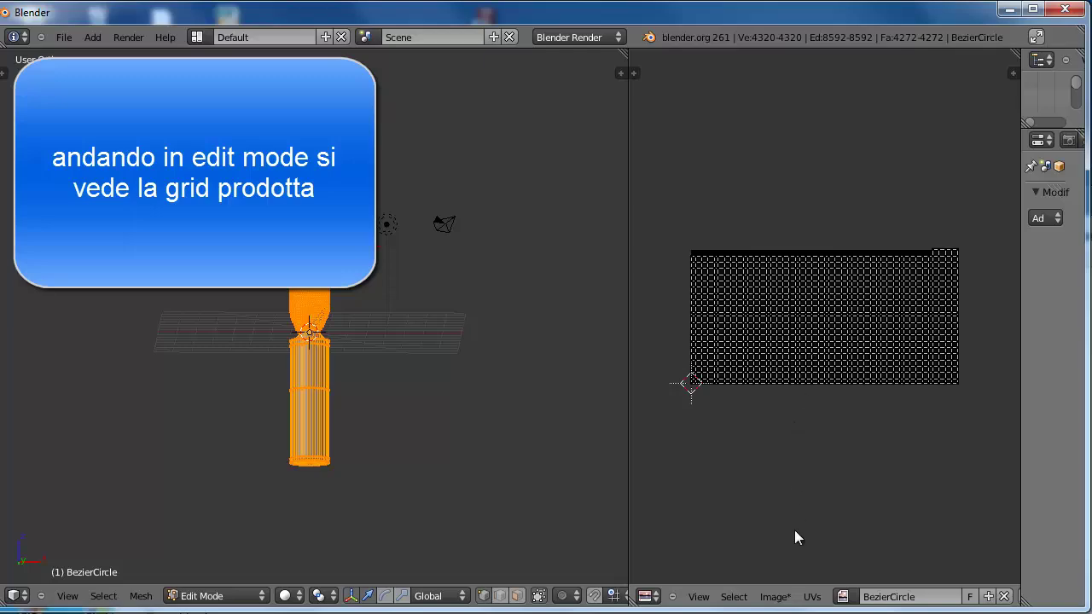
- Bake the sculpt map into the BezierCircle image and return the drill to Object Mode
{"action": "left_click", "coordinate": [776, 597]}
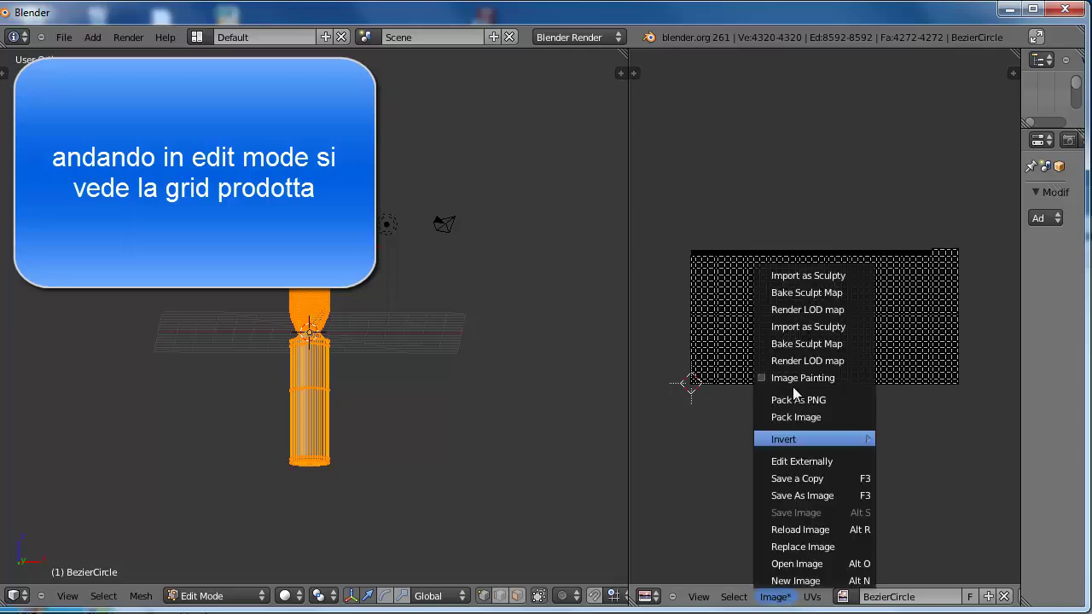
{"action": "left_click", "coordinate": [807, 293]}
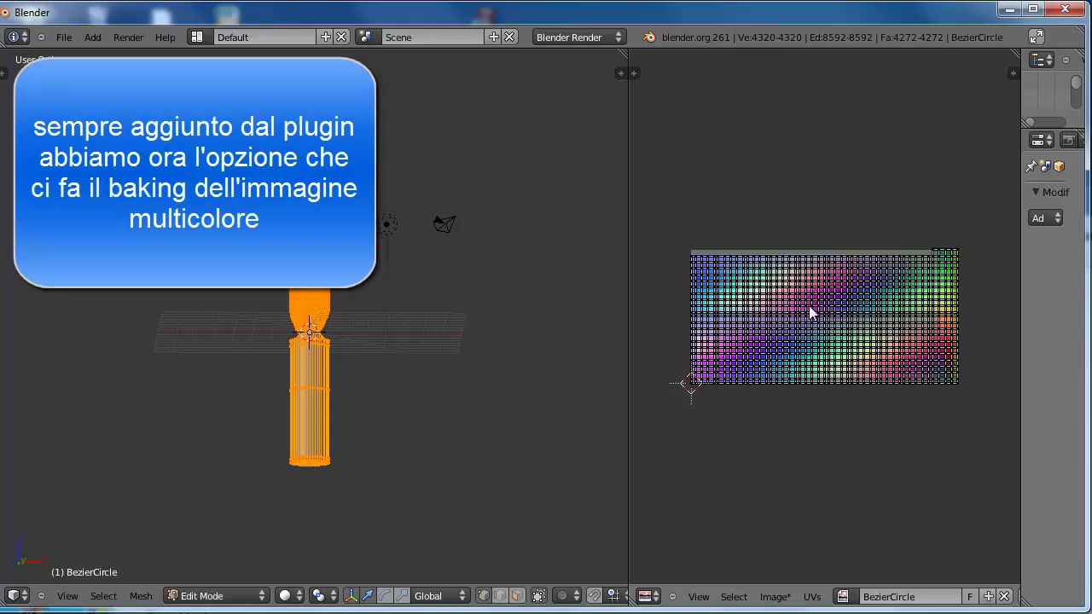
{"action": "key", "text": "Tab"}
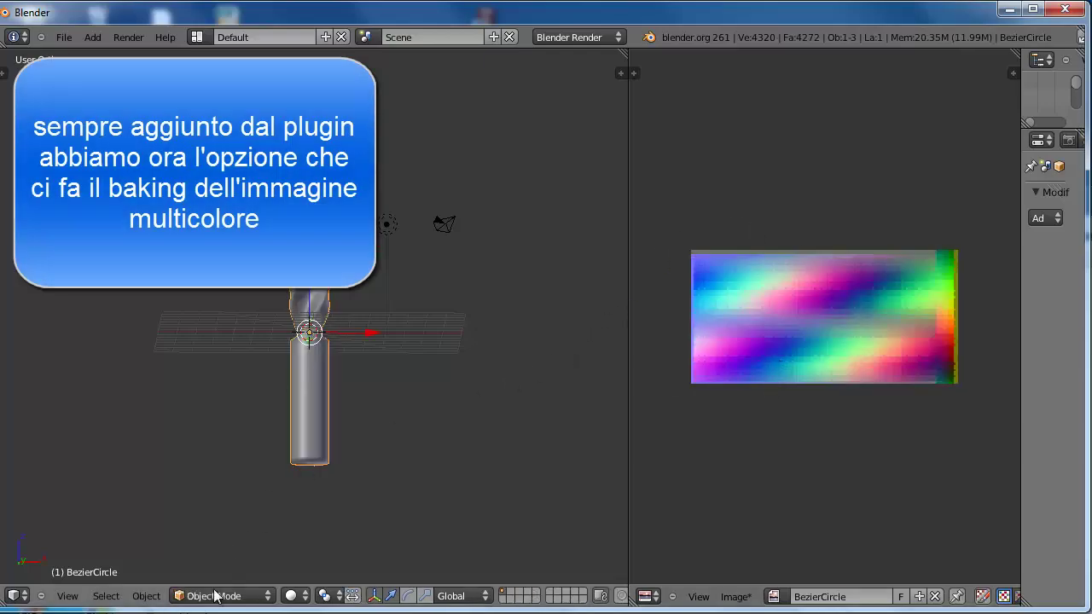
- Import the baked map as a sculpty drill, slide it along X beside the original, and edit it
{"action": "left_click", "coordinate": [736, 596]}
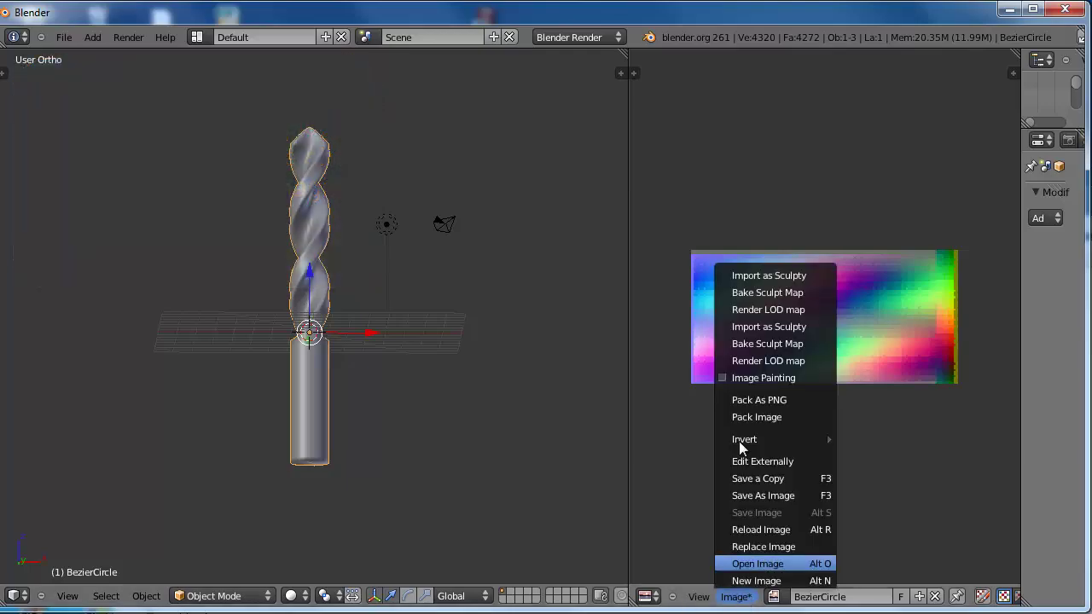
{"action": "left_click", "coordinate": [769, 332]}
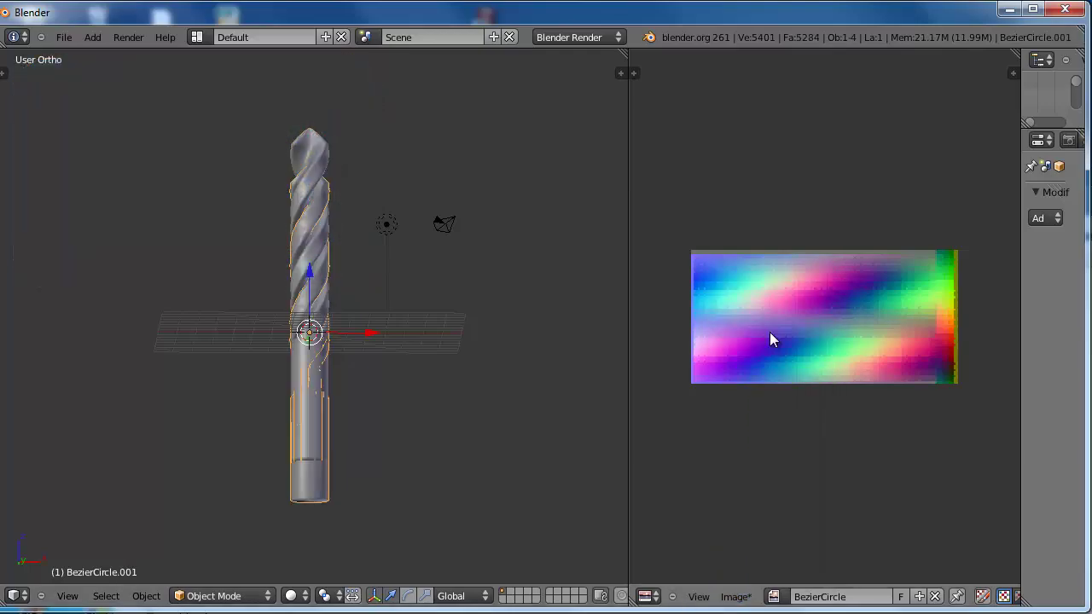
{"action": "key", "text": "g"}
{"action": "key", "text": "x"}
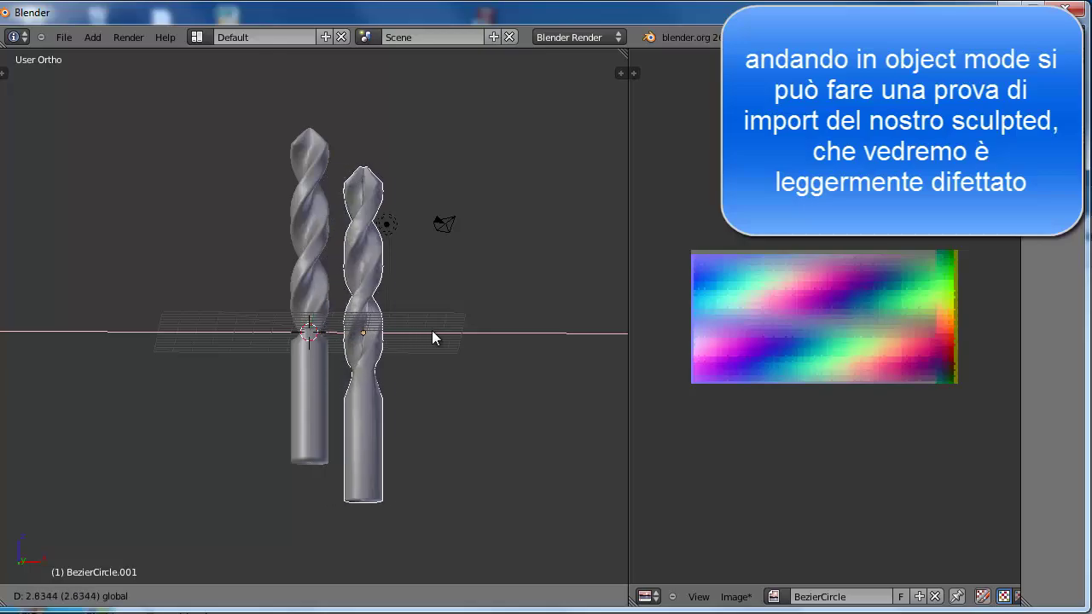
{"action": "left_click", "coordinate": [460, 331]}
{"action": "scroll", "coordinate": [399, 324], "scroll_direction": "up", "scroll_amount": 1}
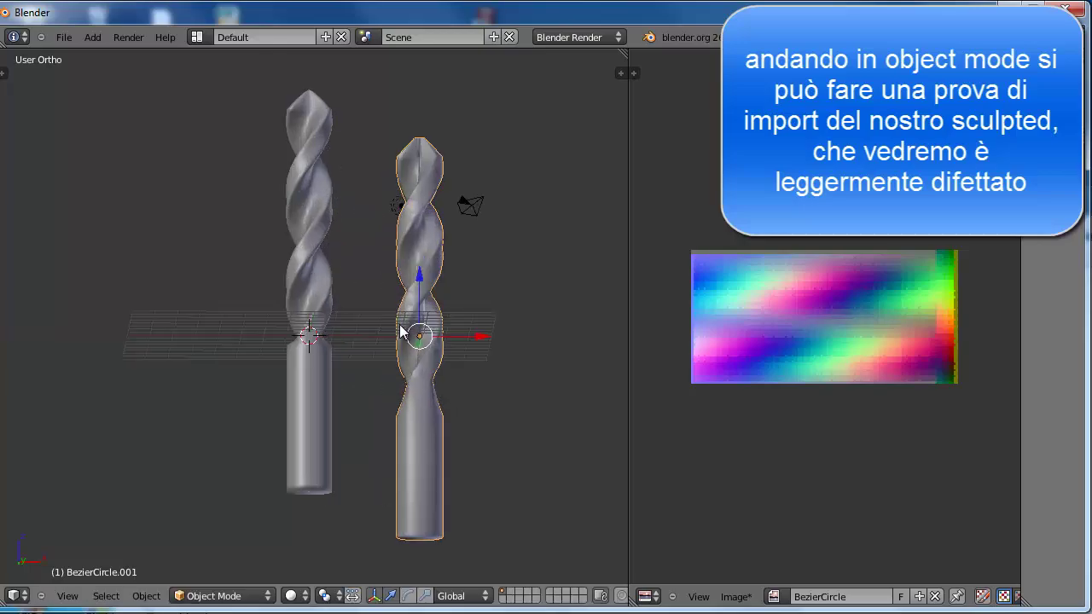
{"action": "mouse_move", "coordinate": [432, 279]}
{"action": "middle_mouse_down"}
{"action": "mouse_move", "coordinate": [431, 167]}
{"action": "mouse_move", "coordinate": [408, 355]}
{"action": "middle_mouse_up"}
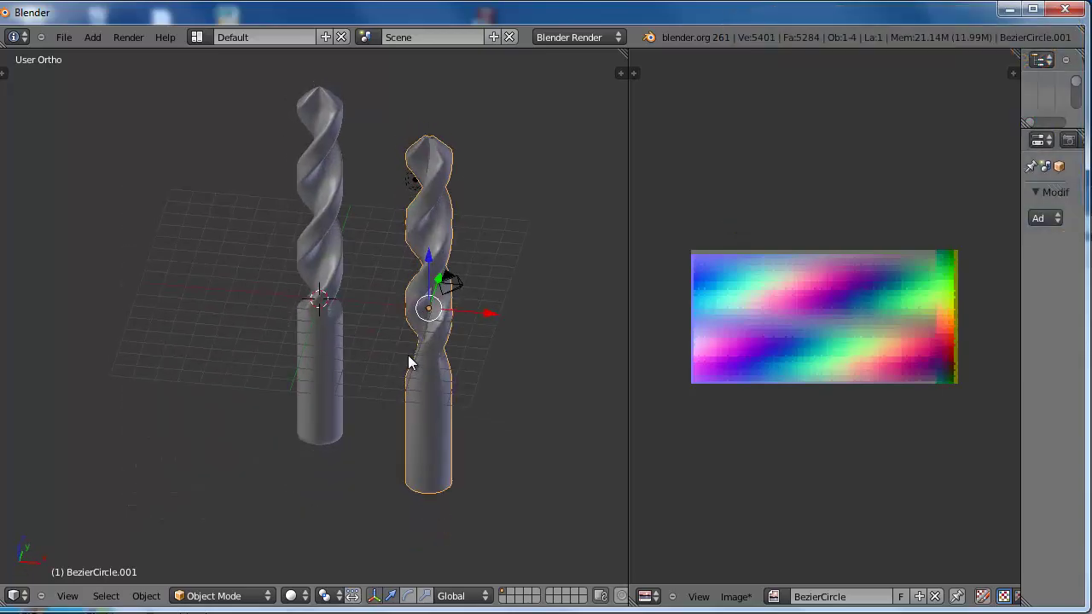
{"action": "middle_click_drag", "start_coordinate": [456, 294], "coordinate": [453, 309]}
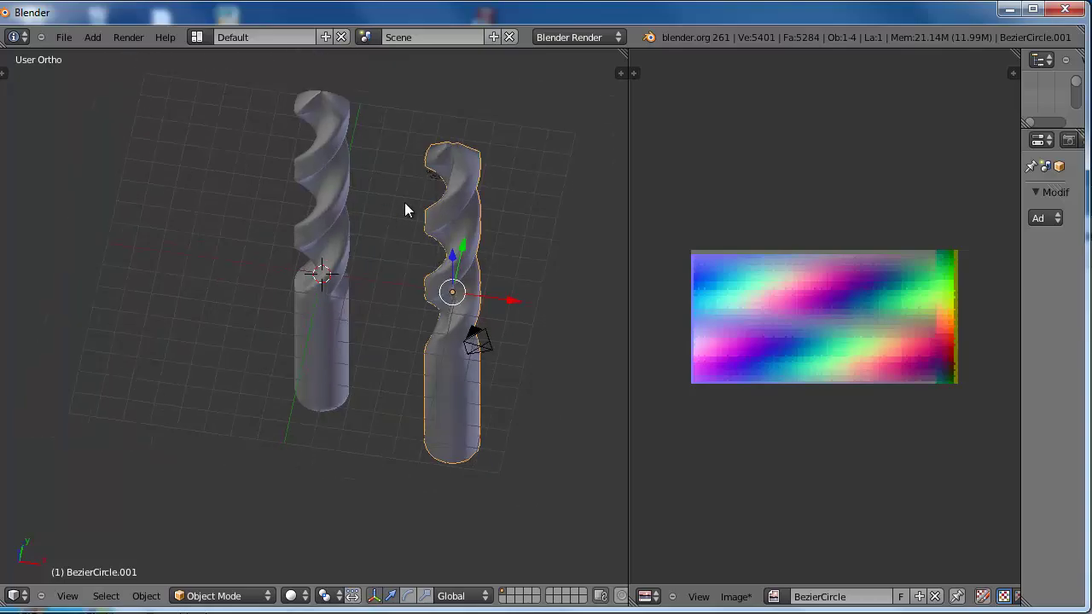
{"action": "key", "text": "Tab"}
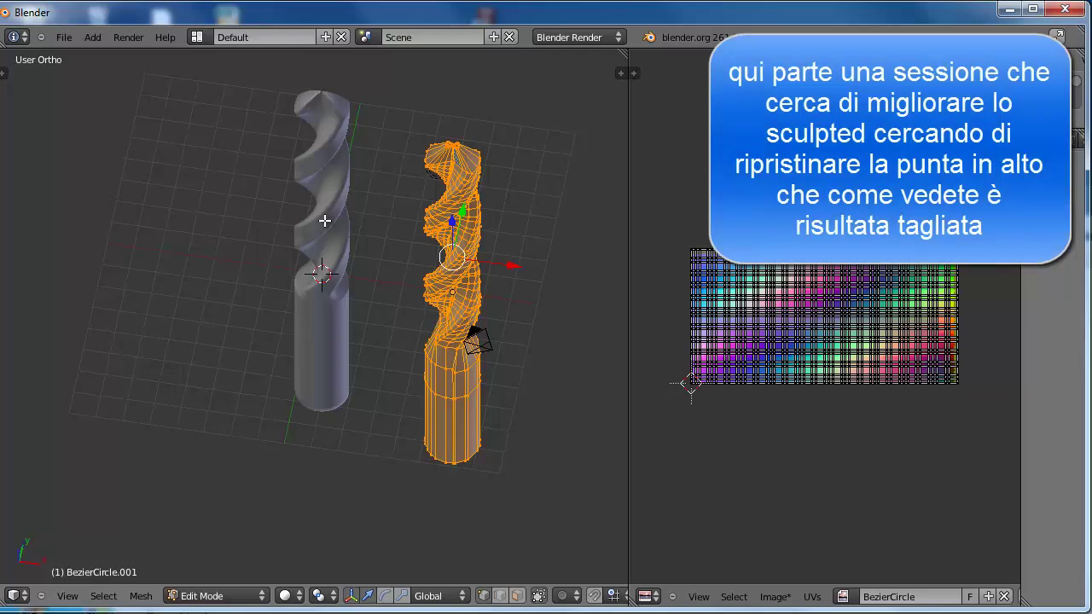
- Put the original left-hand drill into Edit Mode and zoom in on its tip in front view
{"action": "key", "text": "Tab"}
{"action": "right_click", "coordinate": [323, 215]}
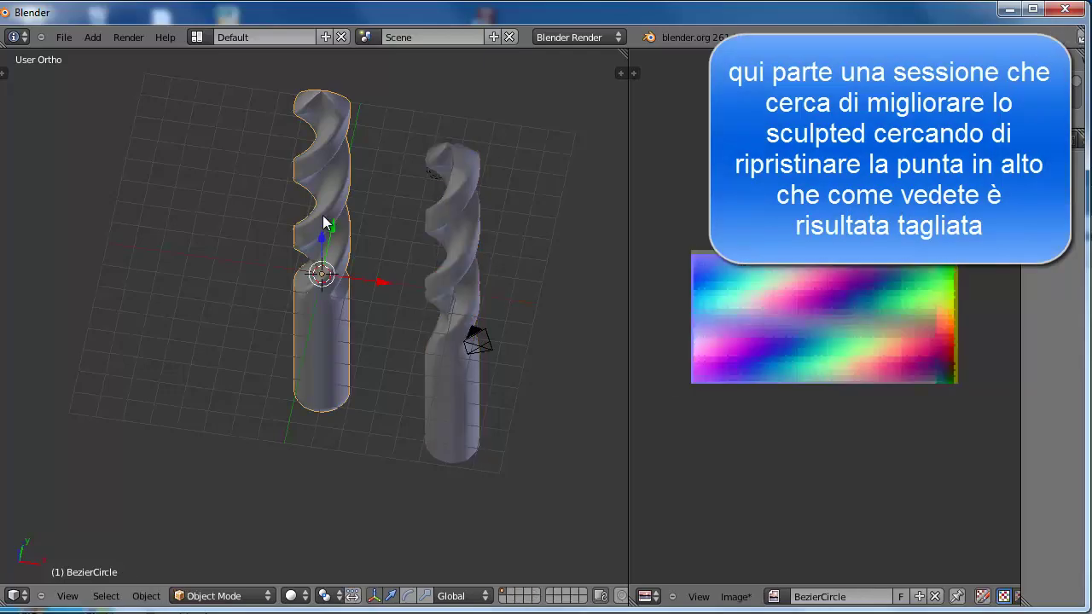
{"action": "mouse_move", "coordinate": [325, 197]}
{"action": "middle_mouse_down"}
{"action": "mouse_move", "coordinate": [335, 237]}
{"action": "mouse_move", "coordinate": [312, 223]}
{"action": "middle_mouse_up"}
{"action": "key", "text": "Tab"}
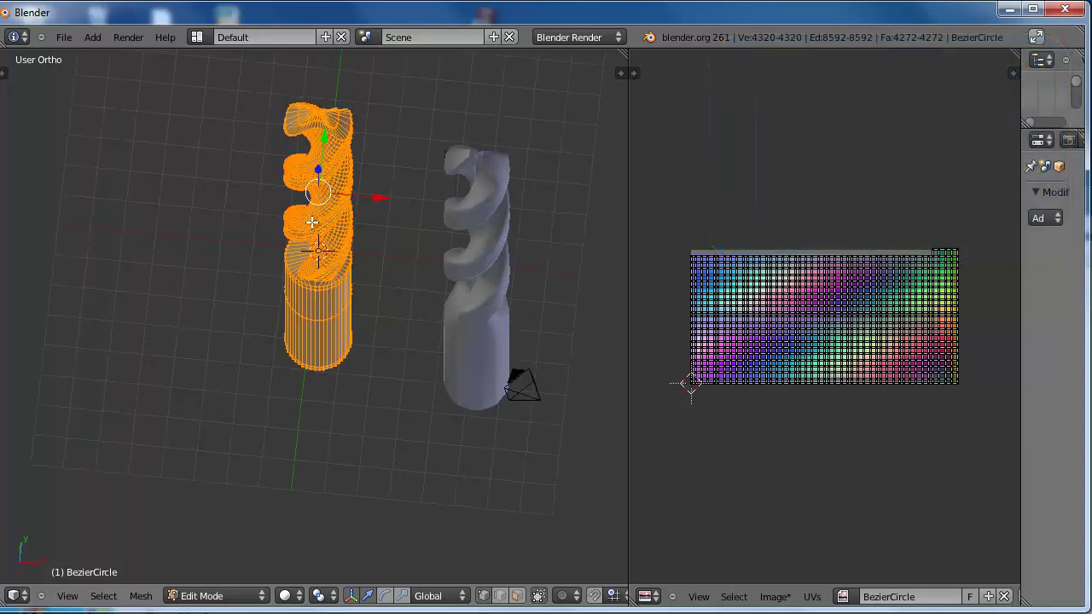
{"action": "key", "text": "KP_1"}
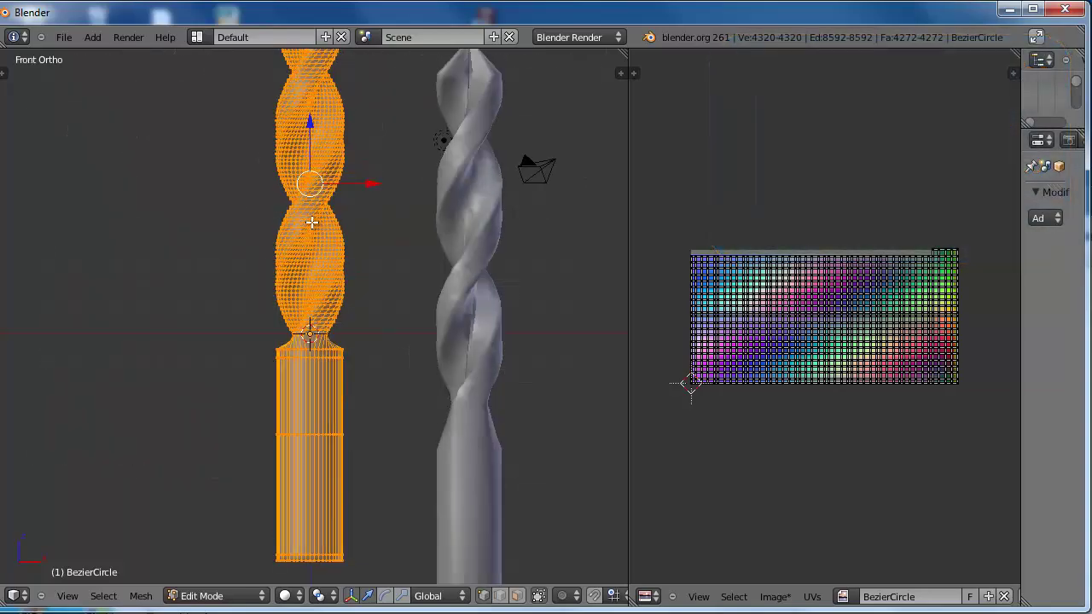
{"action": "middle_click_drag", "start_coordinate": [312, 149], "coordinate": [310, 298], "text": "shift"}
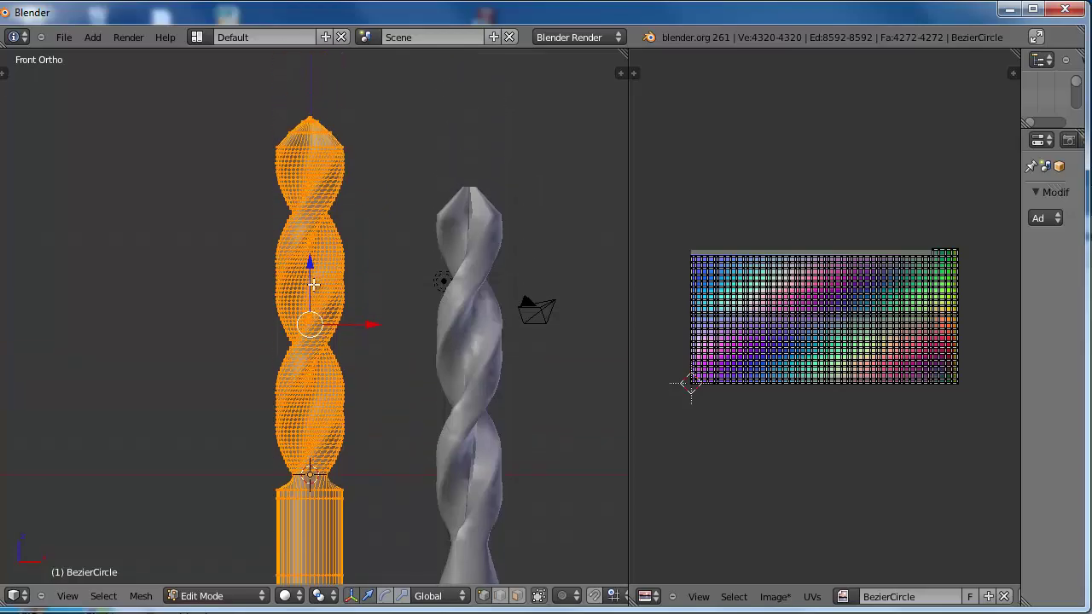
{"action": "scroll", "coordinate": [325, 279], "scroll_direction": "up", "scroll_amount": 2}
{"action": "scroll", "coordinate": [324, 290], "scroll_direction": "up", "scroll_amount": 5, "text": "shift"}
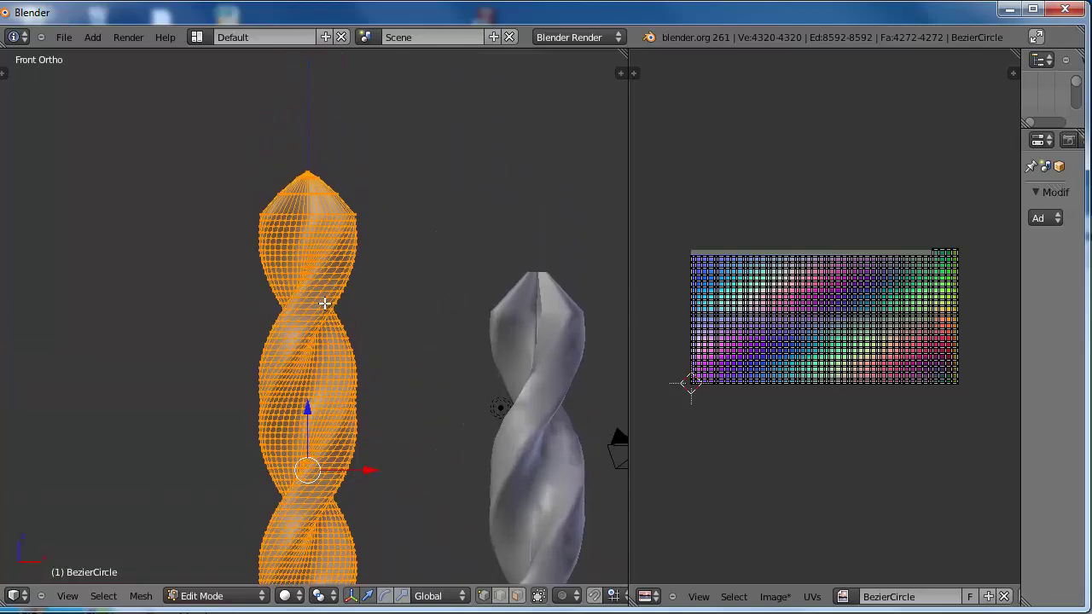
{"action": "scroll", "coordinate": [303, 222], "scroll_direction": "up", "scroll_amount": 2}
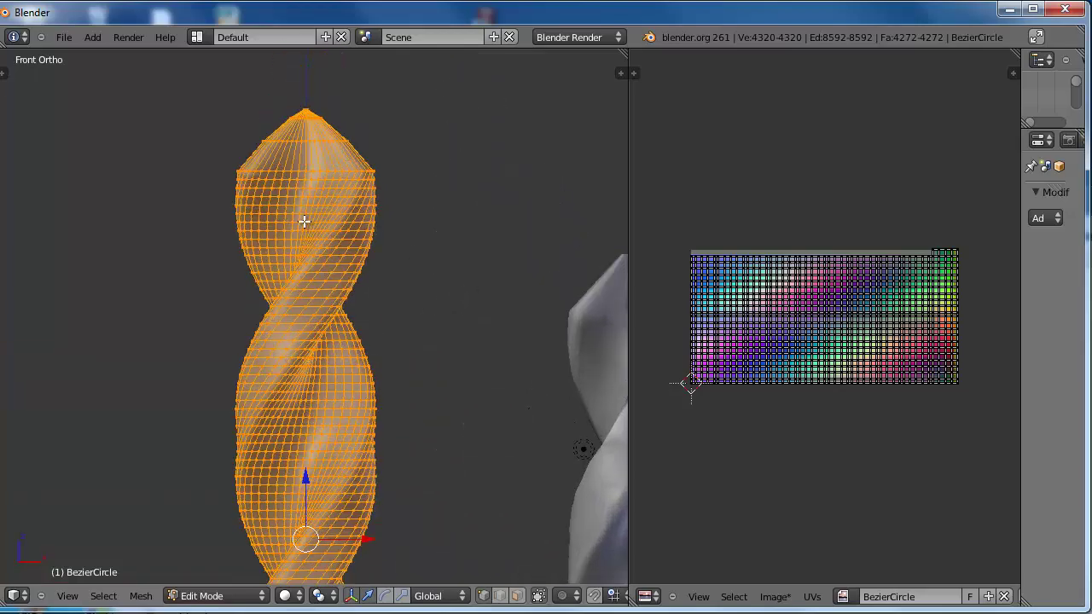
{"action": "scroll", "coordinate": [303, 239], "scroll_direction": "up", "scroll_amount": 2, "text": "shift"}
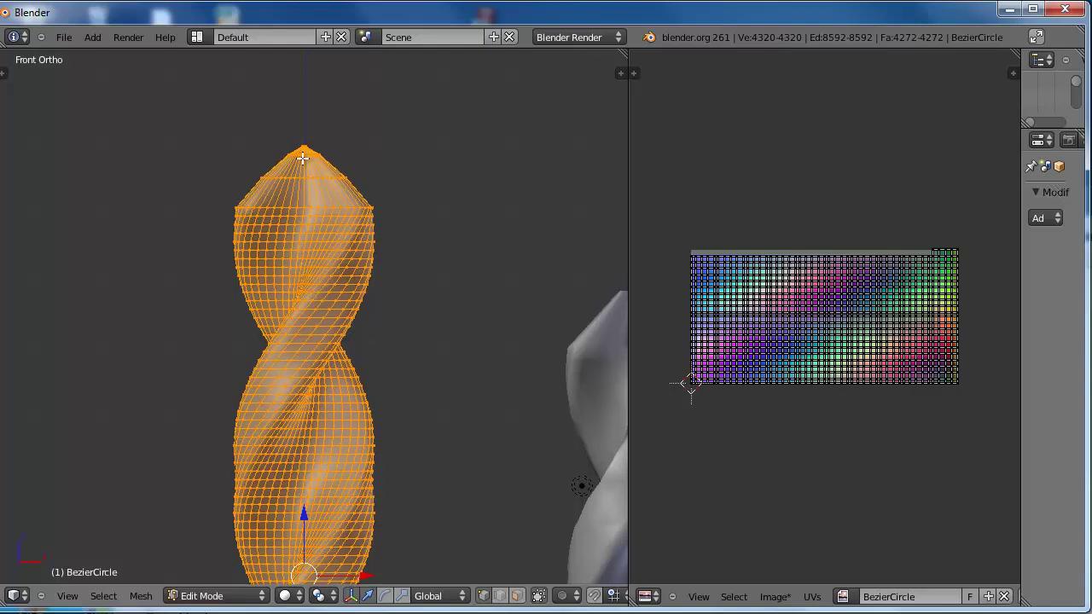
- Box-select the tip vertices and scale them to 0, collapsing them into one point
{"action": "key", "text": "a"}
{"action": "key", "text": "b"}
{"action": "left_click_drag", "start_coordinate": [285, 132], "coordinate": [347, 151]}
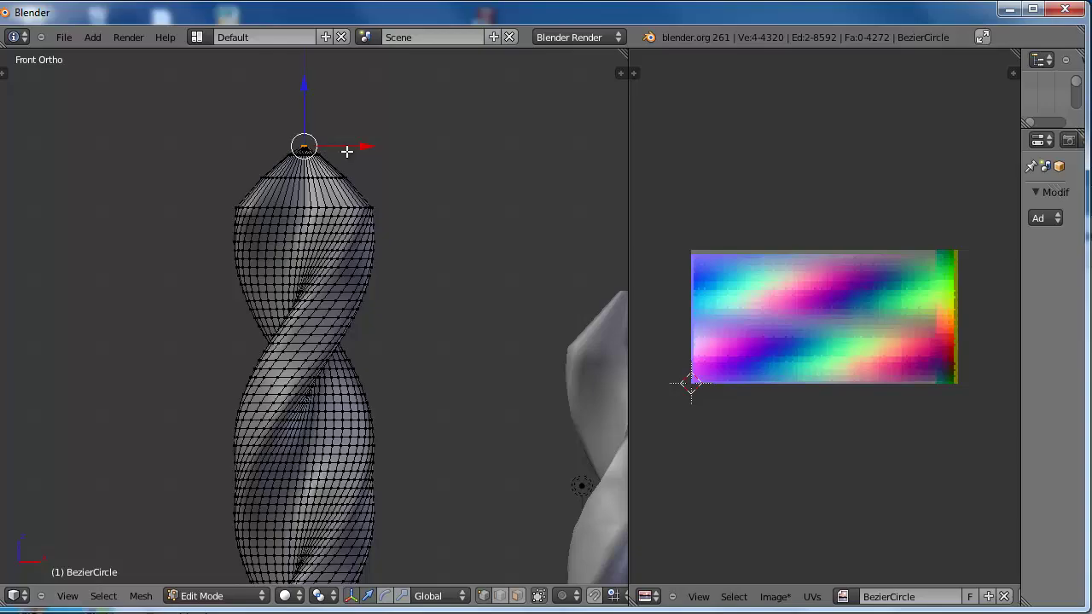
{"action": "key", "text": "s"}
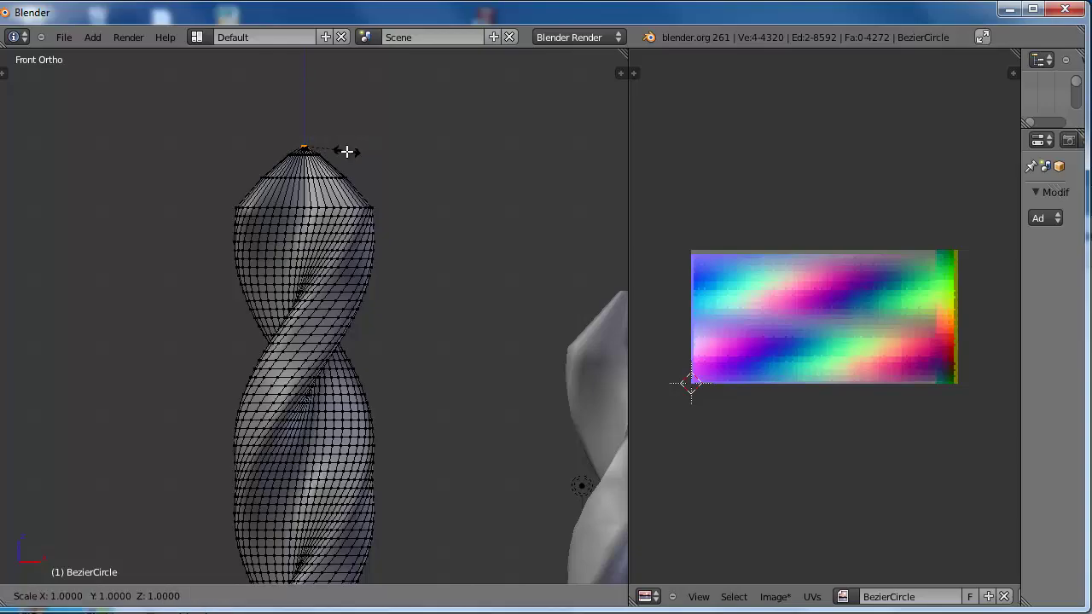
{"action": "key", "text": "0"}
{"action": "key", "text": "Return"}
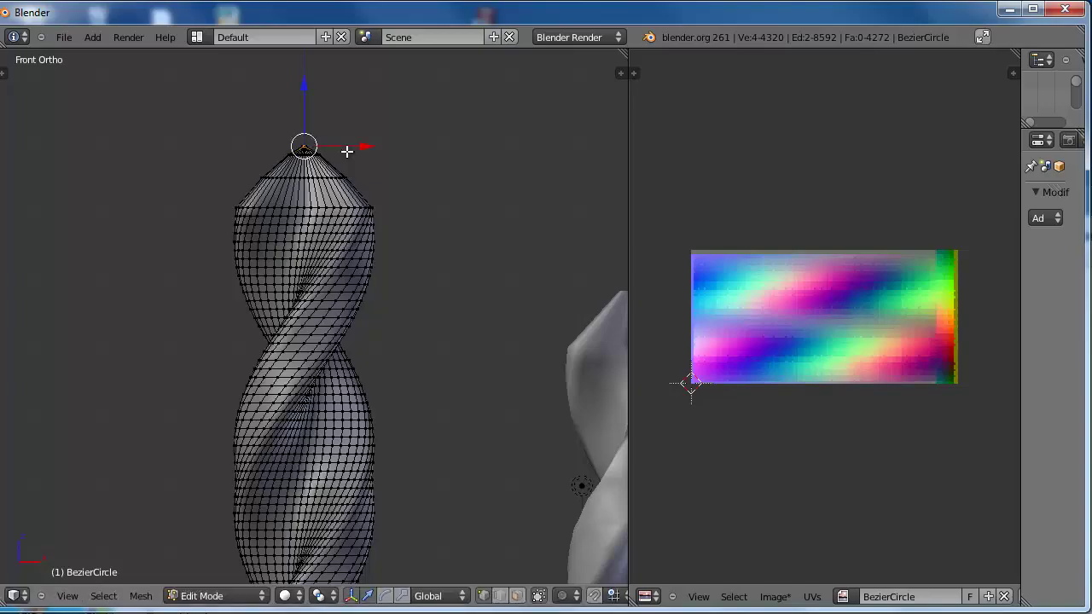
{"action": "scroll", "coordinate": [334, 173], "scroll_direction": "down", "scroll_amount": 3}
{"action": "scroll", "coordinate": [320, 349], "scroll_direction": "down", "scroll_amount": 1}
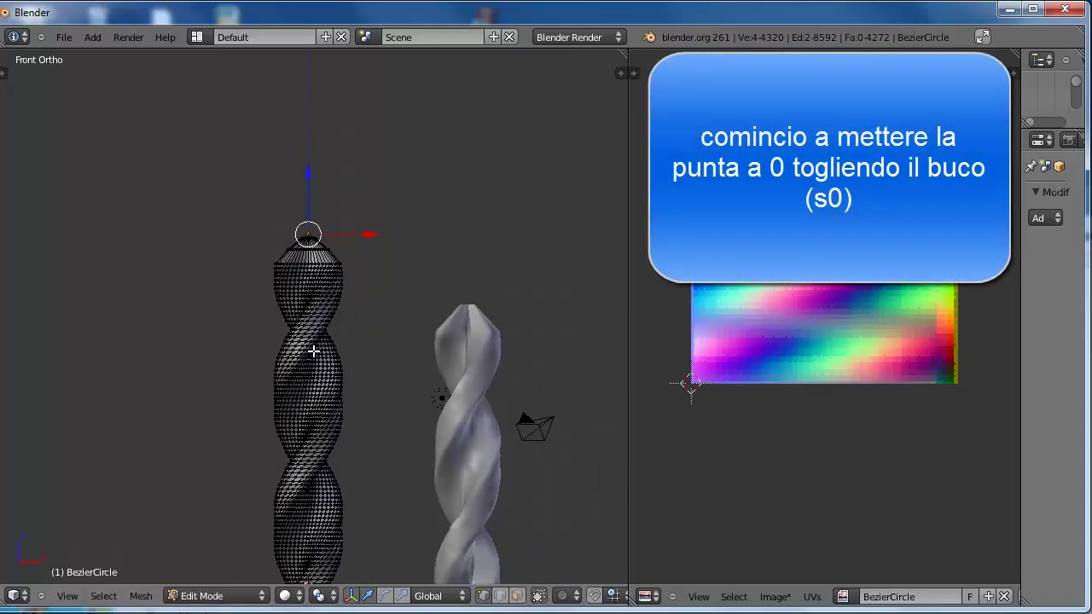
- Turn off Limit selection to visible and scale the box-selected bottom vertices to 0
{"action": "middle_click_drag", "start_coordinate": [314, 350], "coordinate": [323, 212], "text": "shift"}
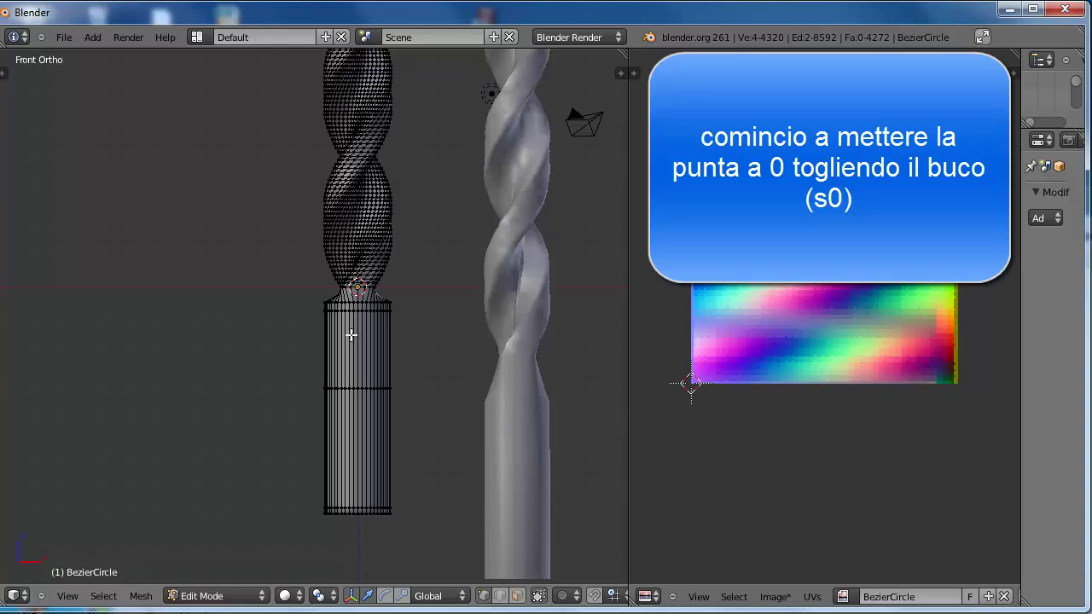
{"action": "mouse_move", "coordinate": [351, 335]}
{"action": "middle_mouse_down"}
{"action": "mouse_move", "coordinate": [393, 173]}
{"action": "mouse_move", "coordinate": [390, 191]}
{"action": "middle_mouse_up"}
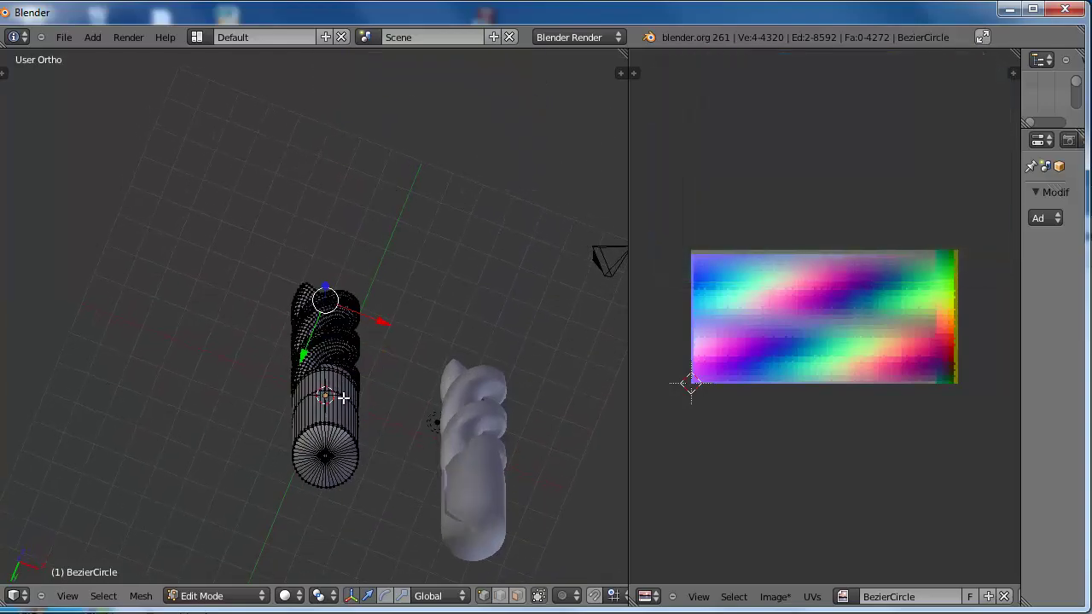
{"action": "middle_click_drag", "start_coordinate": [343, 397], "coordinate": [384, 519]}
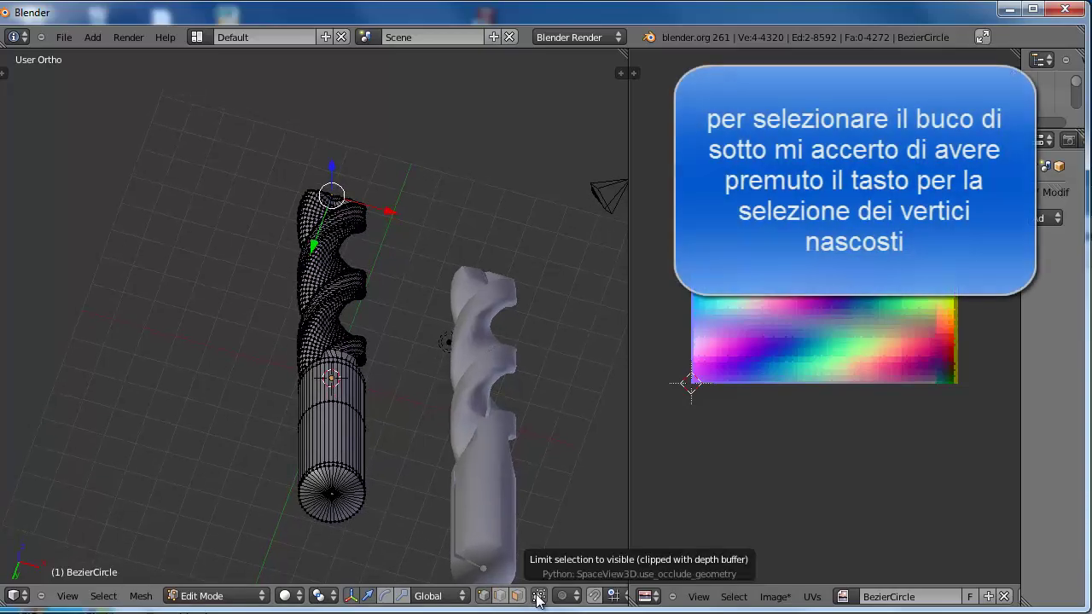
{"action": "left_click", "coordinate": [538, 597]}
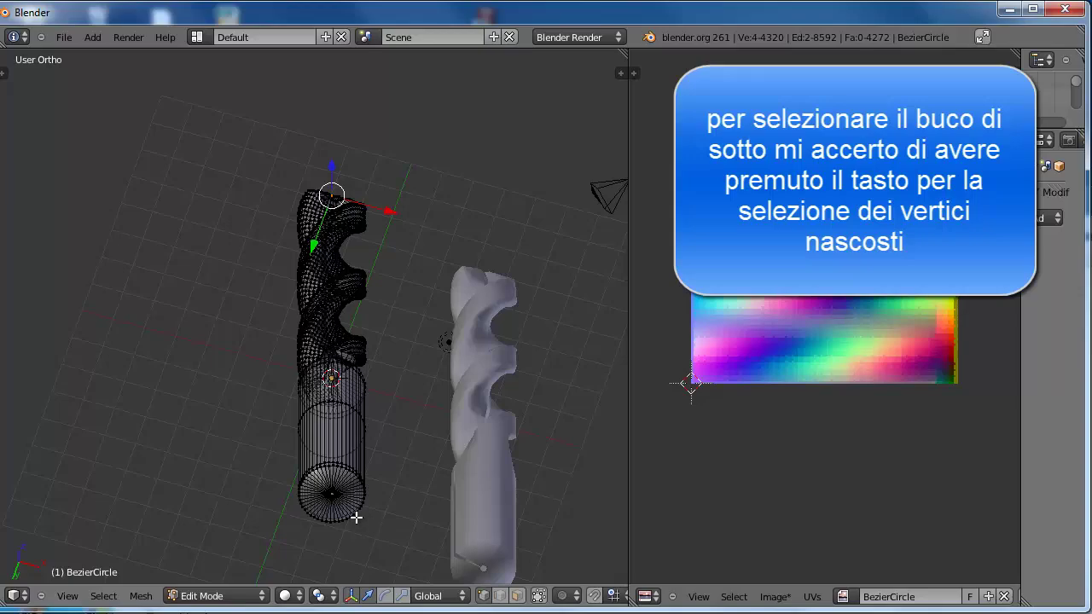
{"action": "key", "text": "b"}
{"action": "left_click_drag", "start_coordinate": [322, 485], "coordinate": [344, 503]}
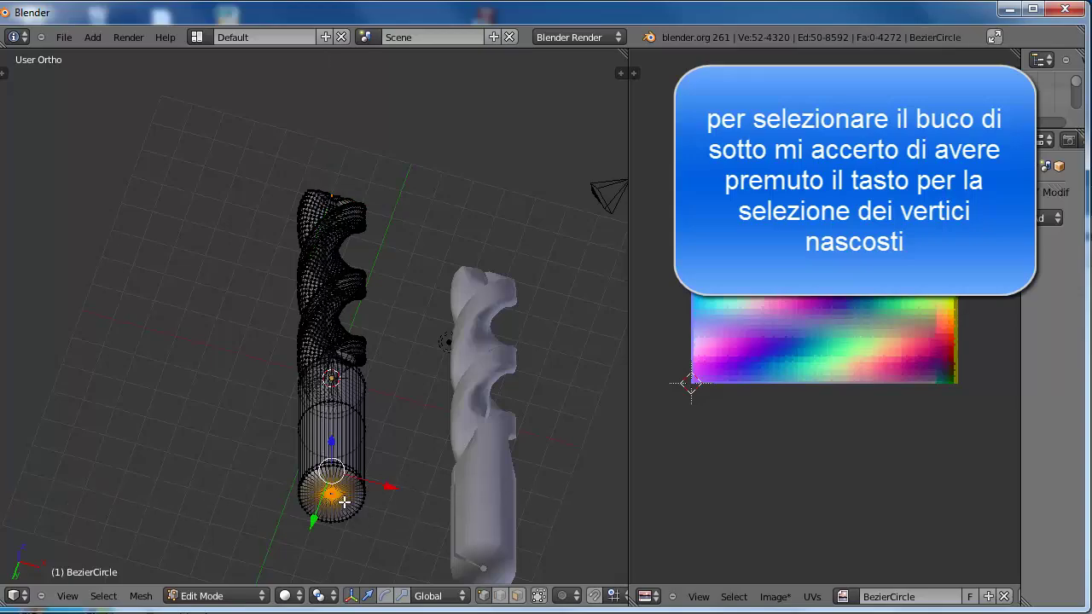
{"action": "key", "text": "s"}
{"action": "key", "text": "0"}
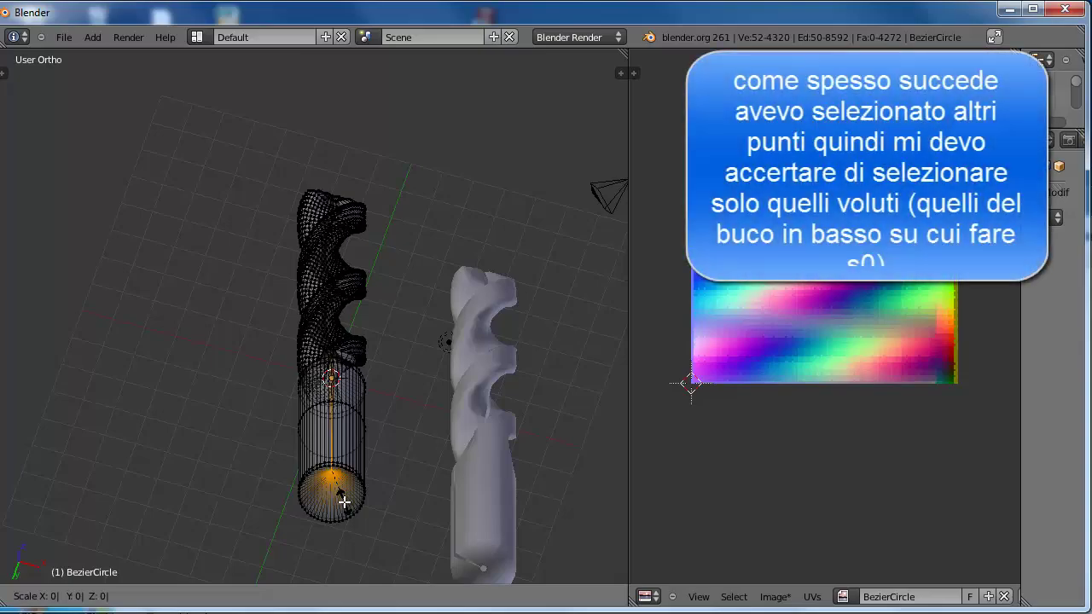
{"action": "key", "text": "Return"}
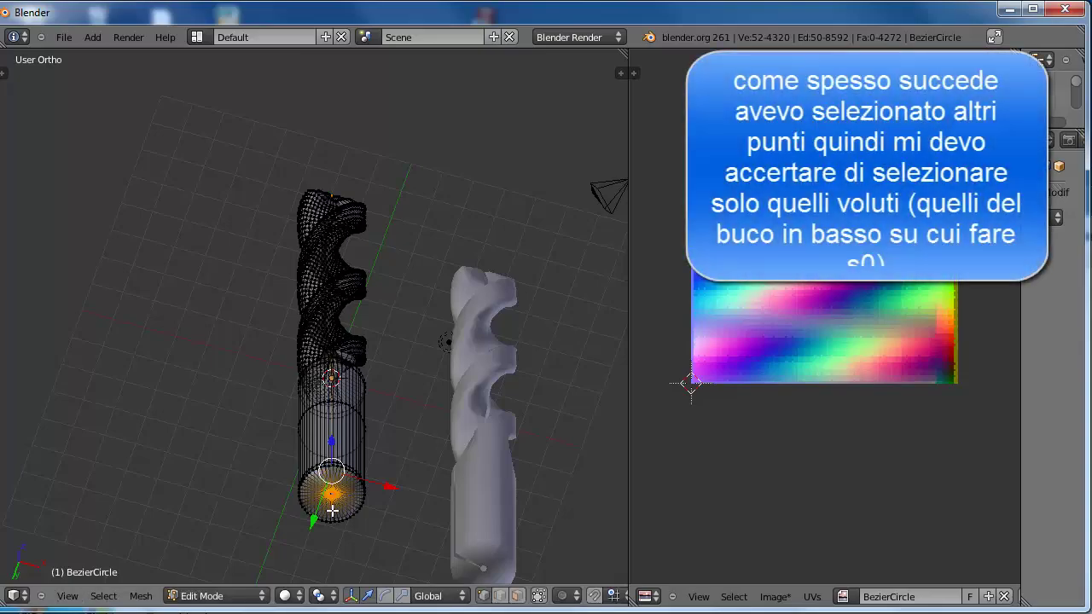
- Reselect just the bottom ring, scale it to 0 to close the hole, and return to Object Mode
{"action": "key", "text": "a"}
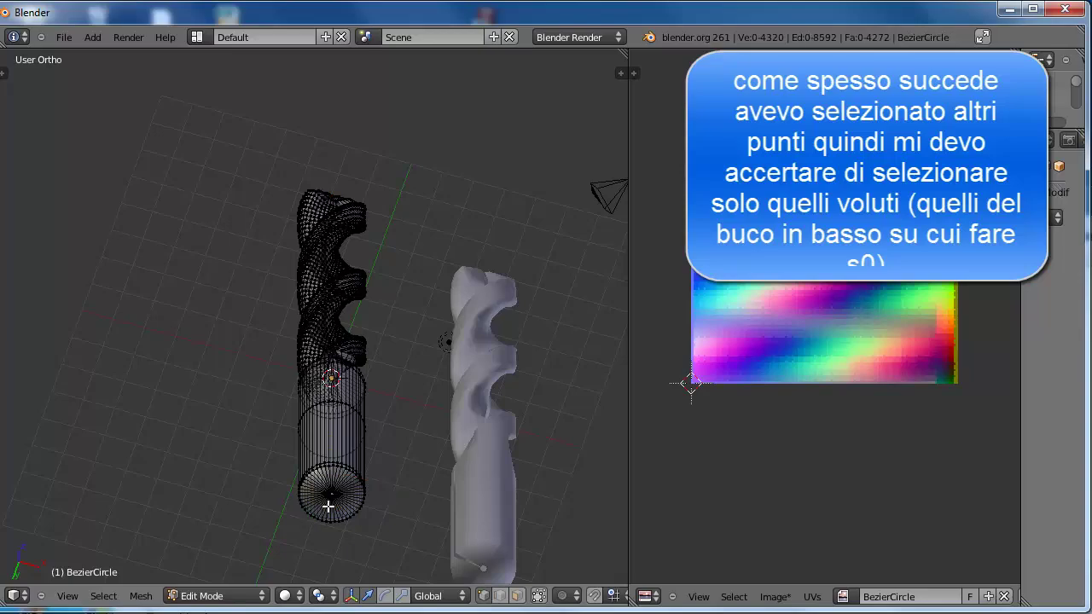
{"action": "key", "text": "b"}
{"action": "left_click_drag", "start_coordinate": [317, 485], "coordinate": [345, 505]}
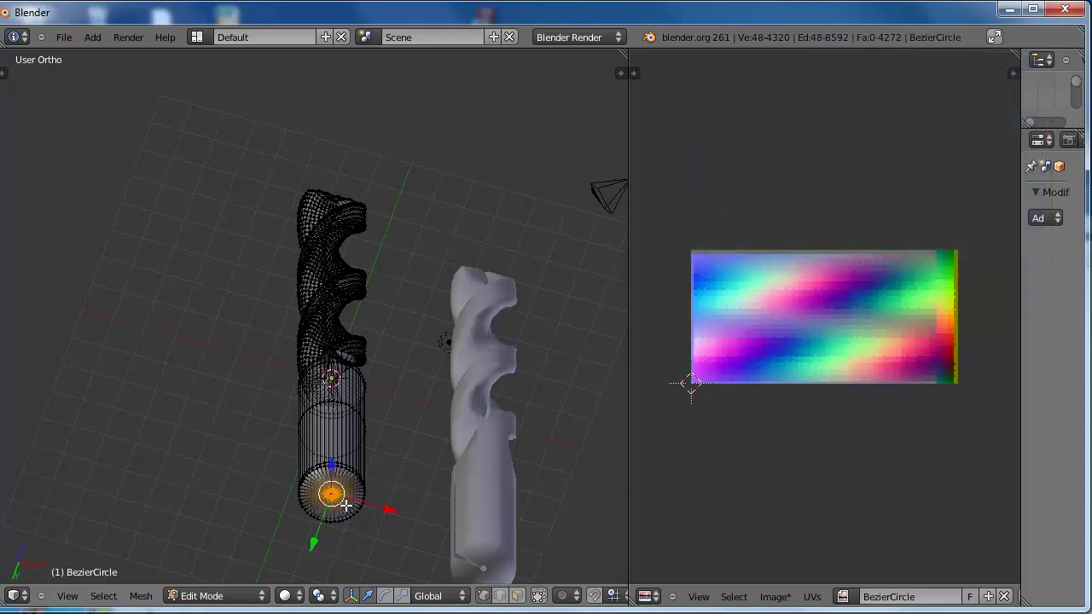
{"action": "key", "text": "s"}
{"action": "key", "text": "0"}
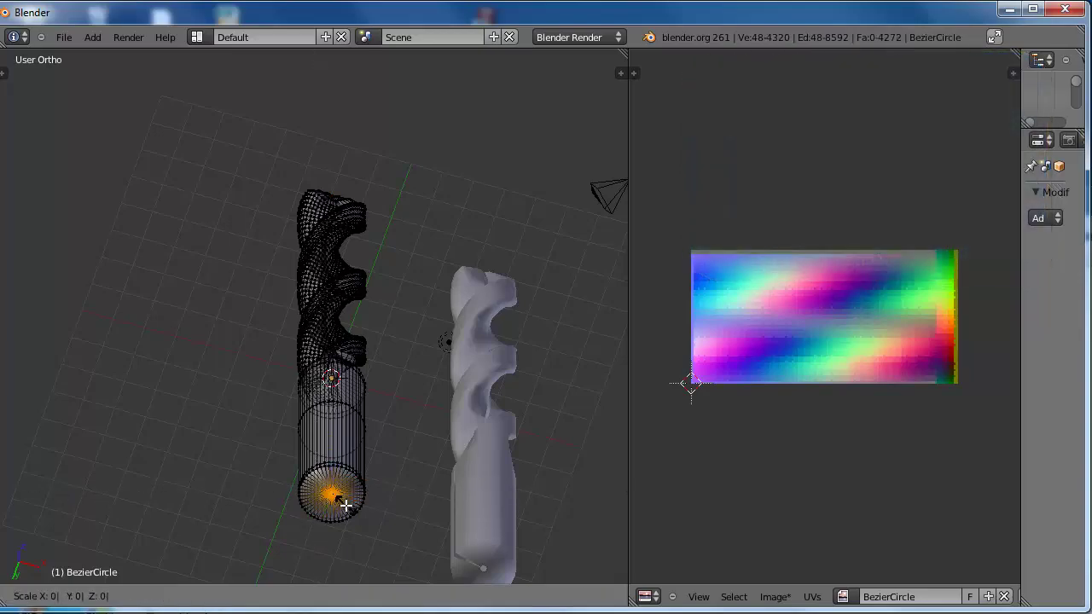
{"action": "key", "text": "Return"}
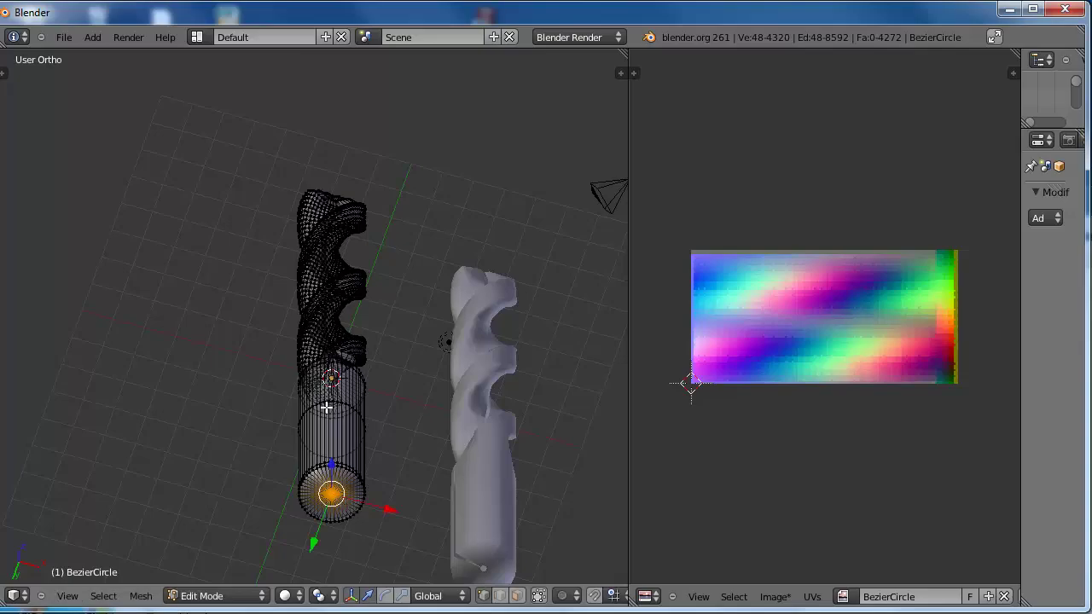
{"action": "key", "text": "Tab"}
- Bake a fresh sculpt map into the BezierCircle image from the closed-bottom drill
{"action": "middle_click_drag", "start_coordinate": [327, 378], "coordinate": [315, 454]}
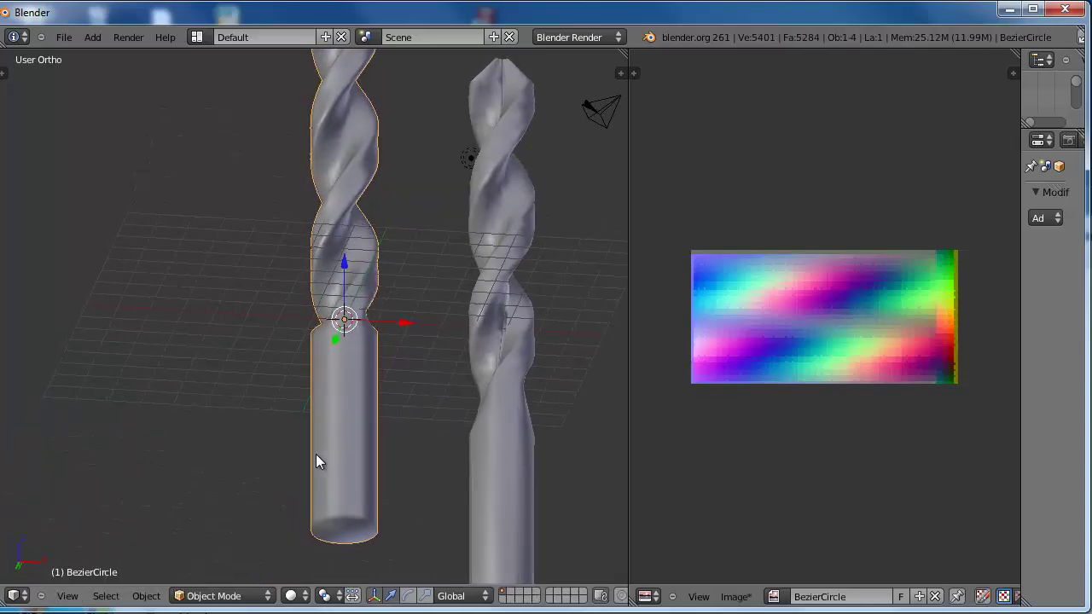
{"action": "scroll", "coordinate": [317, 342], "scroll_direction": "down", "scroll_amount": 2}
{"action": "mouse_move", "coordinate": [321, 275]}
{"action": "middle_mouse_down"}
{"action": "mouse_move", "coordinate": [321, 326]}
{"action": "mouse_move", "coordinate": [339, 328]}
{"action": "middle_mouse_up"}
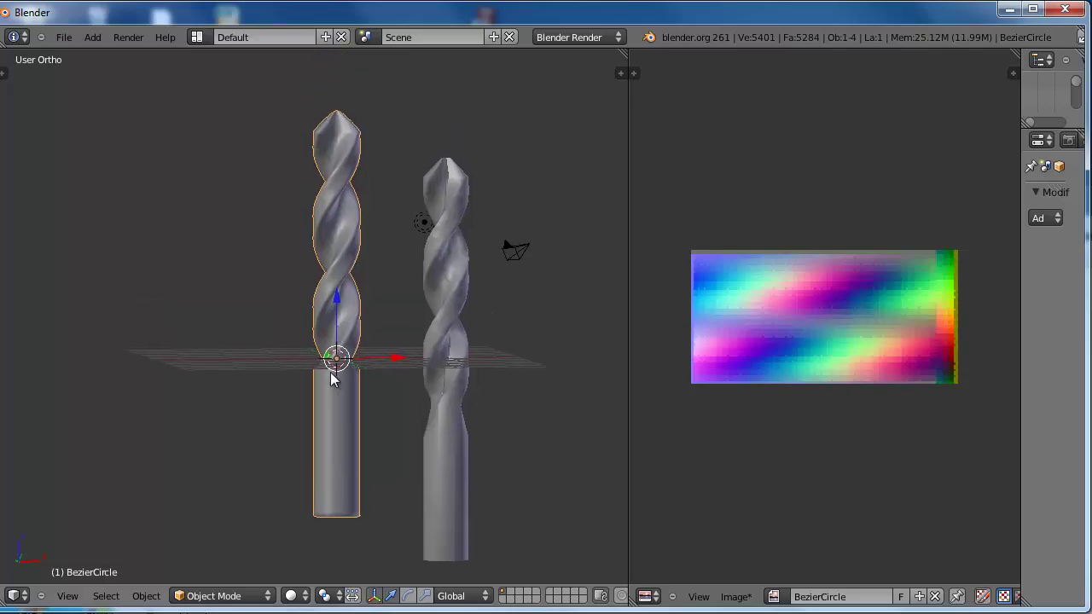
{"action": "left_click", "coordinate": [734, 597]}
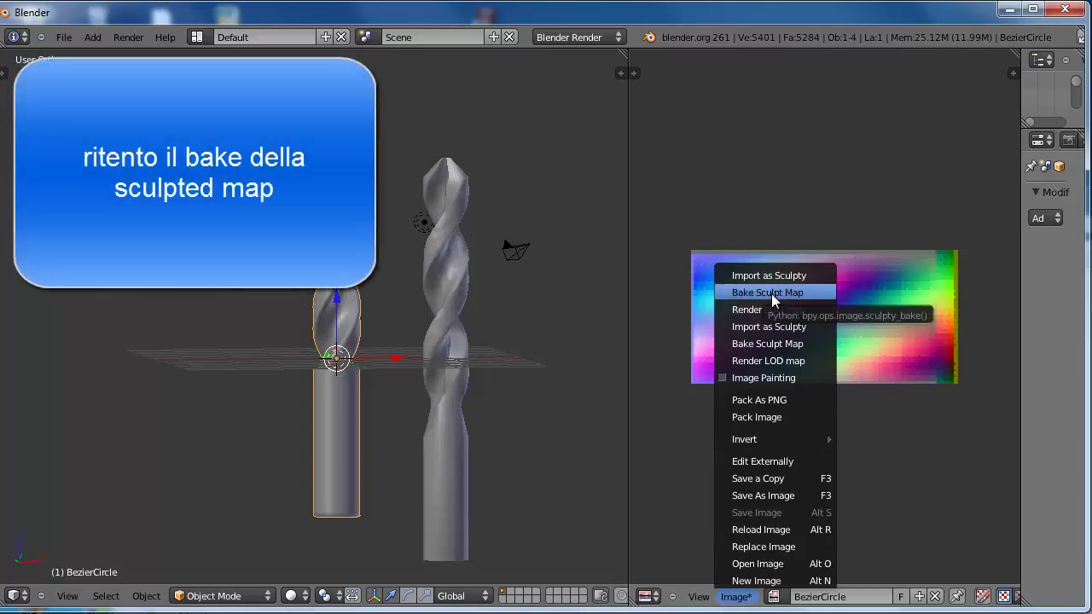
{"action": "left_click", "coordinate": [771, 294]}
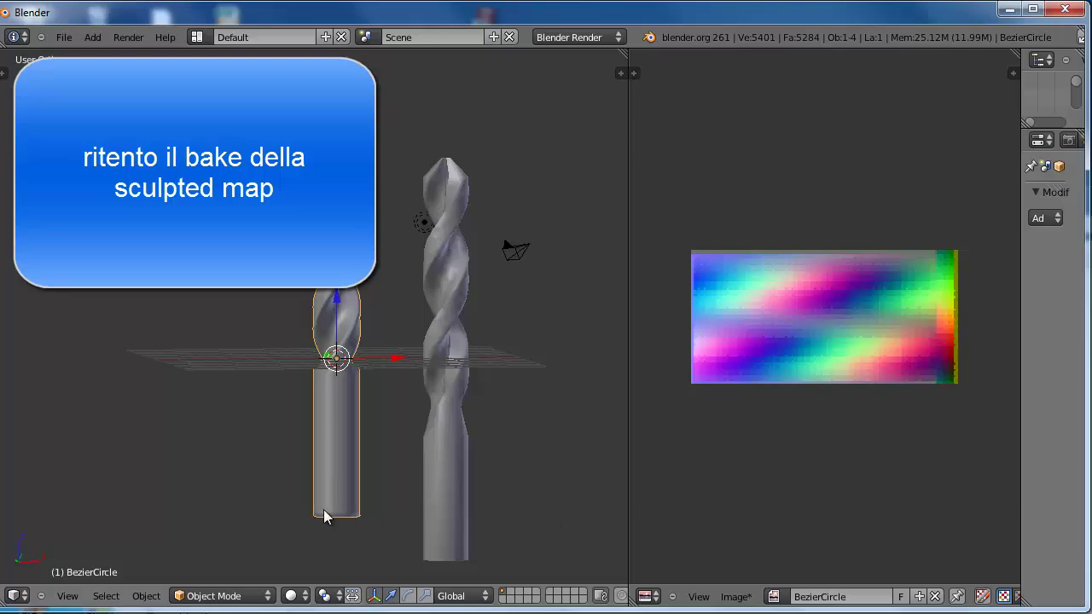
{"action": "left_click", "coordinate": [736, 597]}
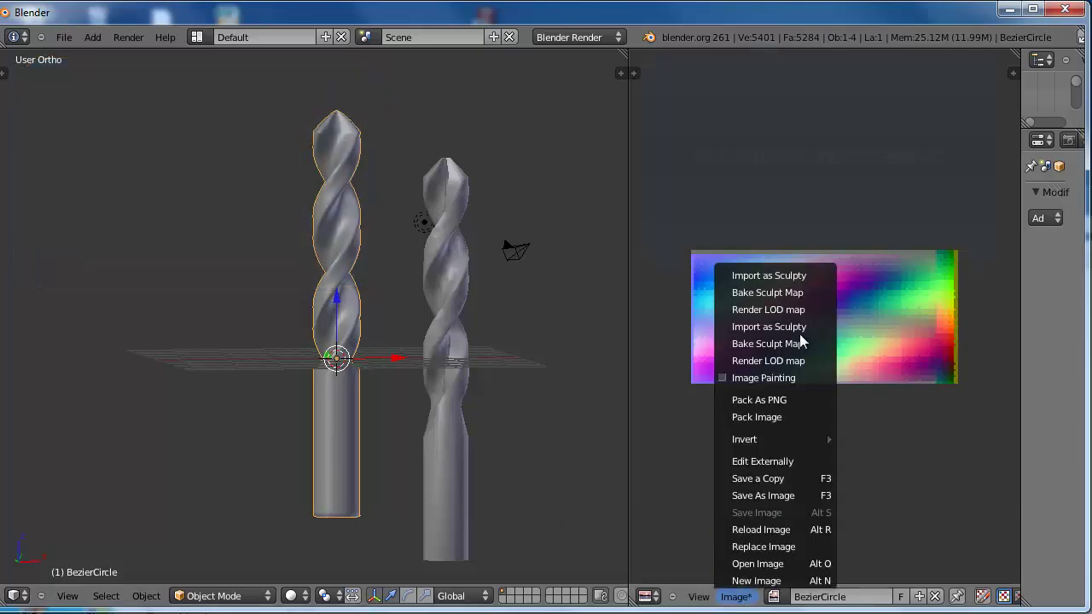
- Import the map as sculpty BezierCircle.002, move it left along X, and zoom in to inspect it
{"action": "left_click", "coordinate": [794, 280]}
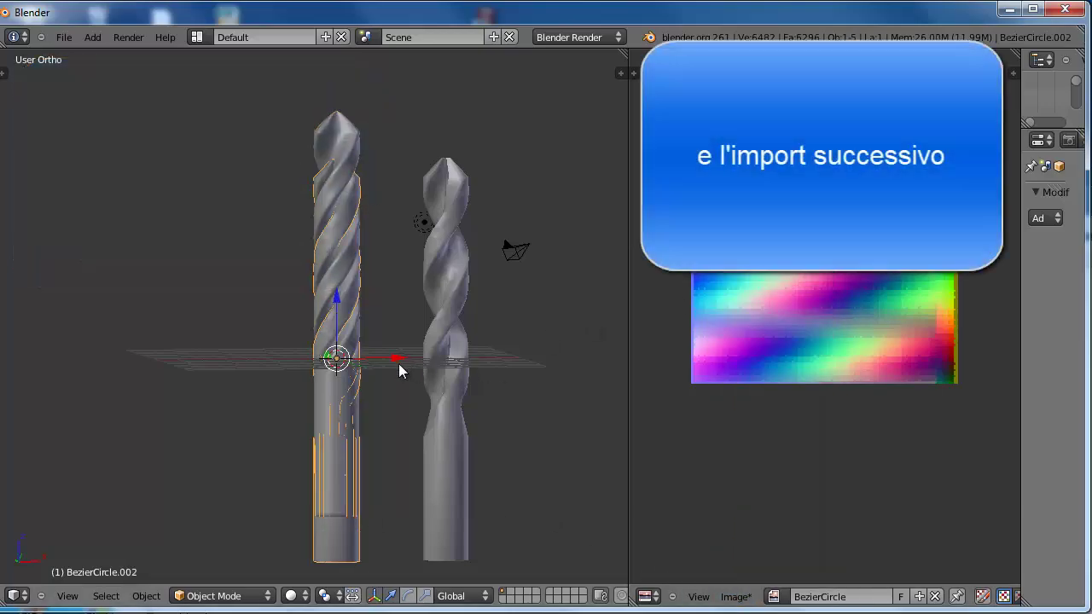
{"action": "left_click_drag", "start_coordinate": [399, 365], "coordinate": [287, 358]}
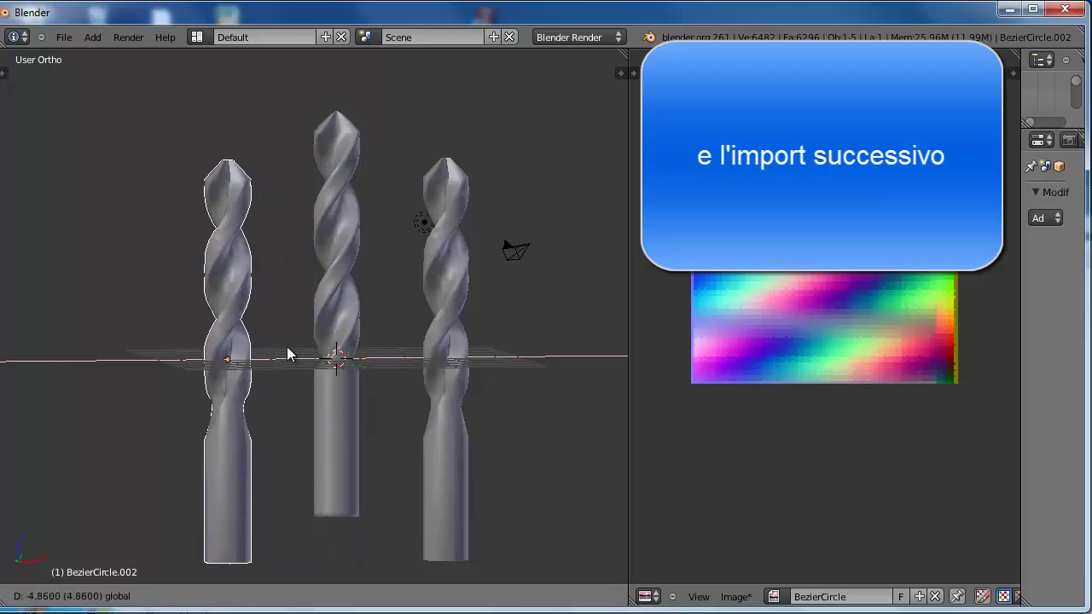
{"action": "middle_click_drag", "start_coordinate": [229, 337], "coordinate": [311, 424]}
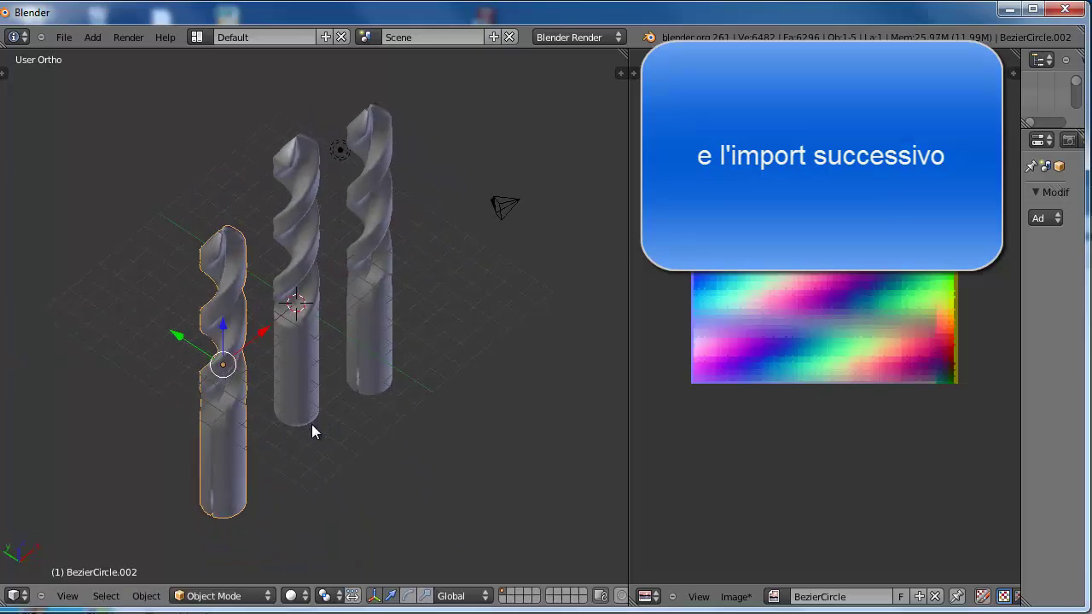
{"action": "scroll", "coordinate": [289, 391], "scroll_direction": "up", "scroll_amount": 2}
{"action": "scroll", "coordinate": [239, 367], "scroll_direction": "up", "scroll_amount": 1}
{"action": "scroll", "coordinate": [239, 383], "scroll_direction": "up", "scroll_amount": 1}
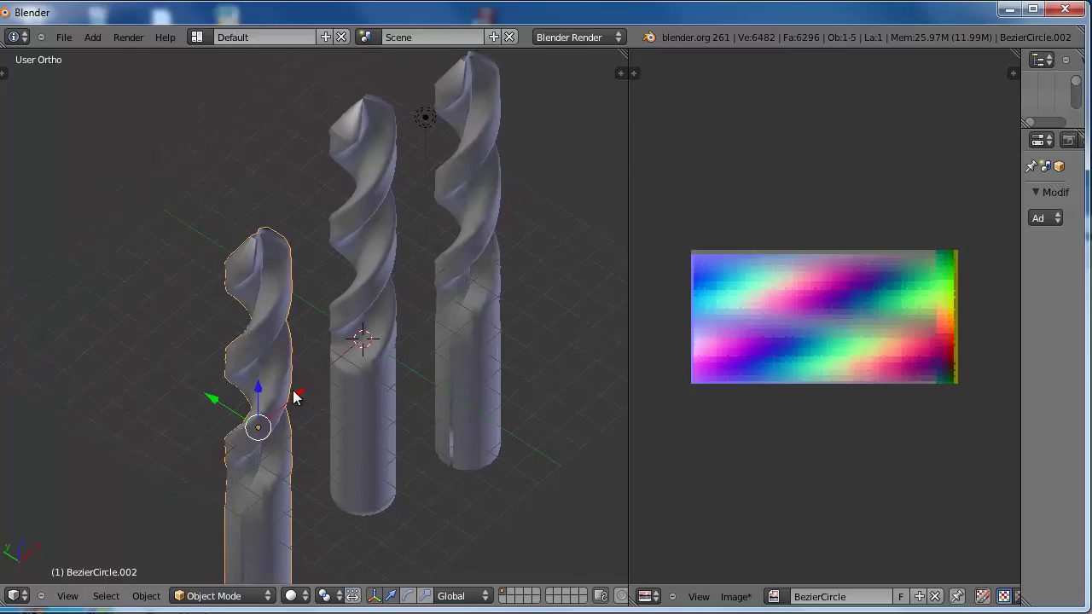
{"action": "scroll", "coordinate": [295, 398], "scroll_direction": "up", "scroll_amount": 1}
{"action": "scroll", "coordinate": [299, 382], "scroll_direction": "up", "scroll_amount": 1}
{"action": "mouse_move", "coordinate": [299, 380]}
{"action": "middle_mouse_down"}
{"action": "mouse_move", "coordinate": [262, 293]}
{"action": "mouse_move", "coordinate": [338, 314]}
{"action": "mouse_move", "coordinate": [481, 290]}
{"action": "mouse_move", "coordinate": [469, 321]}
{"action": "mouse_move", "coordinate": [454, 327]}
{"action": "mouse_move", "coordinate": [444, 290]}
{"action": "mouse_move", "coordinate": [431, 322]}
{"action": "middle_mouse_up"}
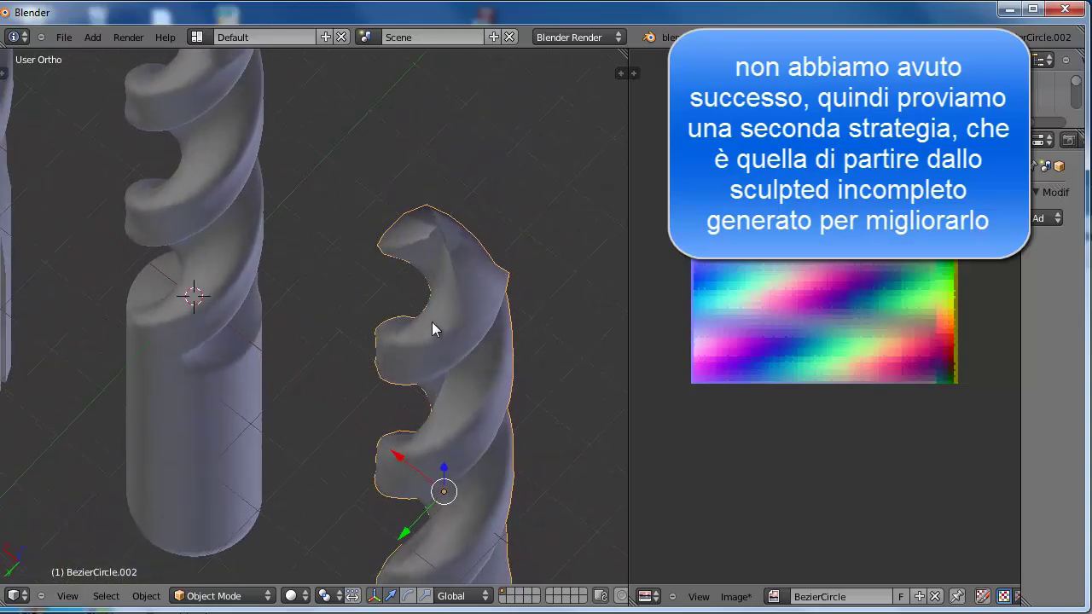
- In Edit Mode, collapse the drill's top ring to a point with scale 0 and raise it along Z
{"action": "key", "text": "Tab"}
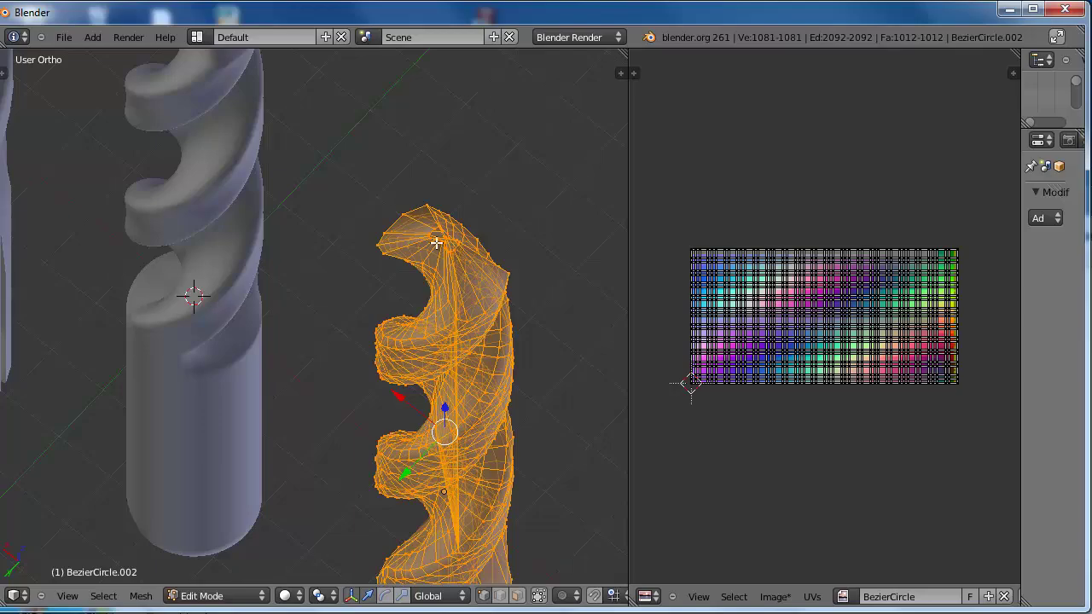
{"action": "right_click", "coordinate": [434, 232], "text": "alt"}
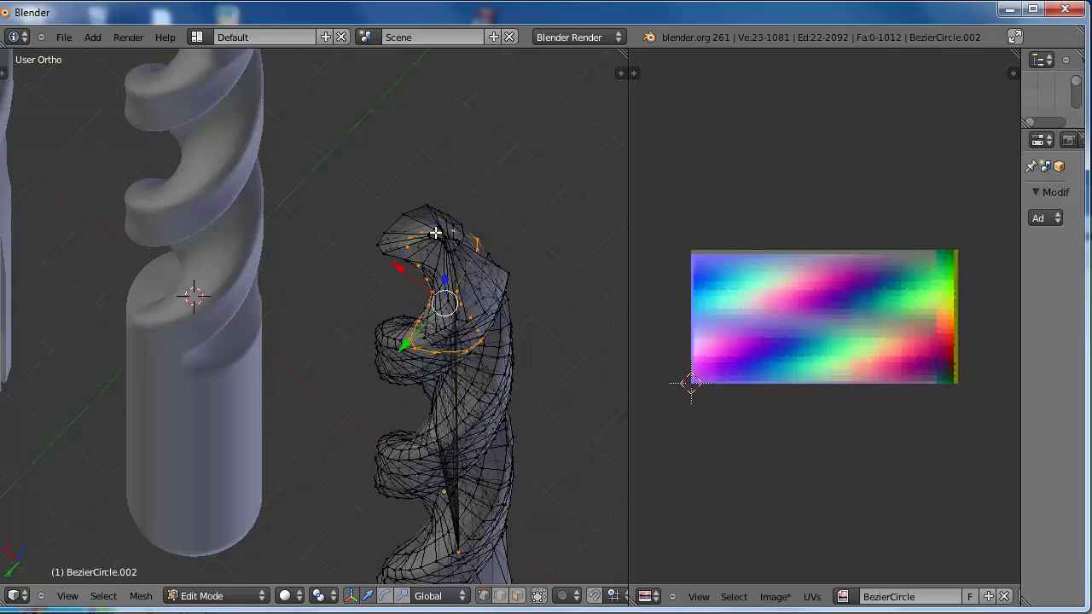
{"action": "right_click", "coordinate": [436, 232], "text": "alt"}
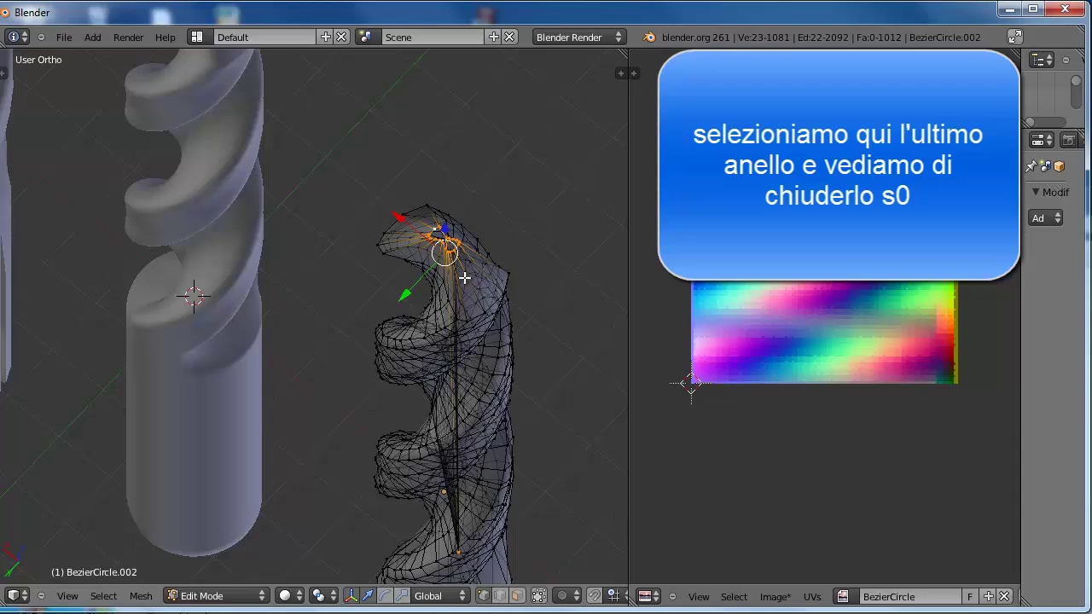
{"action": "key", "text": "s"}
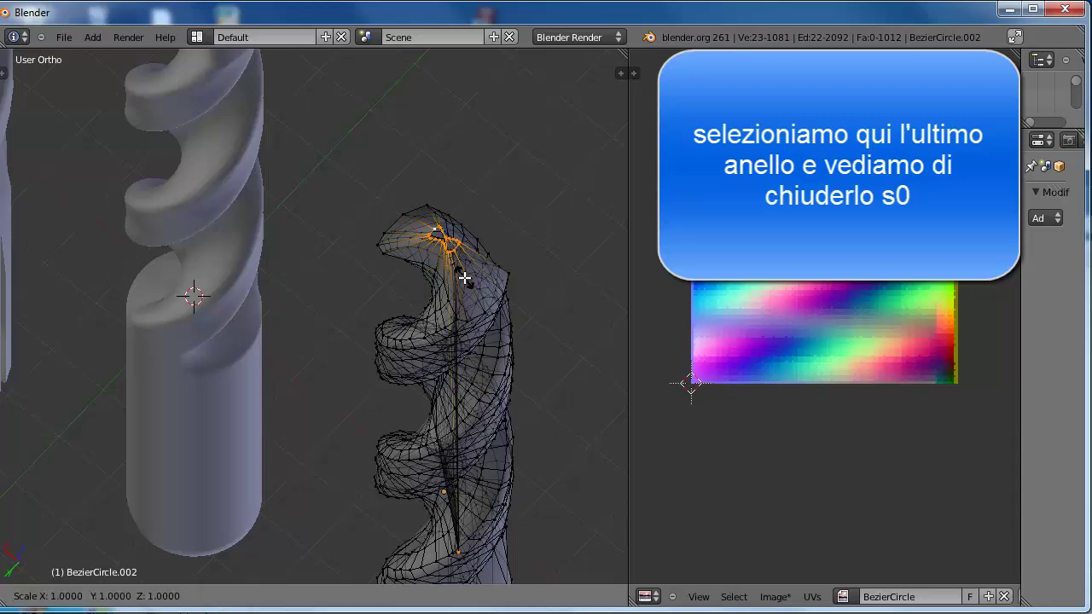
{"action": "key", "text": "0"}
{"action": "key", "text": "Return"}
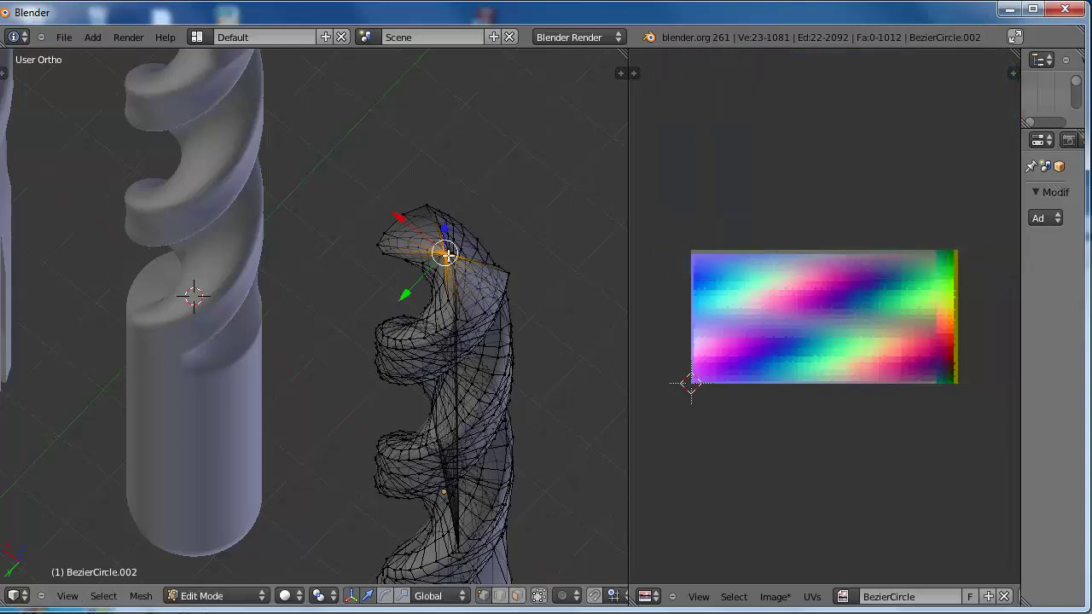
{"action": "key", "text": "g"}
{"action": "key", "text": "z"}
{"action": "key", "text": "Return"}
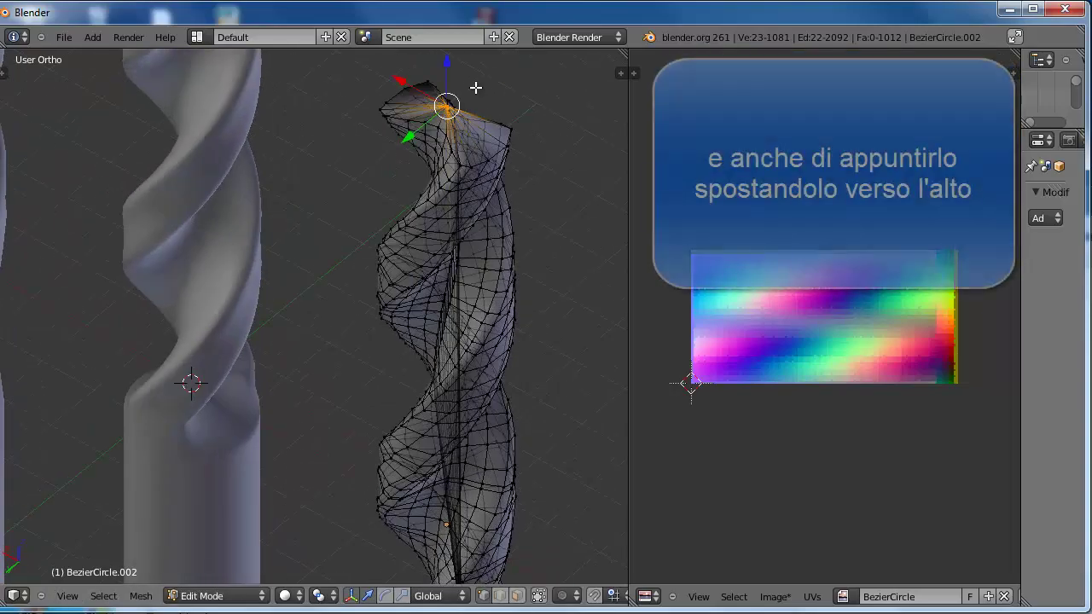
- Push the tip point higher along Z, check it from another angle, and return to Object Mode
{"action": "key", "text": "g"}
{"action": "key", "text": "z"}
{"action": "left_click", "coordinate": [449, 48]}
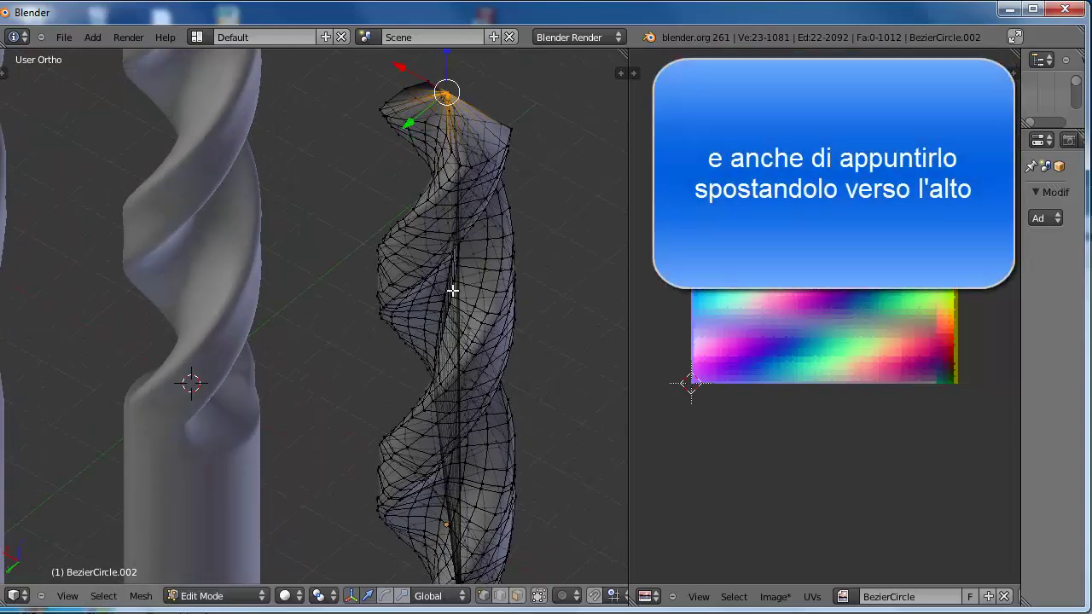
{"action": "scroll", "coordinate": [461, 349], "scroll_direction": "down", "scroll_amount": 2}
{"action": "scroll", "coordinate": [401, 448], "scroll_direction": "down", "scroll_amount": 1}
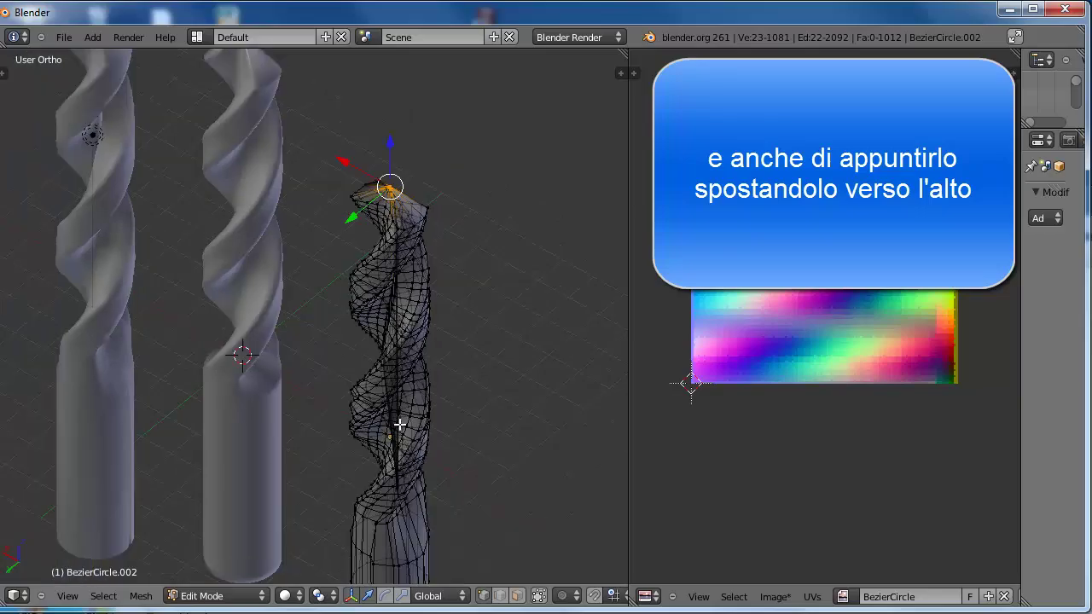
{"action": "right_click", "coordinate": [457, 407]}
{"action": "mouse_move", "coordinate": [381, 459]}
{"action": "middle_mouse_down"}
{"action": "mouse_move", "coordinate": [413, 233]}
{"action": "mouse_move", "coordinate": [396, 373]}
{"action": "middle_mouse_up"}
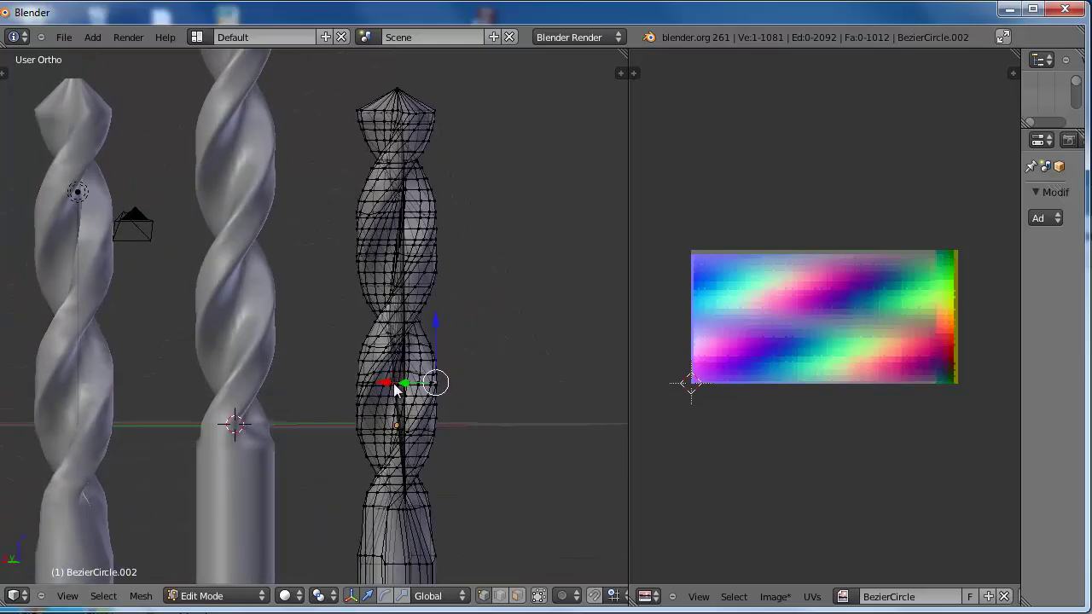
{"action": "key", "text": "Tab"}
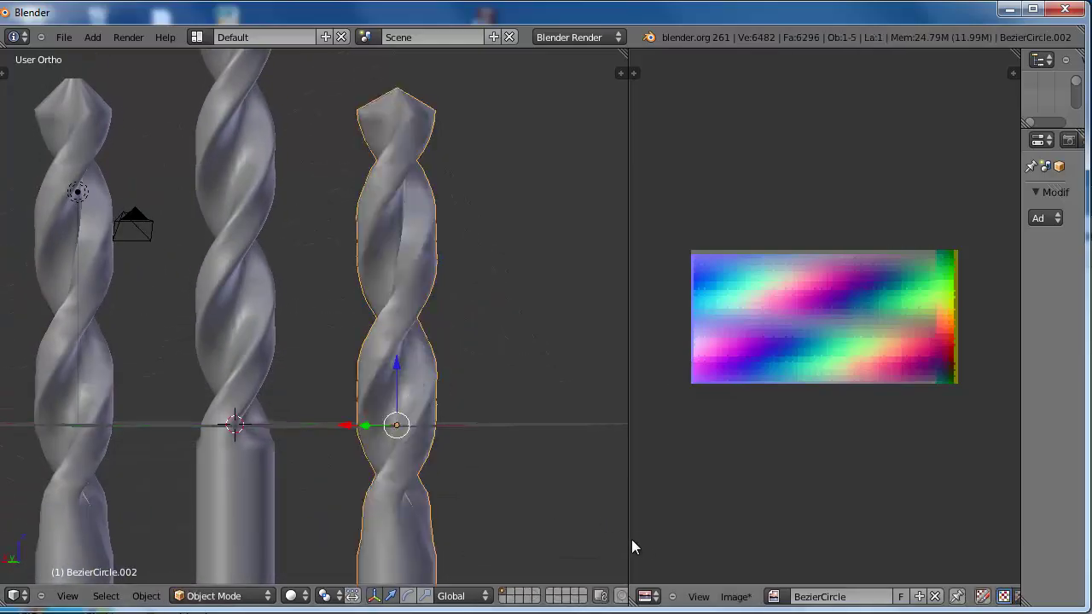
- Bake BezierCircle.002 into the sculpt map, zoom in, and switch the drill to Edit Mode
{"action": "left_click", "coordinate": [735, 596]}
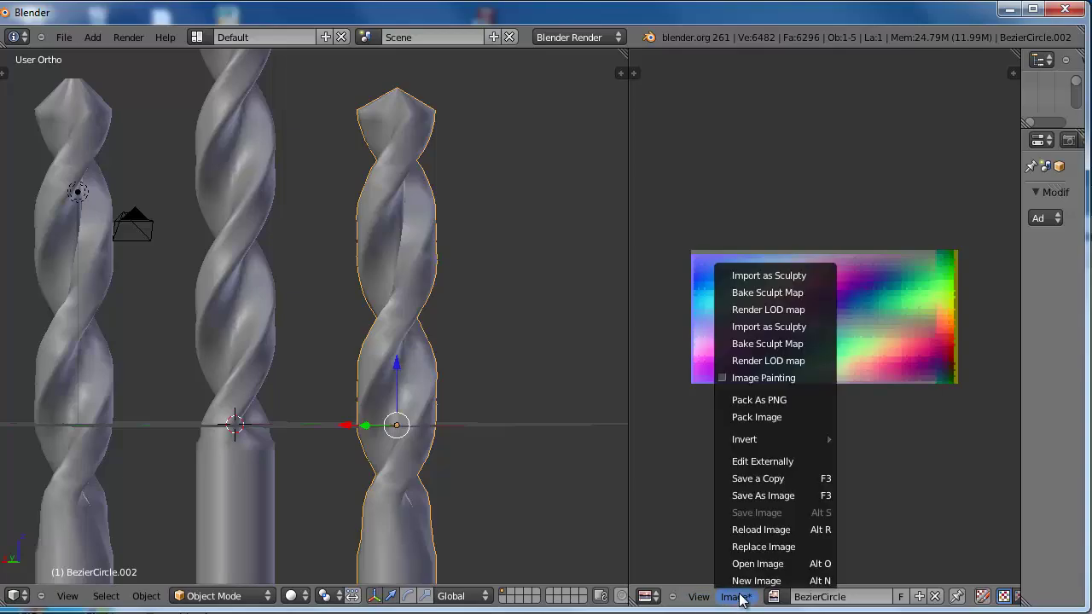
{"action": "left_click", "coordinate": [766, 293]}
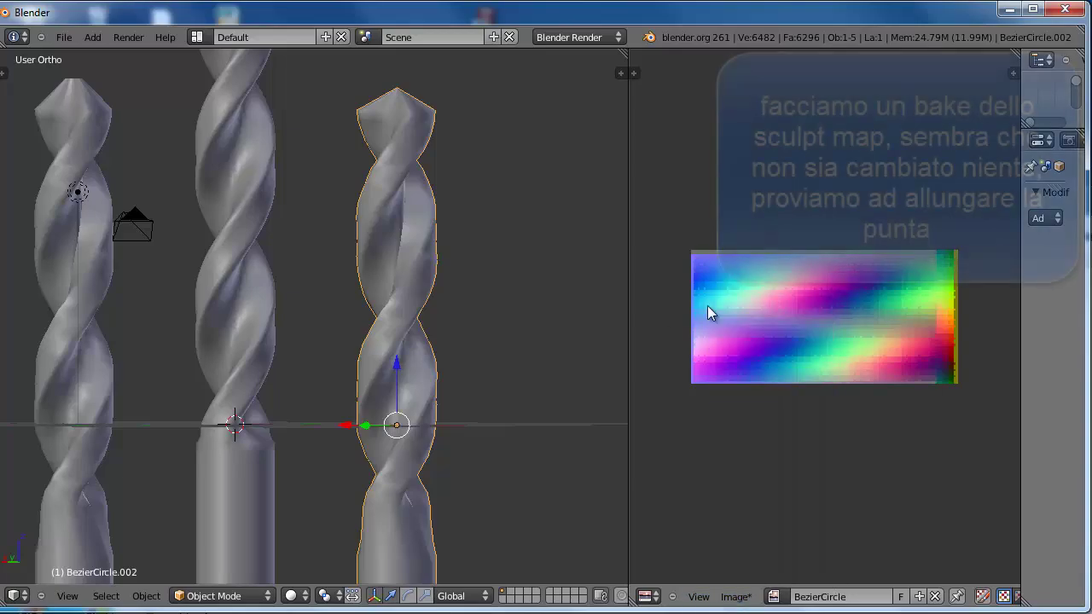
{"action": "scroll", "coordinate": [450, 410], "scroll_direction": "down", "scroll_amount": 1}
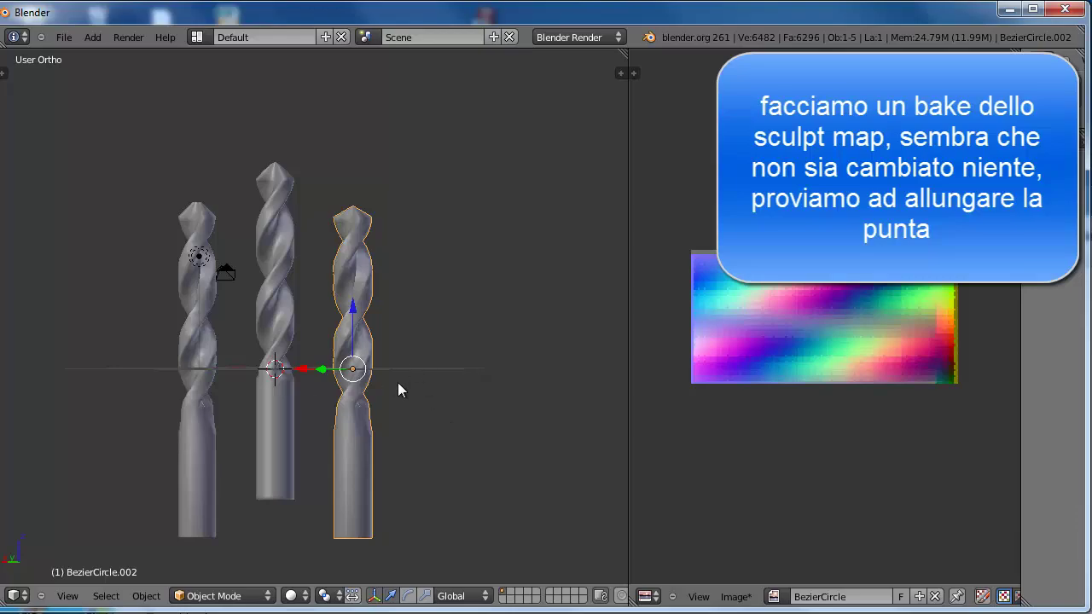
{"action": "scroll", "coordinate": [399, 378], "scroll_direction": "up", "scroll_amount": 1}
{"action": "scroll", "coordinate": [398, 377], "scroll_direction": "up", "scroll_amount": 1}
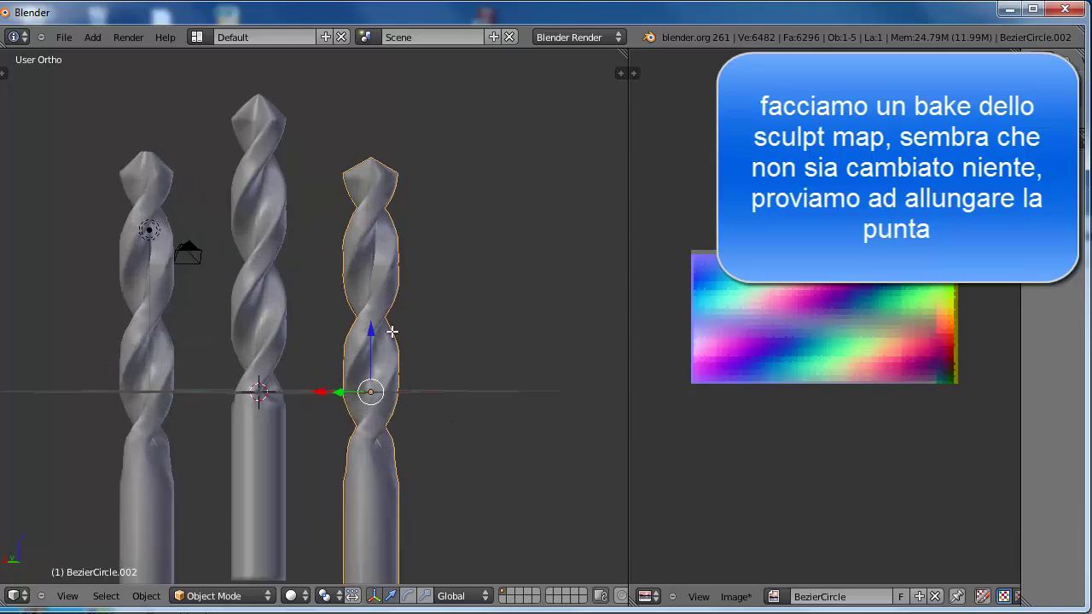
{"action": "key", "text": "Tab"}
- Box-select the tip vertices and drag them upward to lengthen the point
{"action": "key", "text": "b"}
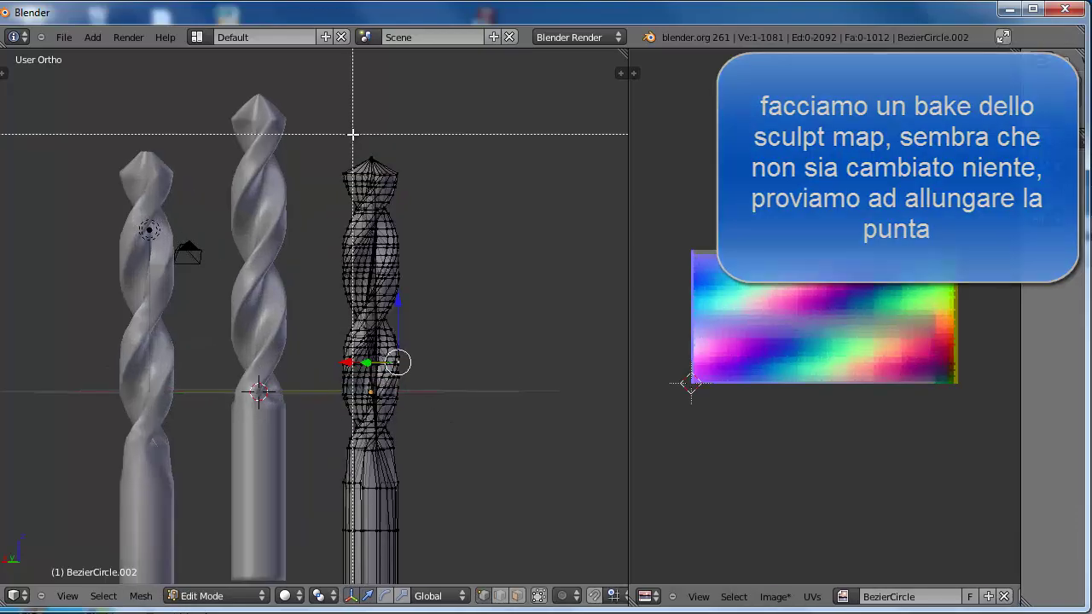
{"action": "left_click_drag", "start_coordinate": [352, 139], "coordinate": [390, 176]}
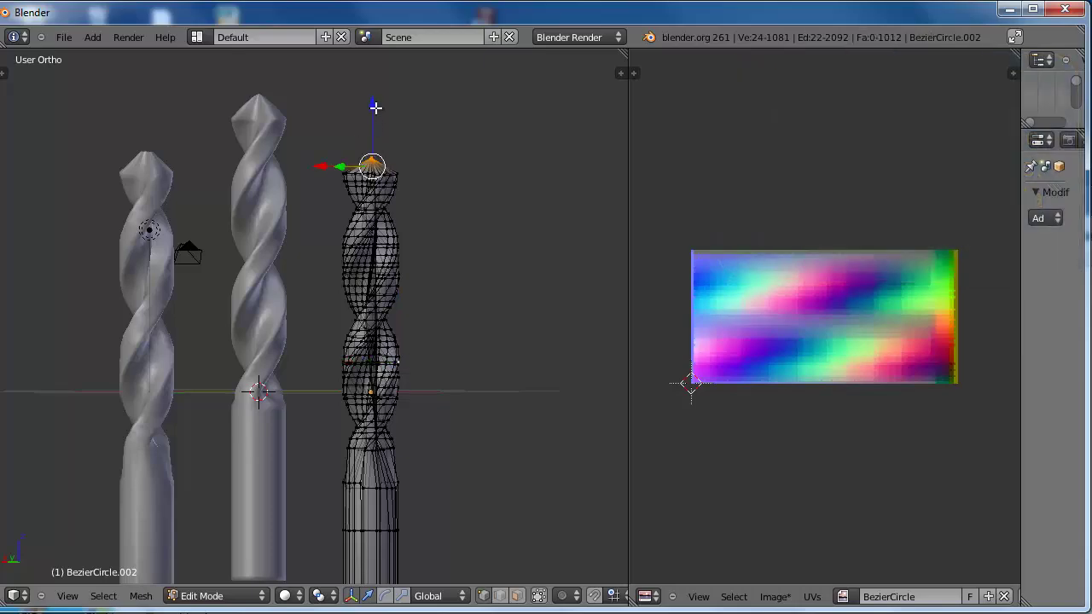
{"action": "left_click_drag", "start_coordinate": [369, 104], "coordinate": [377, 72]}
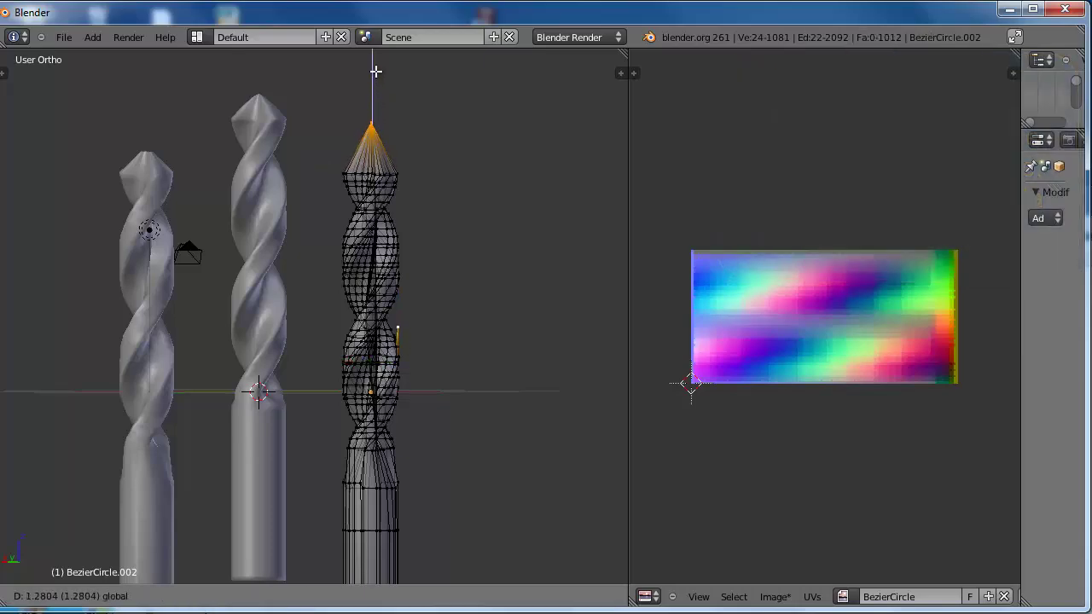
{"action": "left_click", "coordinate": [377, 71]}
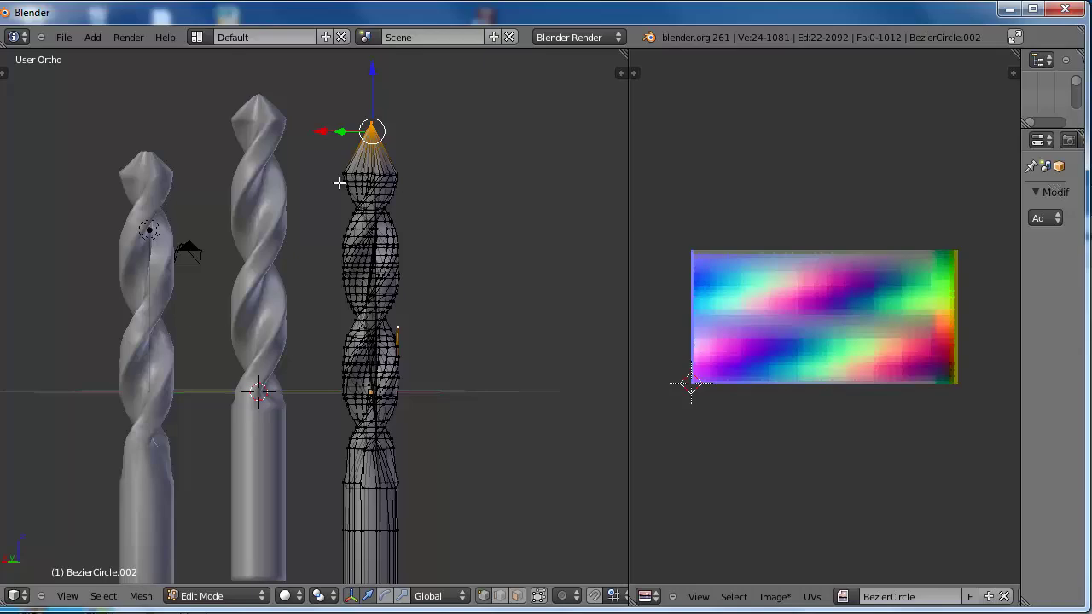
- Scale the ring just below the tip to 0.8104 and return to Object Mode
{"action": "right_click", "coordinate": [382, 176], "text": "alt"}
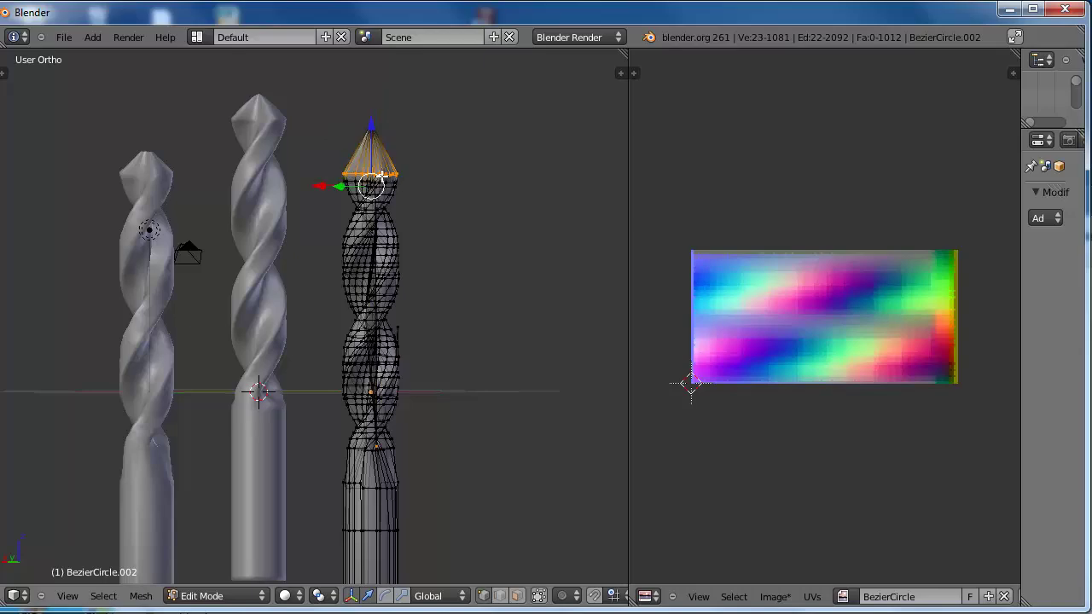
{"action": "key", "text": "s"}
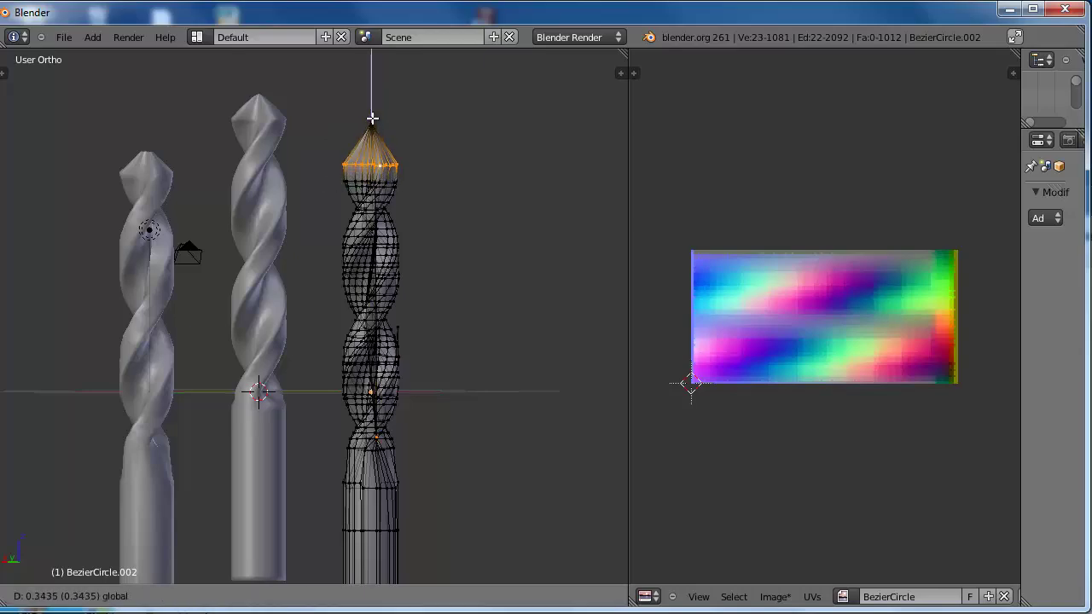
{"action": "key", "text": "Escape"}
{"action": "key", "text": "s"}
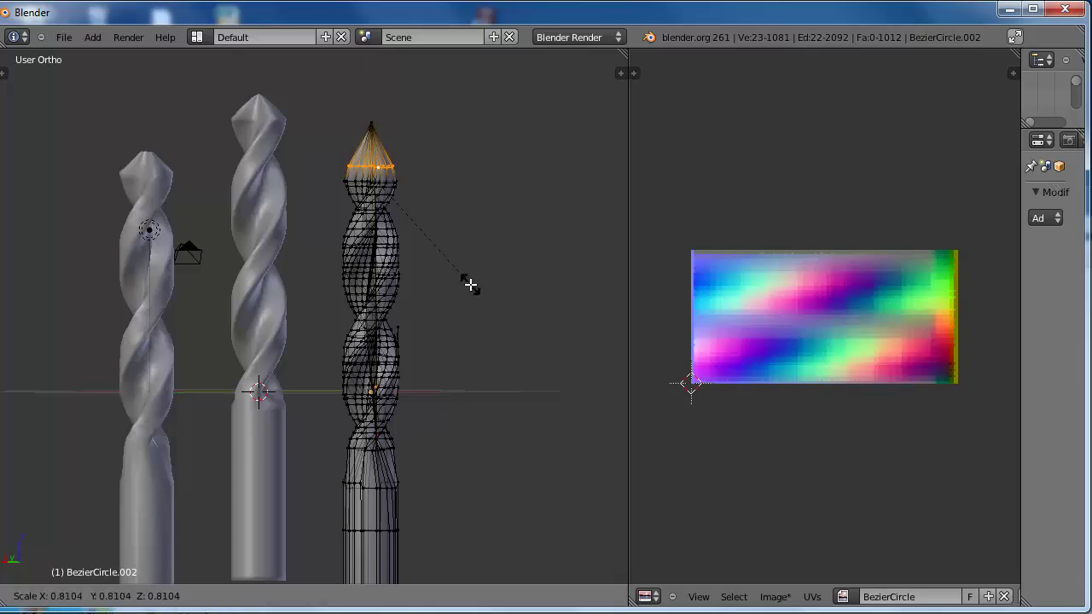
{"action": "left_click", "coordinate": [467, 283]}
{"action": "key", "text": "Tab"}
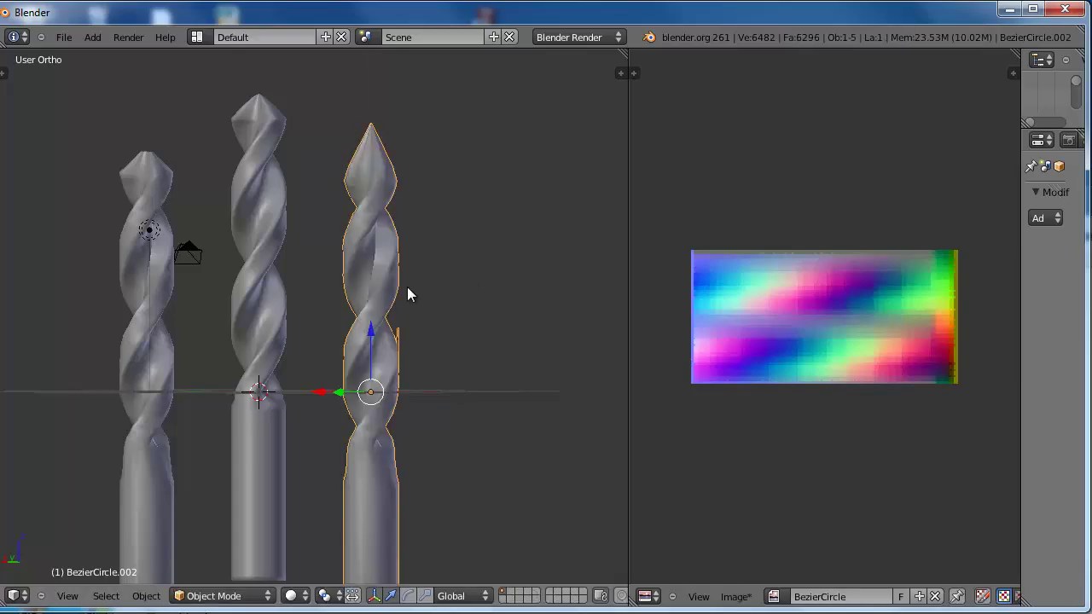
- Bake the sharpened BezierCircle.002 into the sculpt map
{"action": "left_click", "coordinate": [735, 597]}
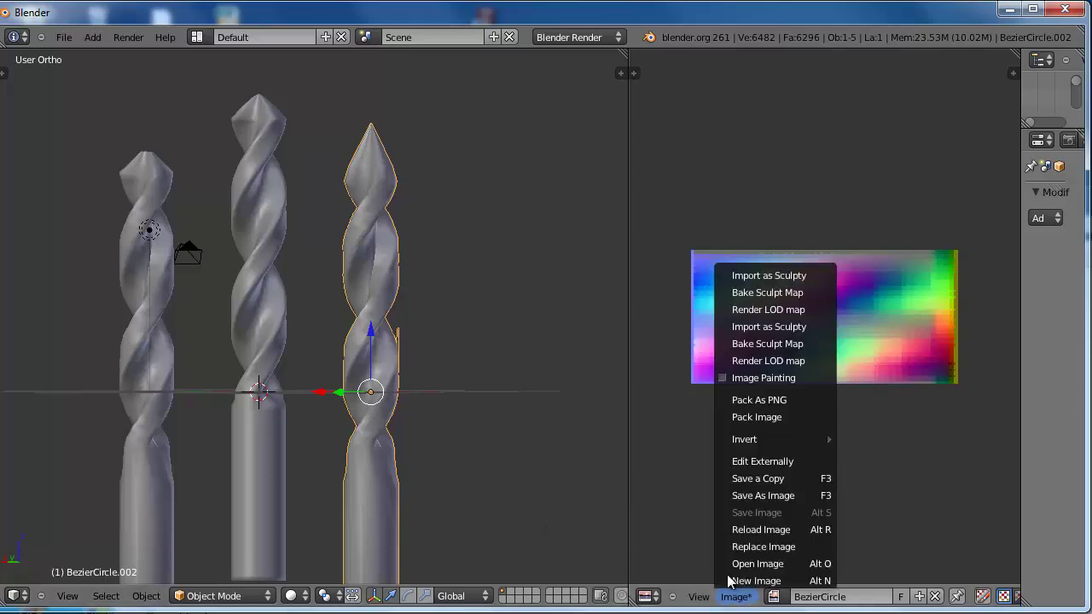
{"action": "left_click", "coordinate": [755, 292]}
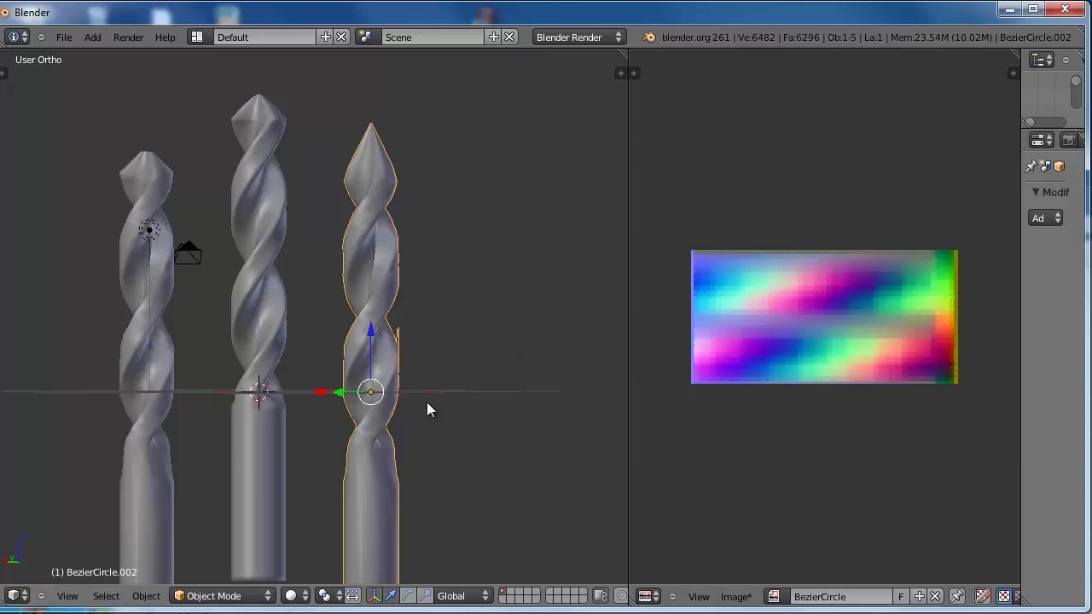
{"action": "key", "text": "KP_4"}
- Select the whole mesh in Edit Mode, bake the sculpt map again, and return to Object Mode
{"action": "key", "text": "Tab"}
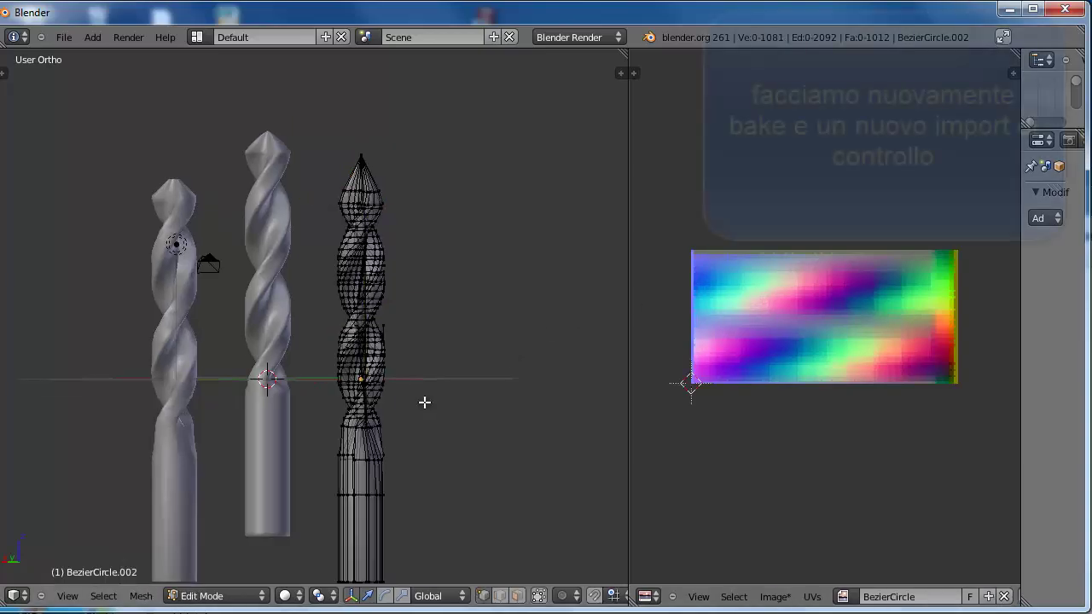
{"action": "key", "text": "a"}
{"action": "key", "text": "a"}
{"action": "left_click", "coordinate": [775, 598]}
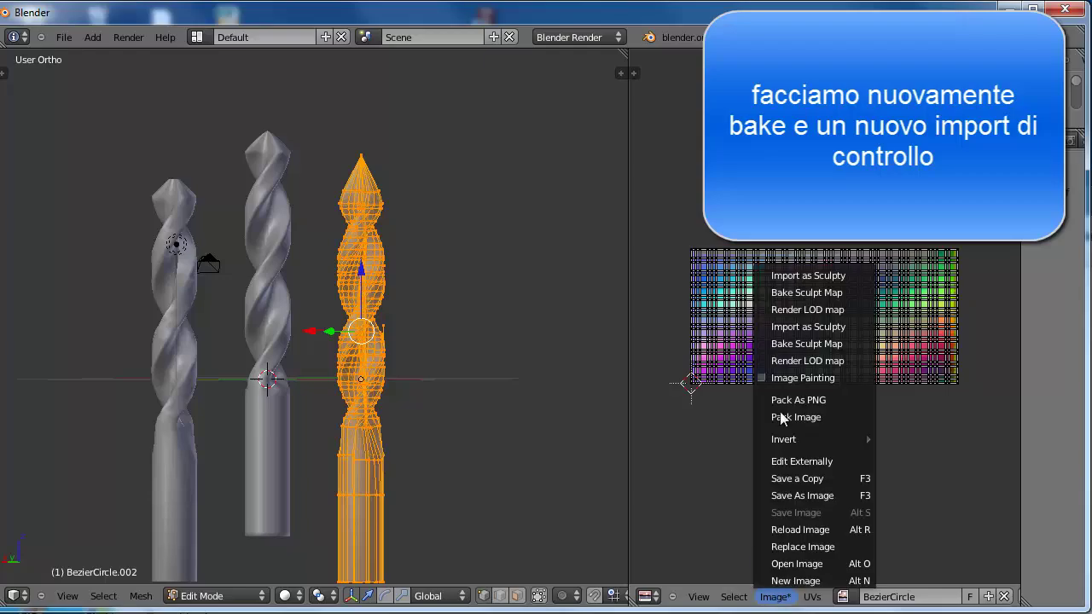
{"action": "left_click", "coordinate": [801, 294]}
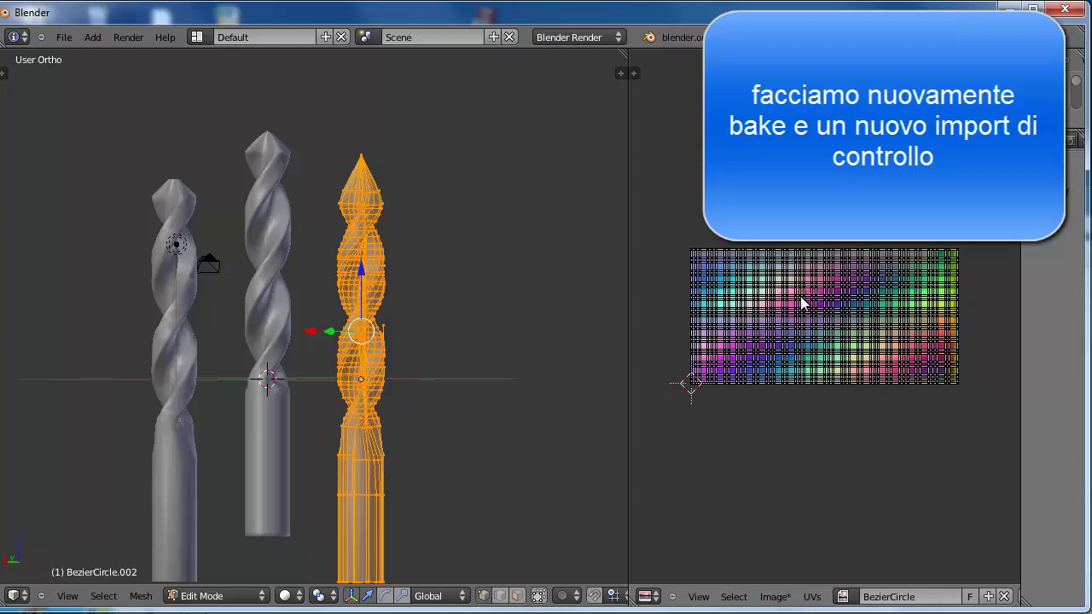
{"action": "key", "text": "Tab"}
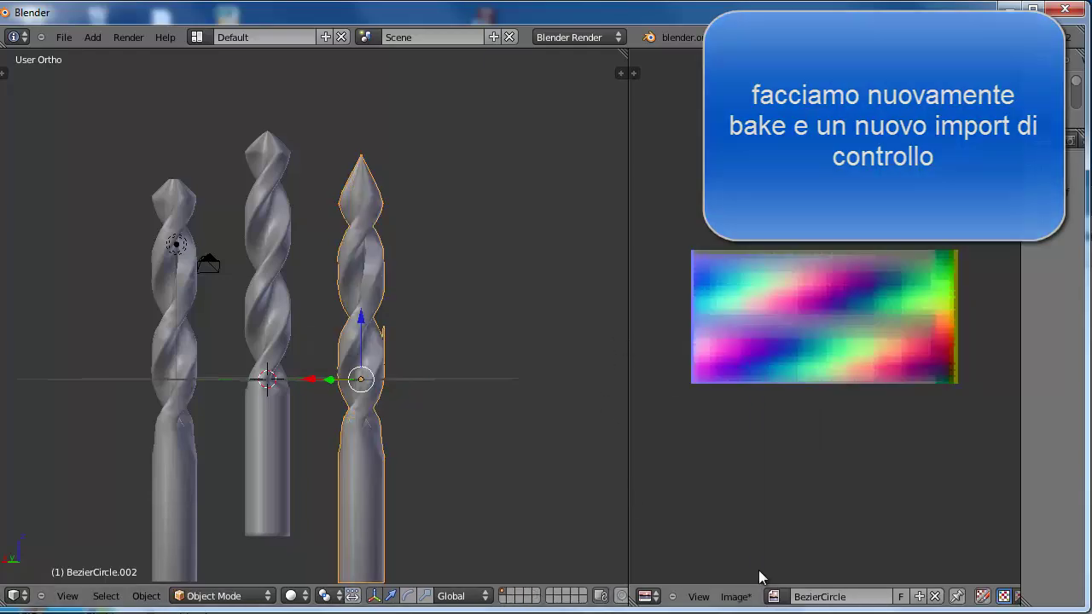
{"action": "left_click", "coordinate": [741, 597]}
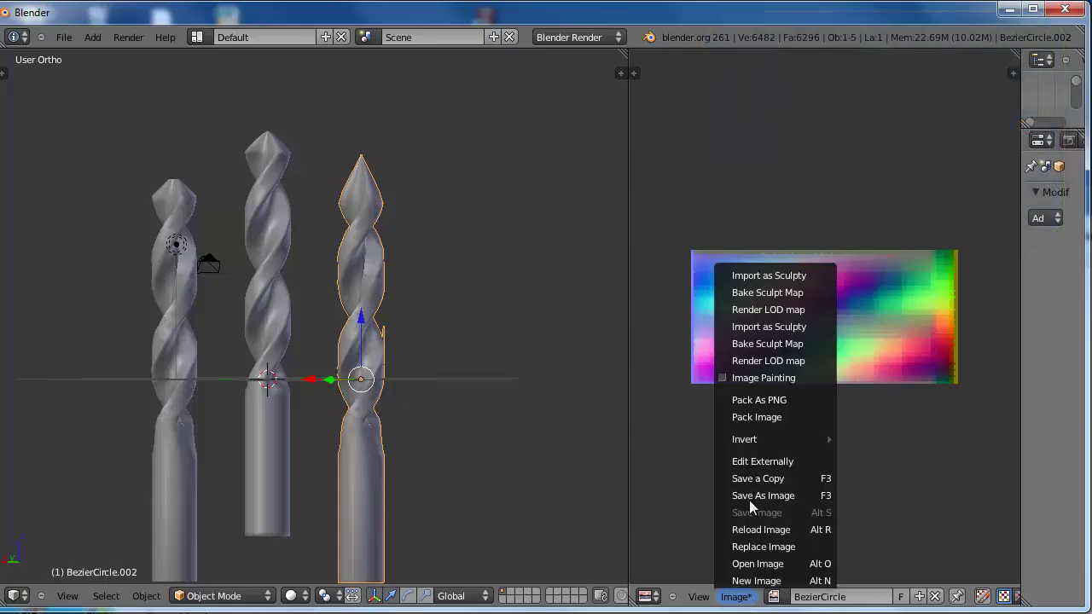
- Import the map as sculpty BezierCircle.003 and place it right of the other three drills
{"action": "left_click", "coordinate": [772, 274]}
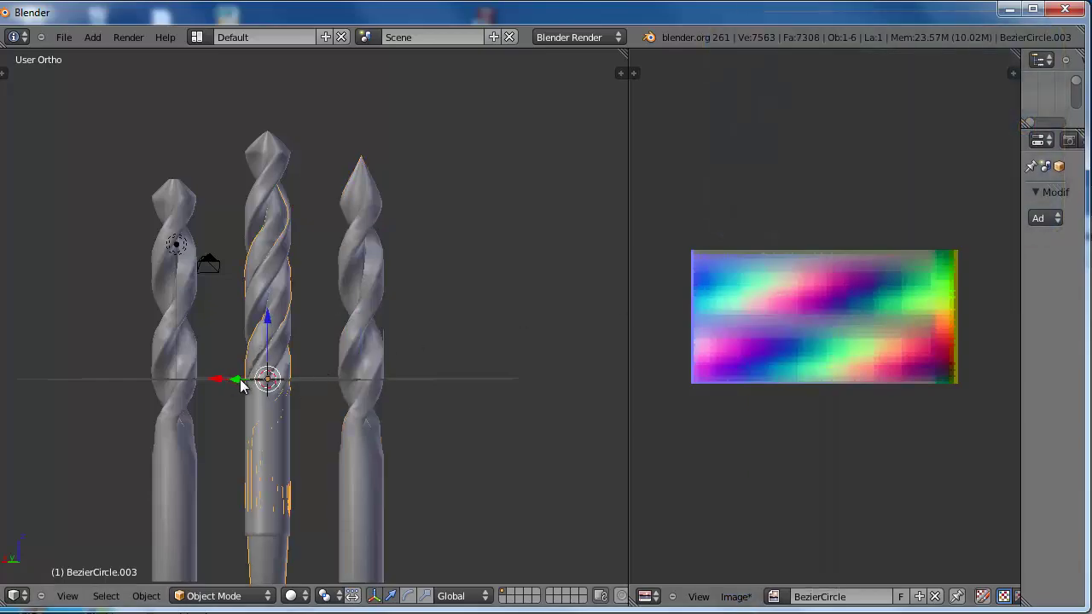
{"action": "key", "text": "g"}
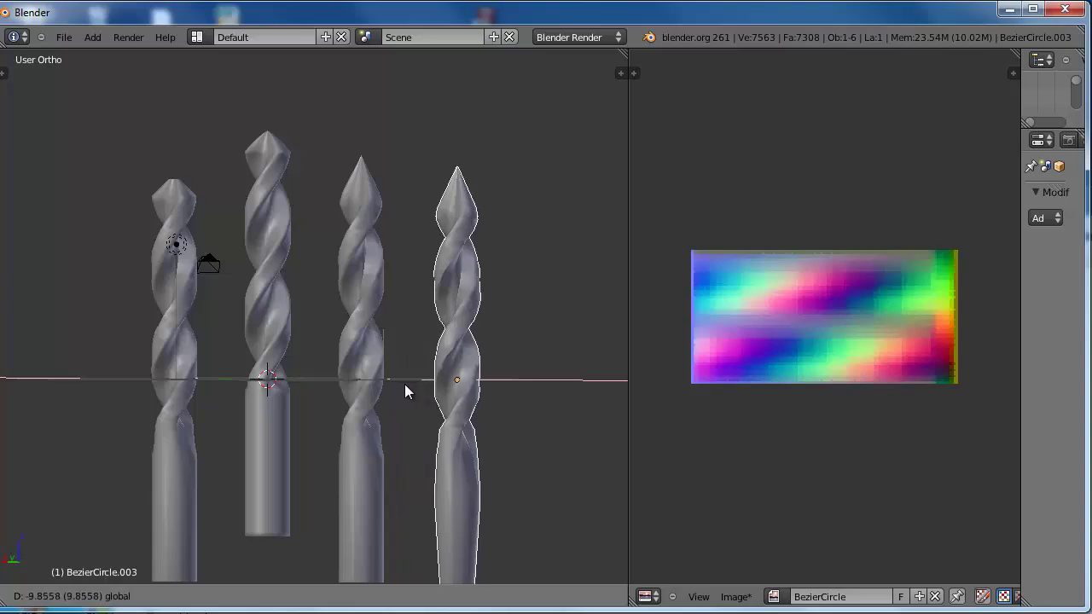
{"action": "left_click", "coordinate": [411, 383]}
{"action": "scroll", "coordinate": [454, 348], "scroll_direction": "down", "scroll_amount": 2}
{"action": "mouse_move", "coordinate": [407, 413]}
{"action": "middle_mouse_down"}
{"action": "mouse_move", "coordinate": [538, 435]}
{"action": "mouse_move", "coordinate": [363, 424]}
{"action": "mouse_move", "coordinate": [512, 418]}
{"action": "mouse_move", "coordinate": [468, 416]}
{"action": "mouse_move", "coordinate": [436, 422]}
{"action": "mouse_move", "coordinate": [463, 435]}
{"action": "mouse_move", "coordinate": [359, 437]}
{"action": "middle_mouse_up"}
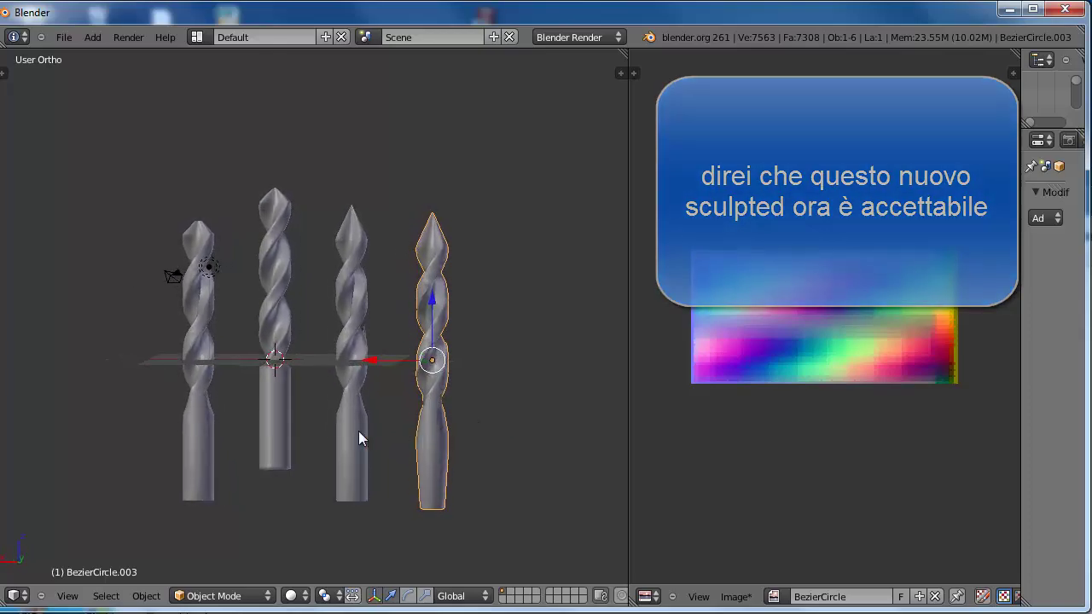
{"action": "right_click", "coordinate": [359, 430]}
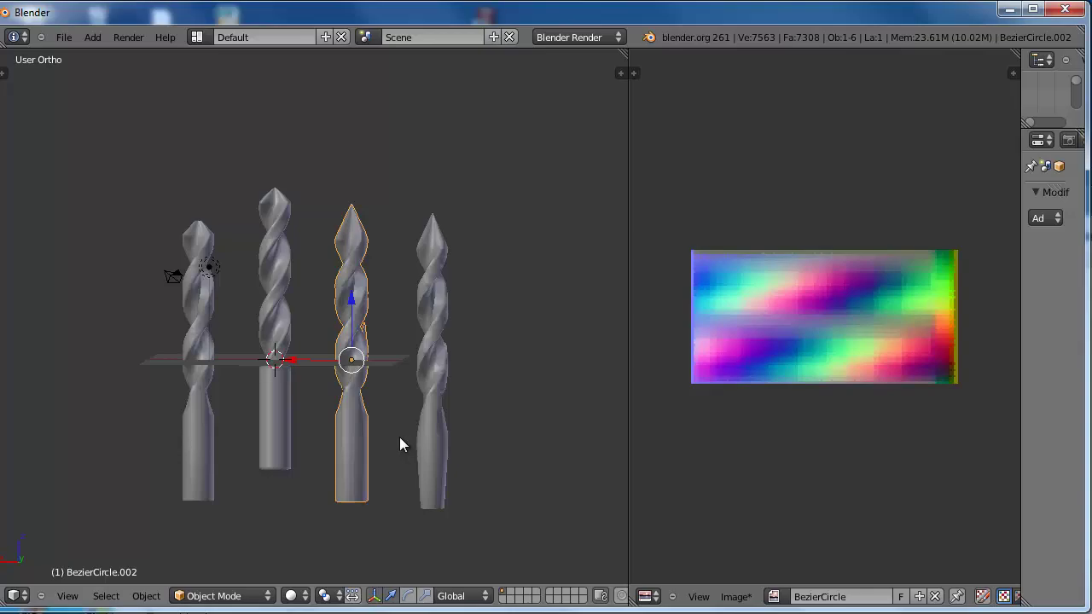
{"action": "key", "text": "Tab"}
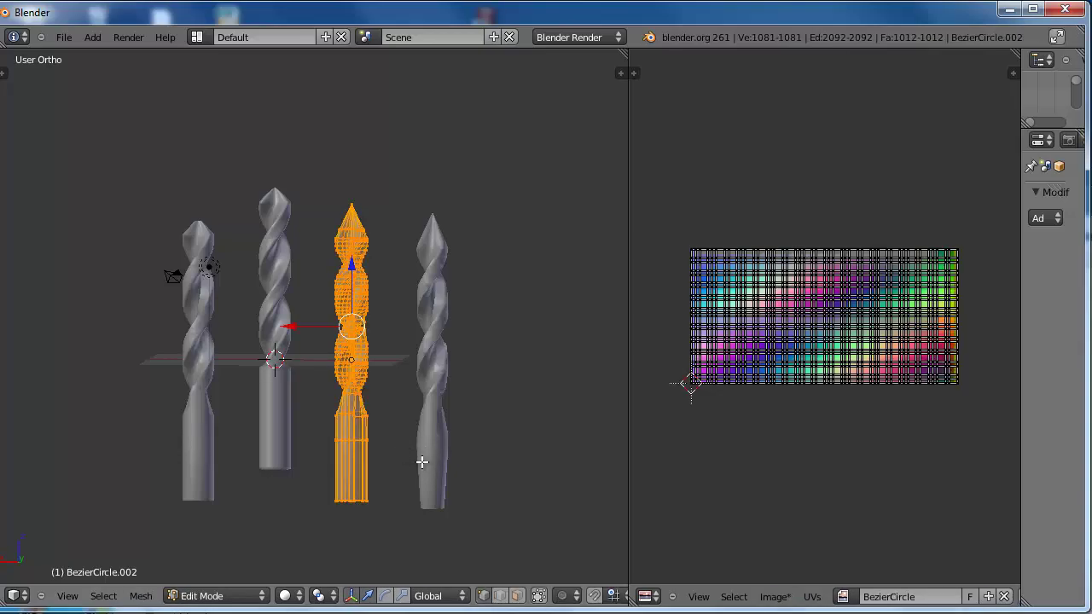
{"action": "key", "text": "Tab"}
{"action": "right_click", "coordinate": [432, 466]}
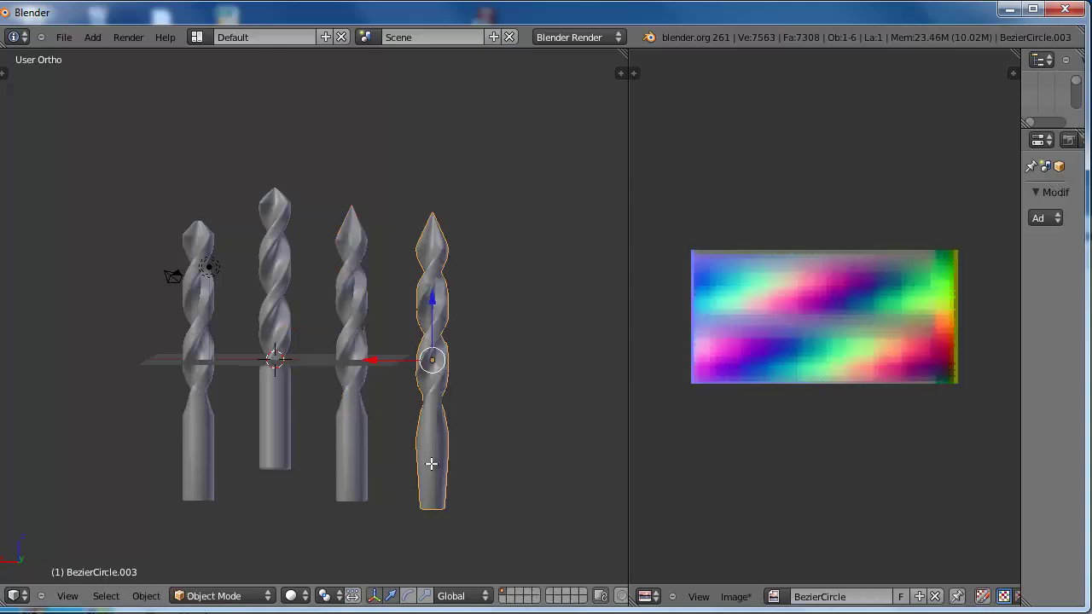
{"action": "key", "text": "Tab"}
{"action": "key", "text": "Tab"}
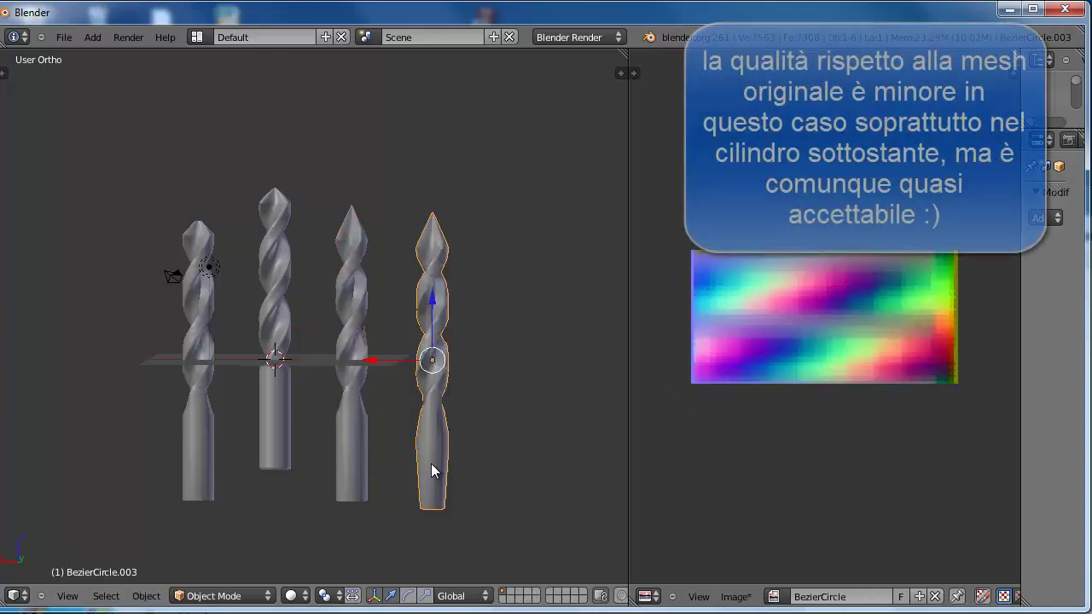
{"action": "left_click", "coordinate": [772, 592]}
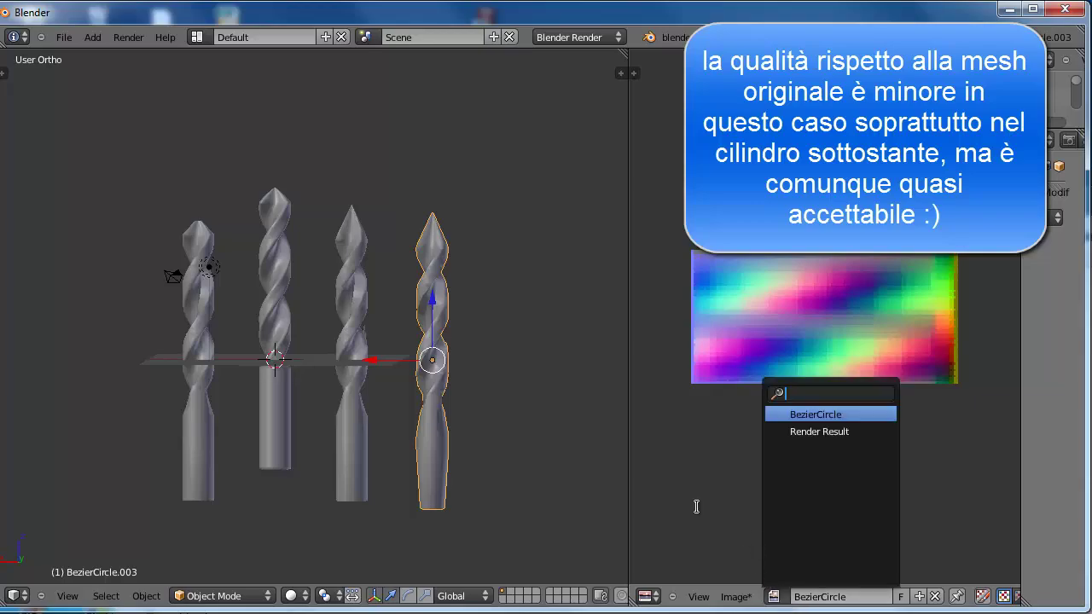